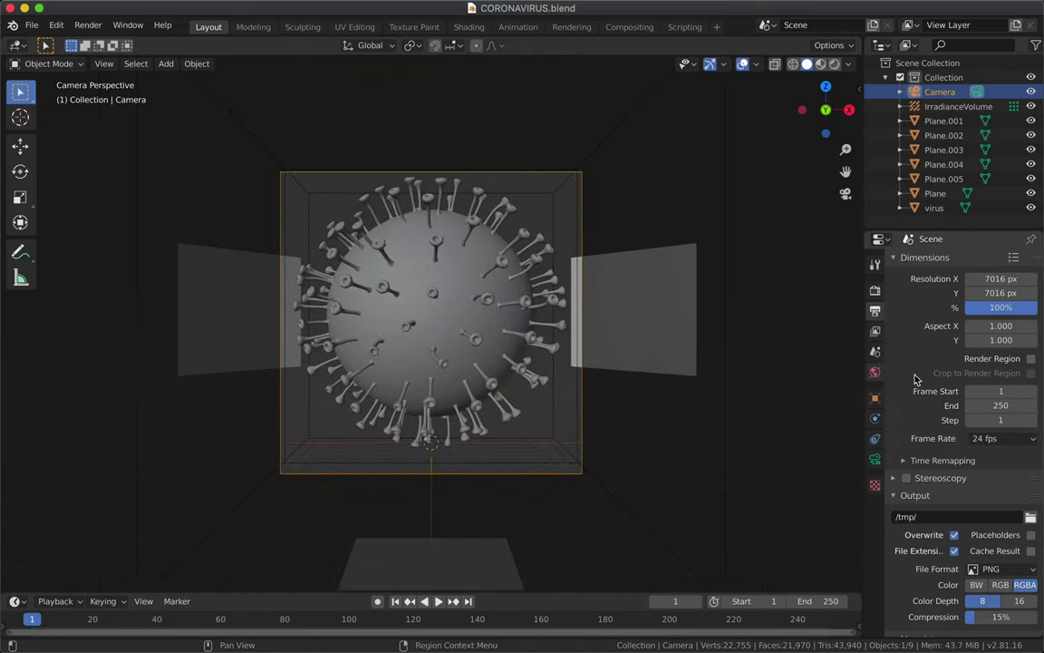
Step: Set the render resolution X and Y to 15000 px
type("00")
key("Tab")
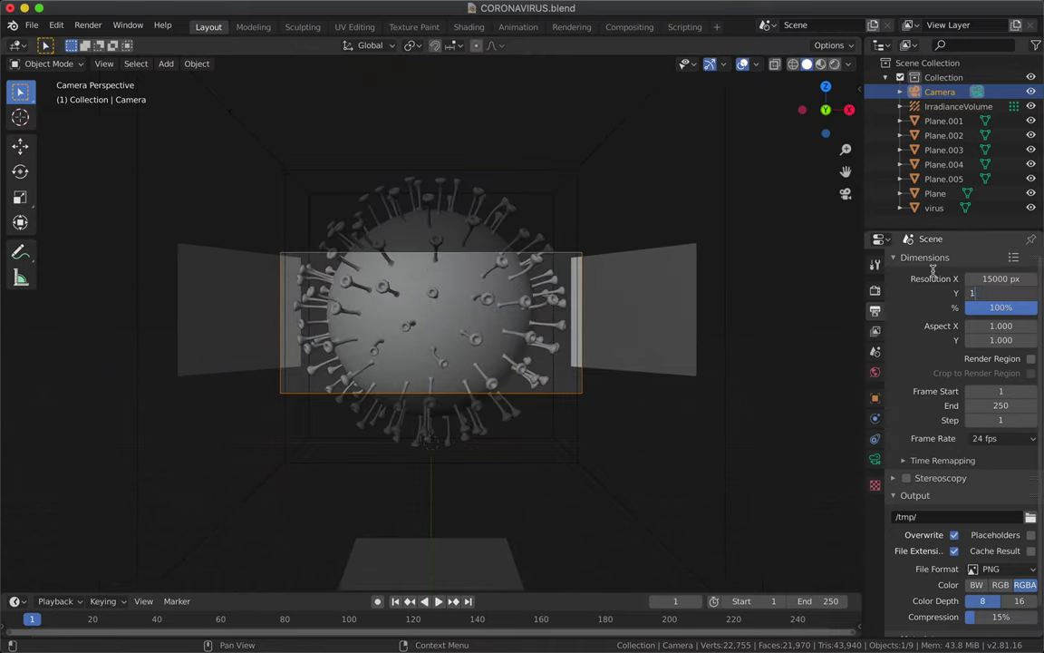
type("15000")
key("Return")
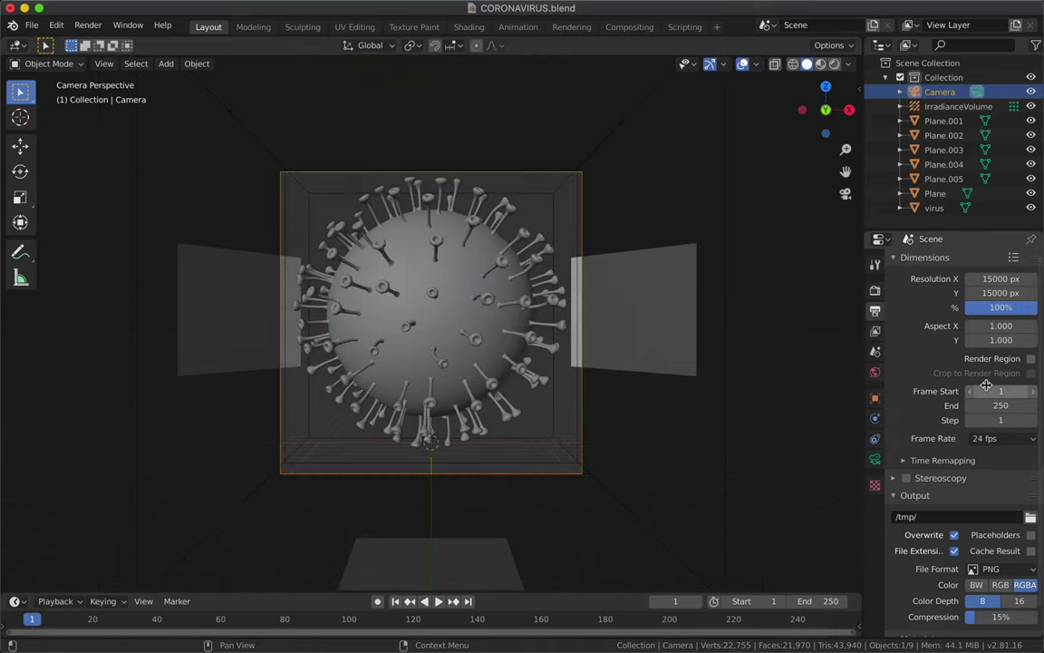
Step: Tidy the output panels and bring up the Eevee Render Properties
scroll(897, 471, "down", 1)
left_click(896, 469)
left_click(895, 495)
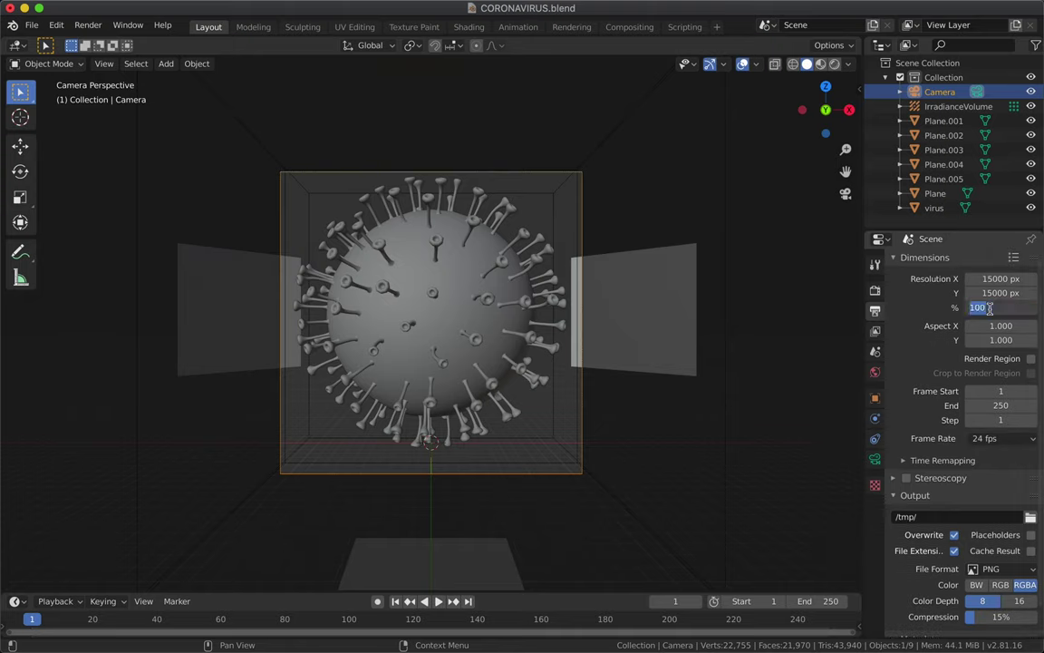
left_click(875, 290)
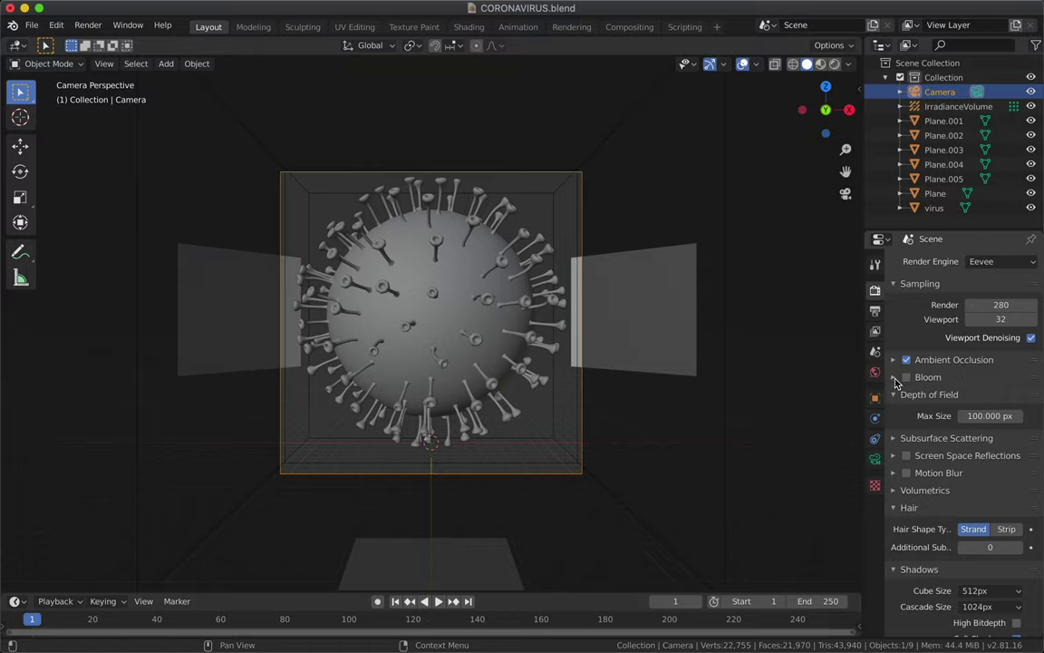
Step: Switch the viewport to Rendered shading and enable ambient occlusion Bounces Approximation
left_click(834, 63)
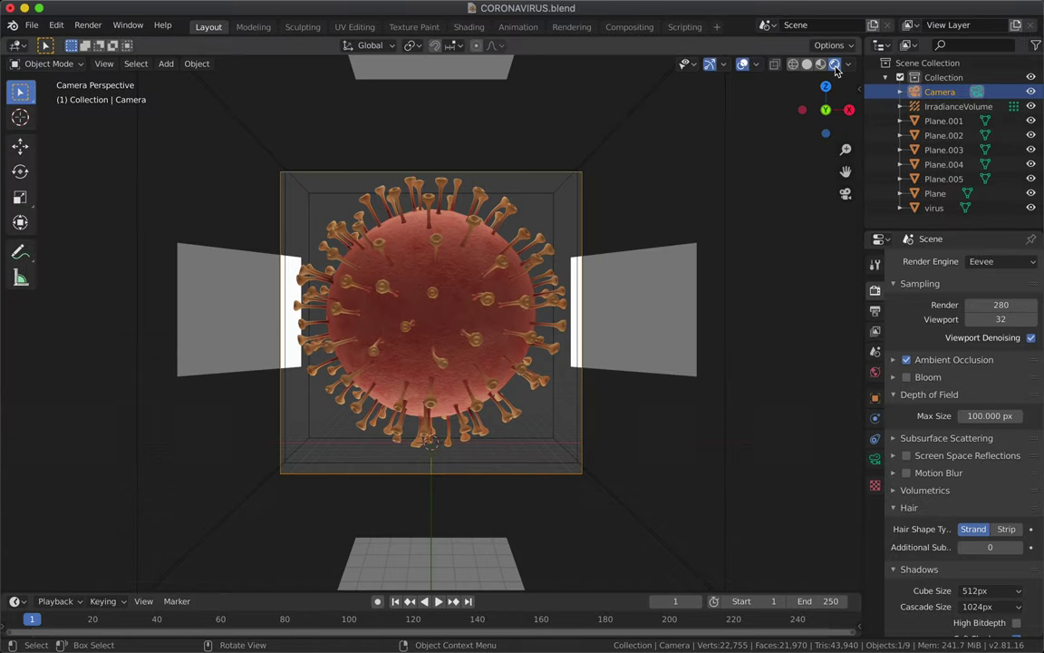
scroll(471, 268, "up", 2)
scroll(680, 290, "down", 1)
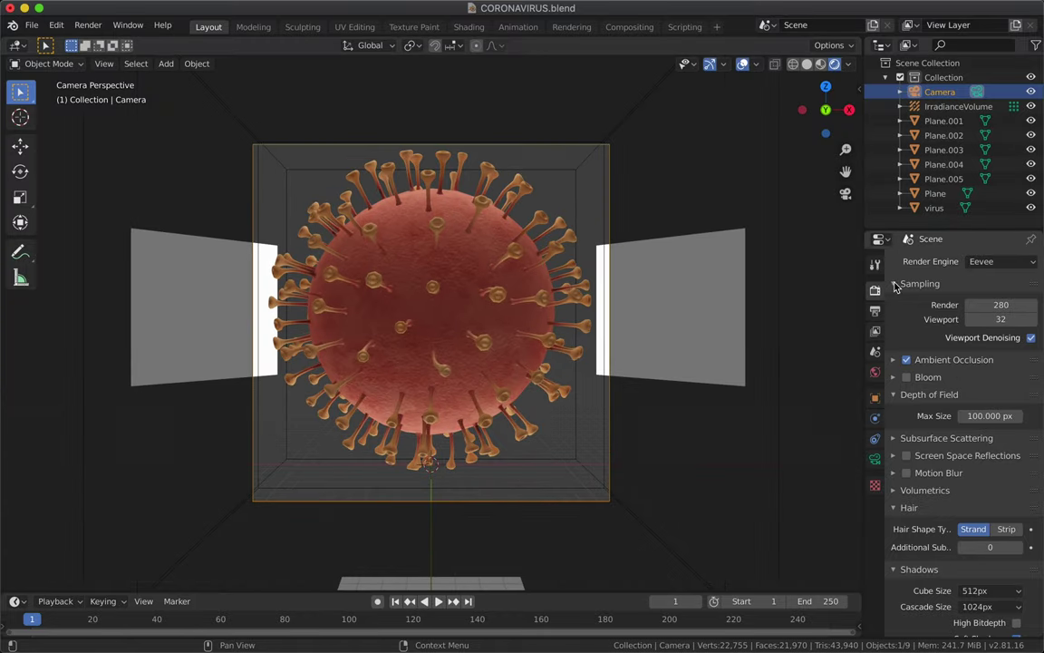
left_click(893, 360)
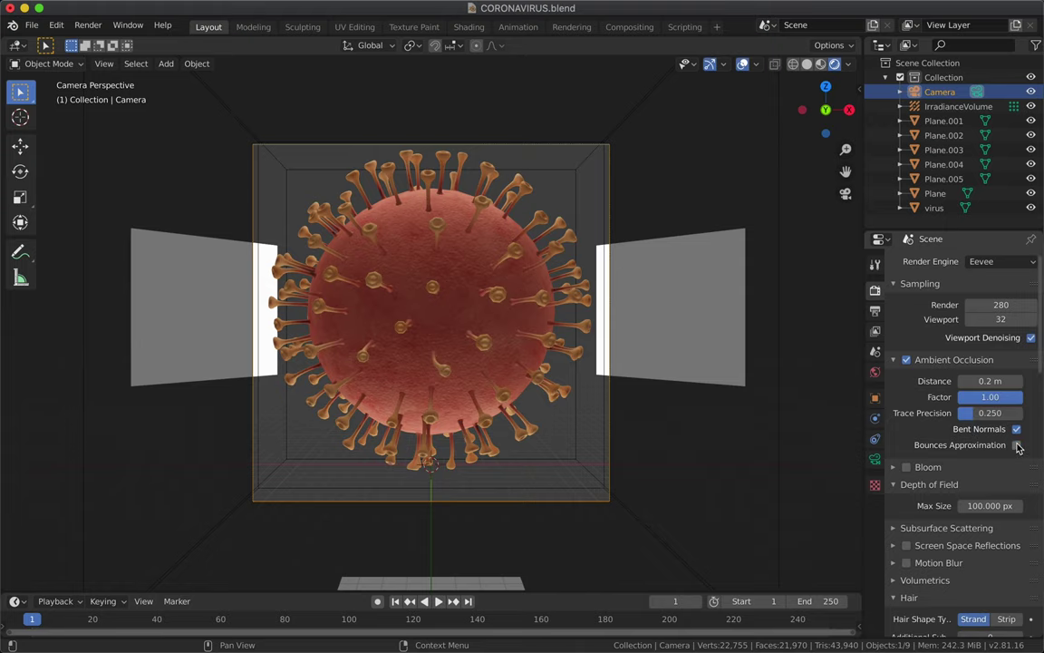
left_click(964, 444)
Step: Turn on Screen Space Reflections in the Eevee render settings
left_click(893, 467)
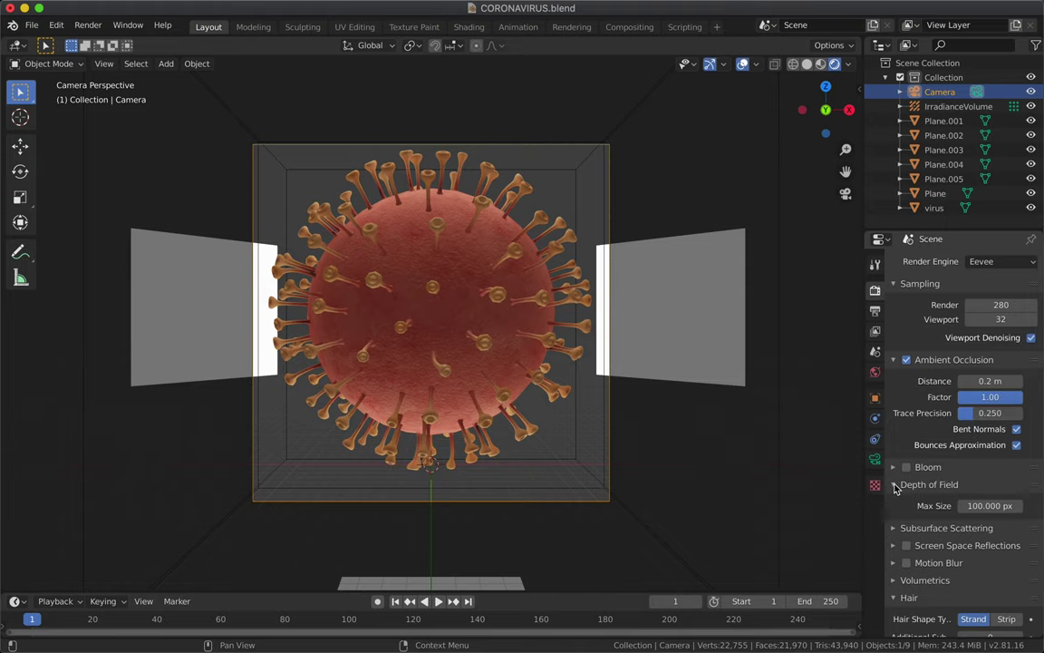
left_click(894, 484)
left_click(895, 503)
left_click(894, 561)
left_click(906, 561)
scroll(898, 571, "down", 3)
left_click(894, 596)
scroll(906, 543, "down", 4)
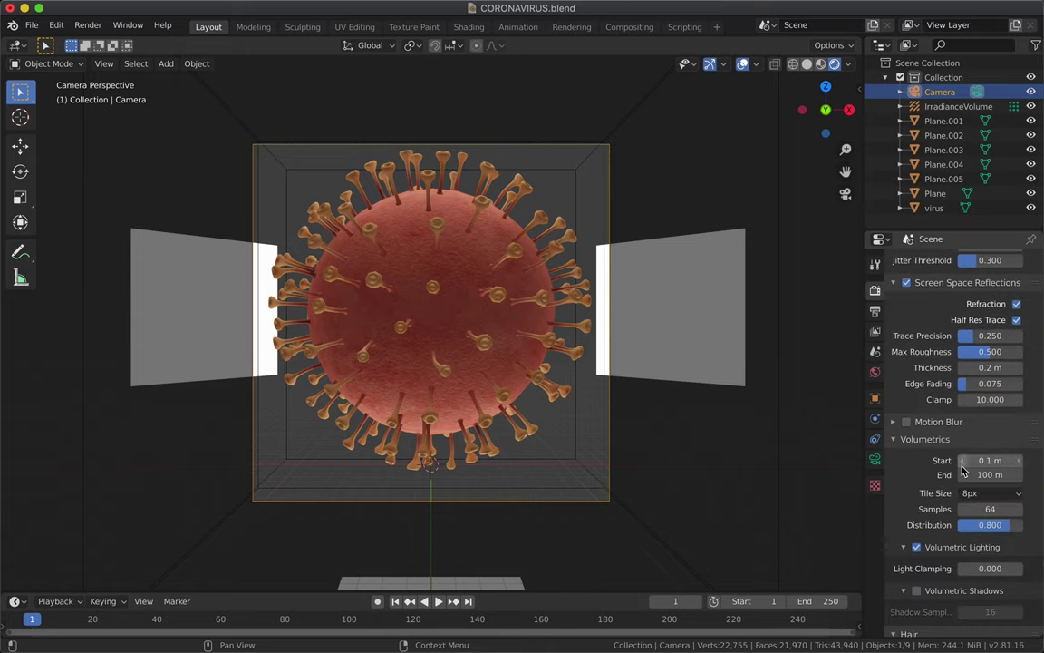
left_click(925, 439)
Step: Set both the shadow cube size and cascade size to 2048px
scroll(978, 533, "down", 2)
left_click(990, 496)
left_click(979, 592)
left_click(990, 512)
left_click(906, 417)
Step: Collapse the Simplify and Freestyle panels, leaving the sequencer colour space unchanged
scroll(996, 530, "down", 5)
scroll(927, 492, "down", 5)
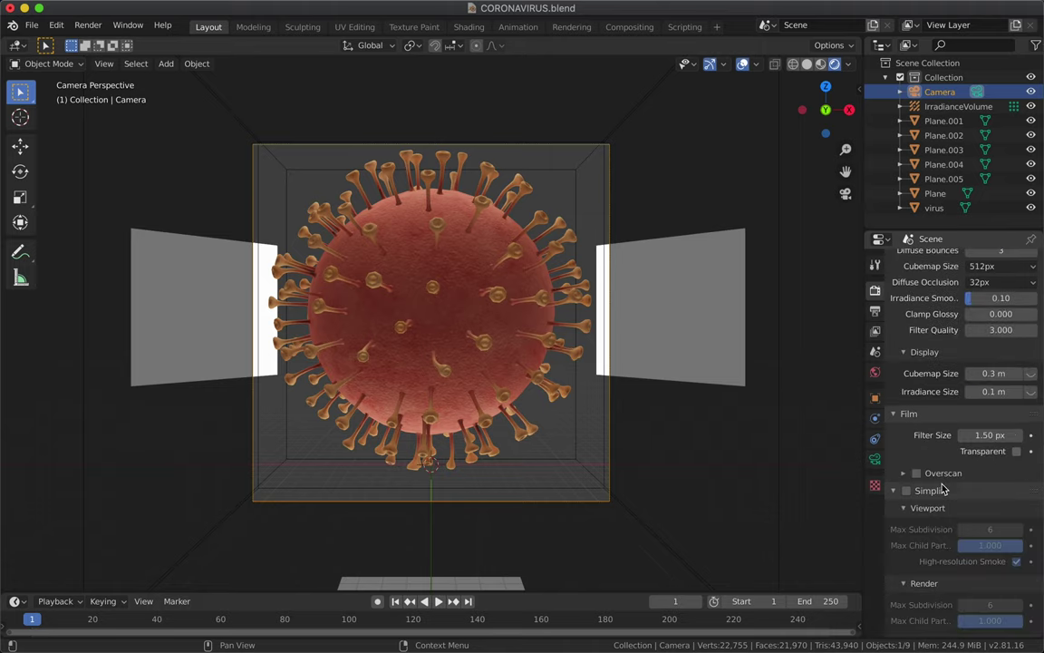
scroll(960, 482, "down", 4)
scroll(908, 527, "down", 5)
left_click(997, 602)
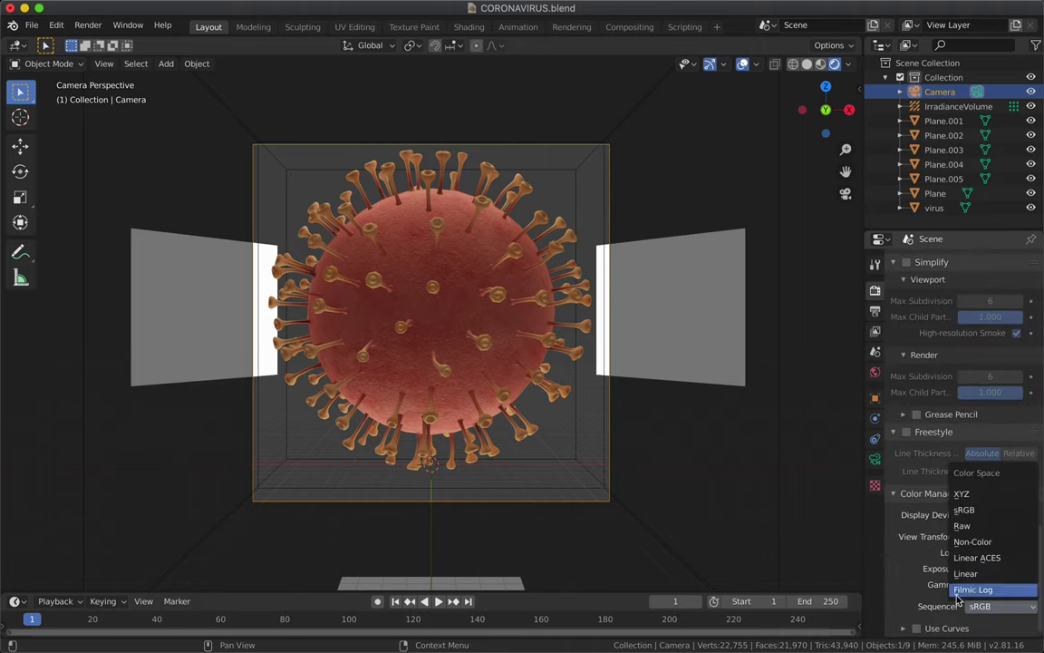
scroll(927, 624, "down", 3)
left_click(916, 446)
scroll(916, 451, "up", 5)
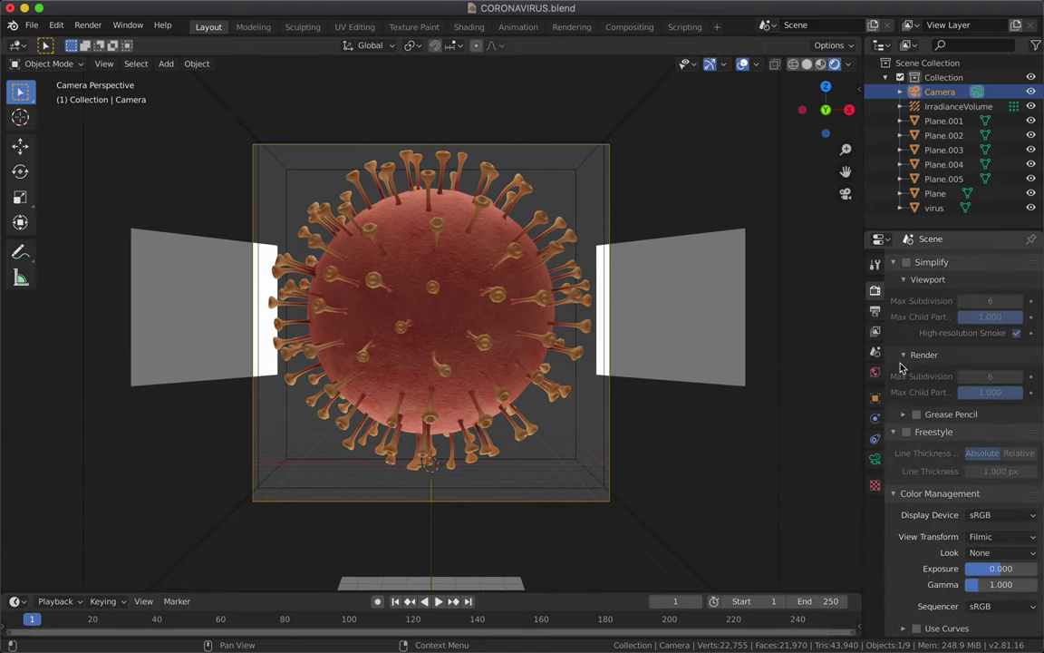
scroll(906, 370, "up", 2)
left_click(902, 402)
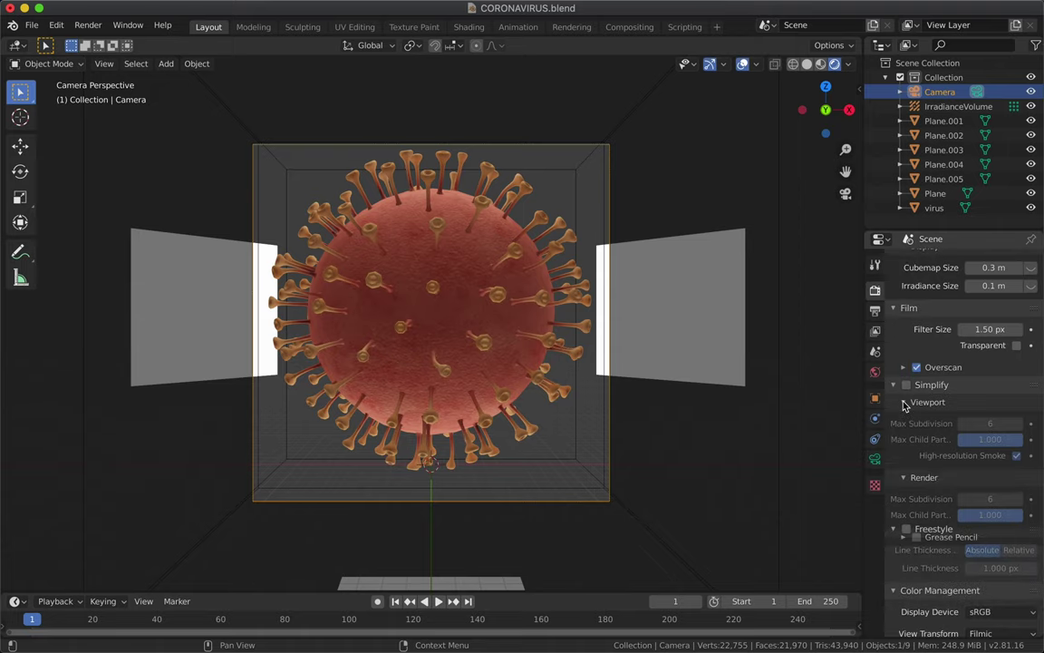
left_click_drag(905, 390, 897, 435)
Step: Set the colour management Look to High Contrast
left_click(997, 552)
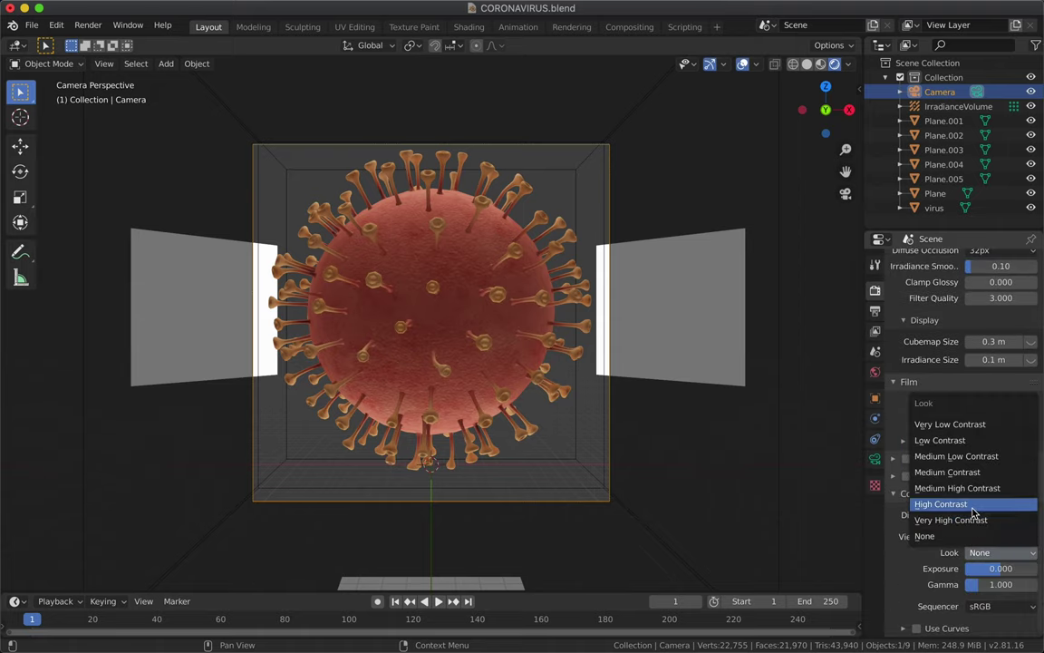
left_click(965, 501)
scroll(497, 351, "down", 1)
left_click(497, 352)
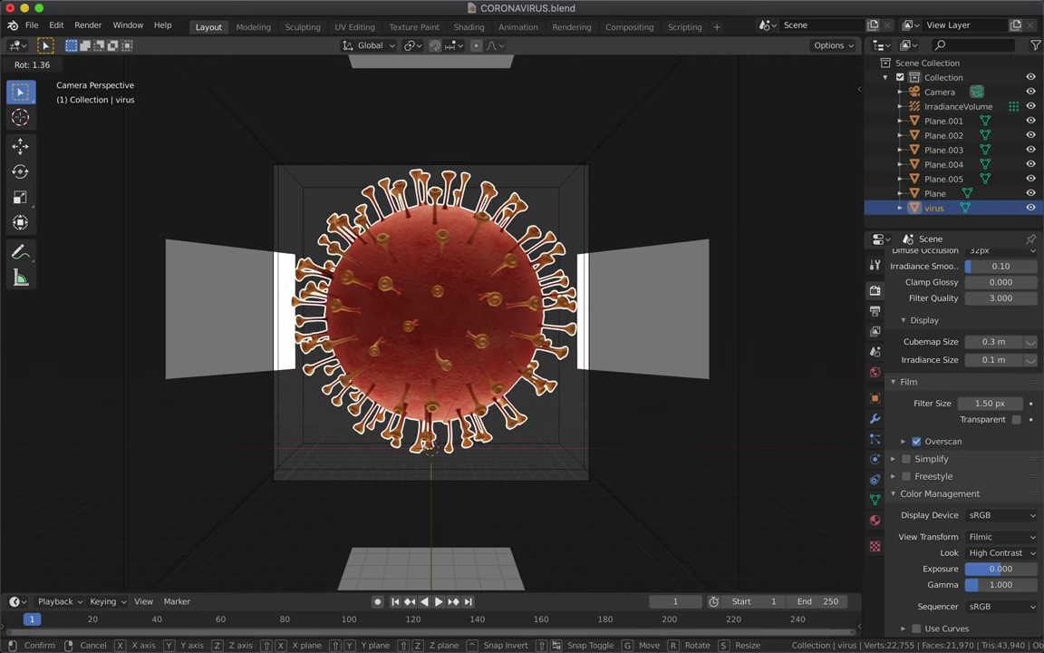
Step: Orbit the view freely around the virus with the 3D cursor tool active
left_click(20, 117)
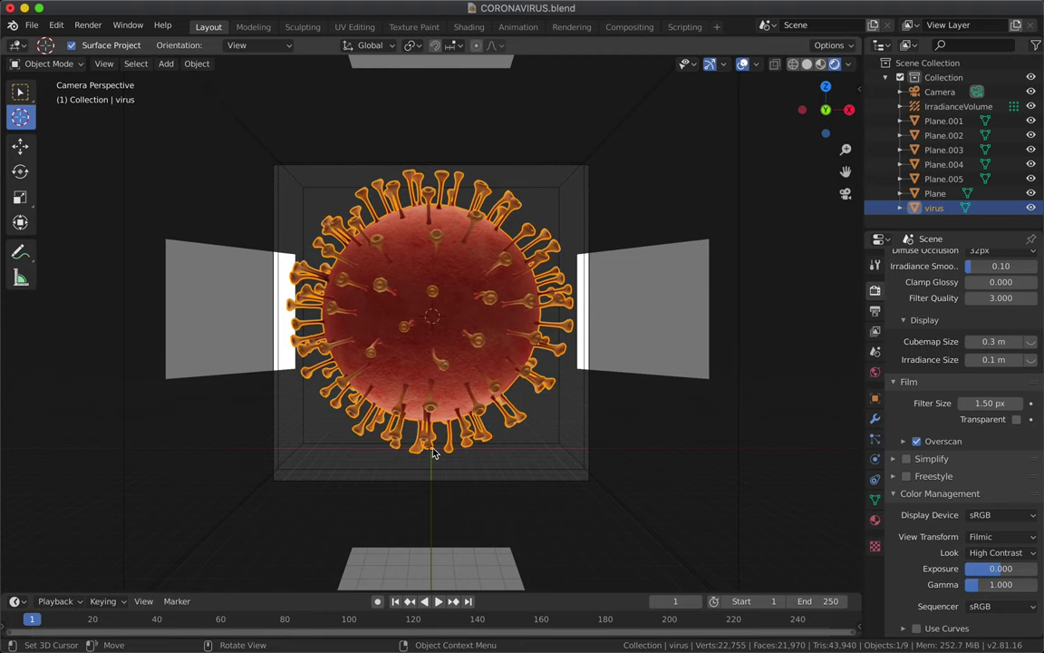
scroll(426, 313, "right", 3)
scroll(187, 303, "up", 5)
scroll(291, 233, "up", 3)
scroll(291, 233, "down", 6)
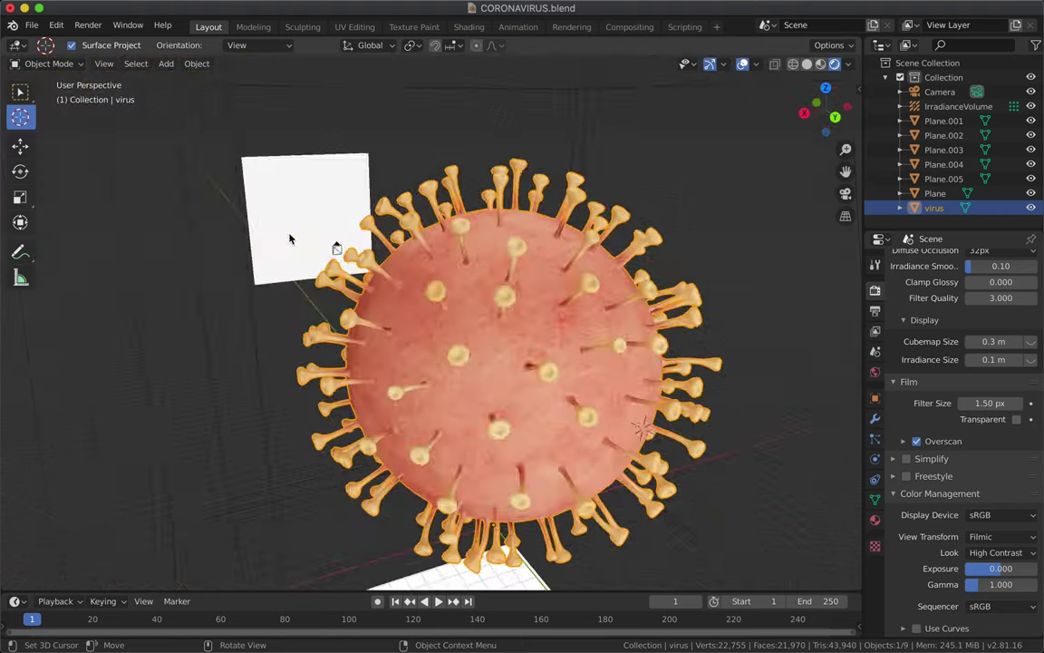
scroll(589, 347, "right", 2)
scroll(589, 347, "up", 3)
scroll(473, 333, "up", 2)
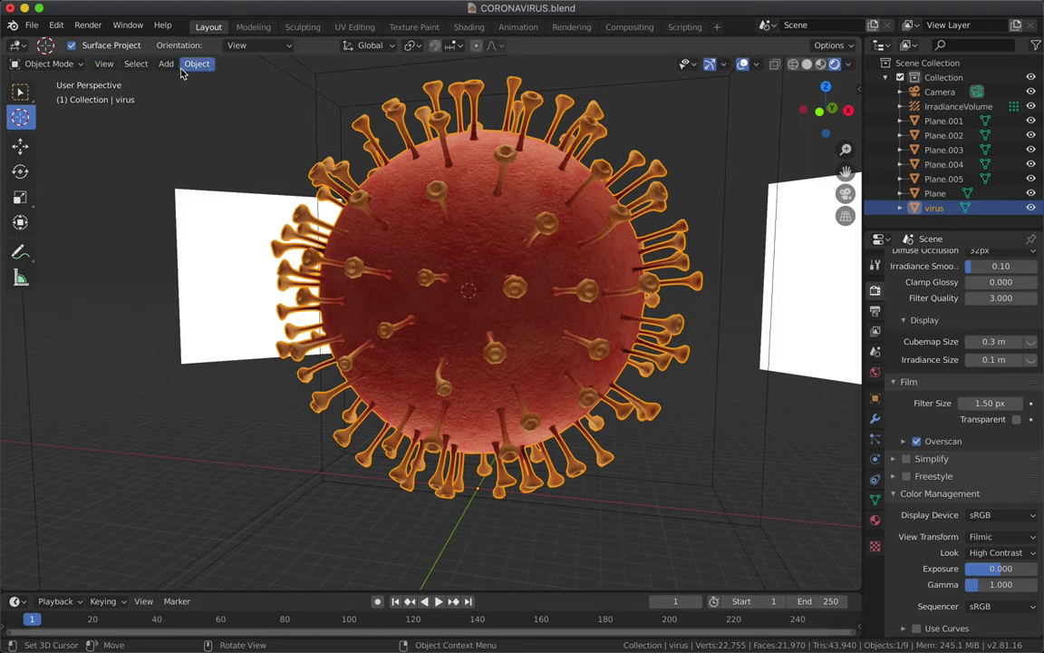
Step: Place the 3D cursor on the virus after abandoning a free rotation
left_click(20, 171)
key("r")
key("r")
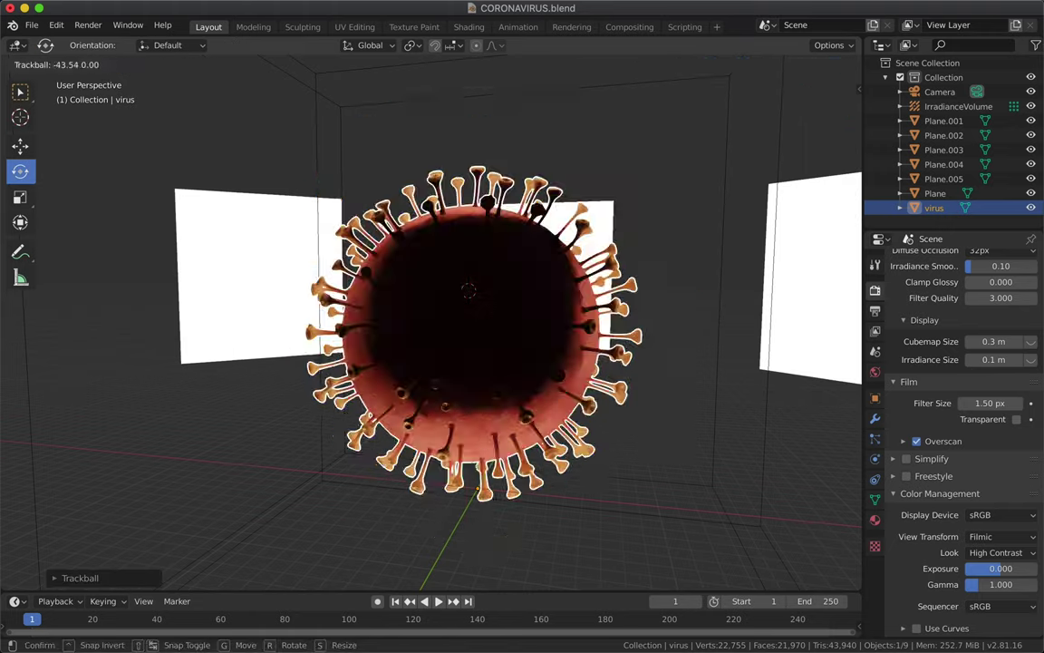
key("Escape")
left_click(20, 116)
left_click(20, 45)
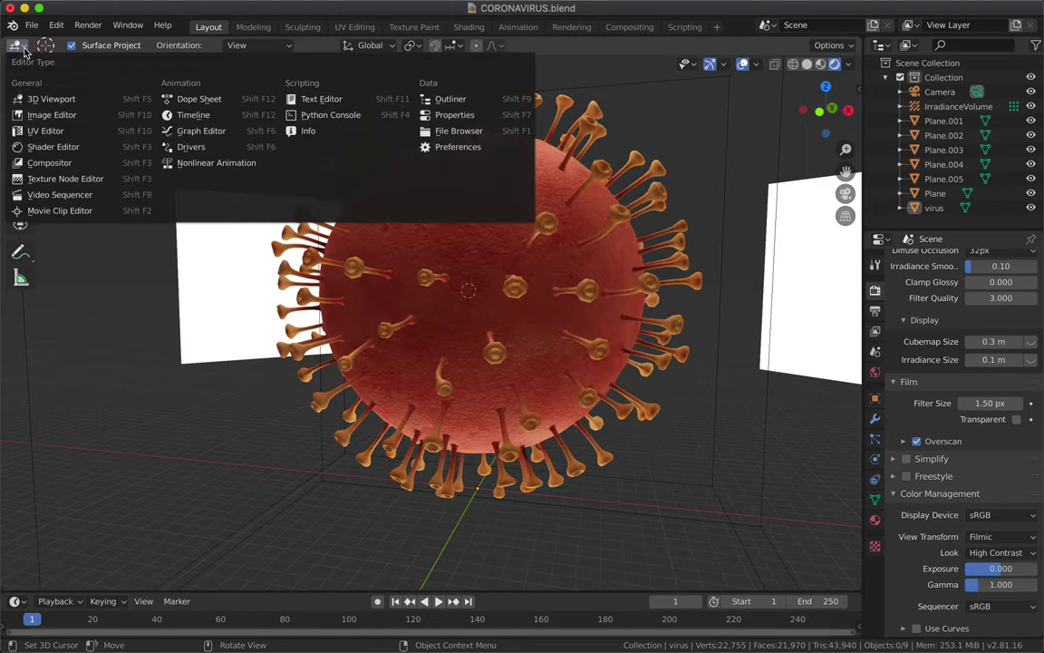
key("Escape")
left_click(472, 313)
key("z")
key("Escape")
Step: Rotate the virus slightly about the vertical Z axis
key("w")
left_click(421, 299)
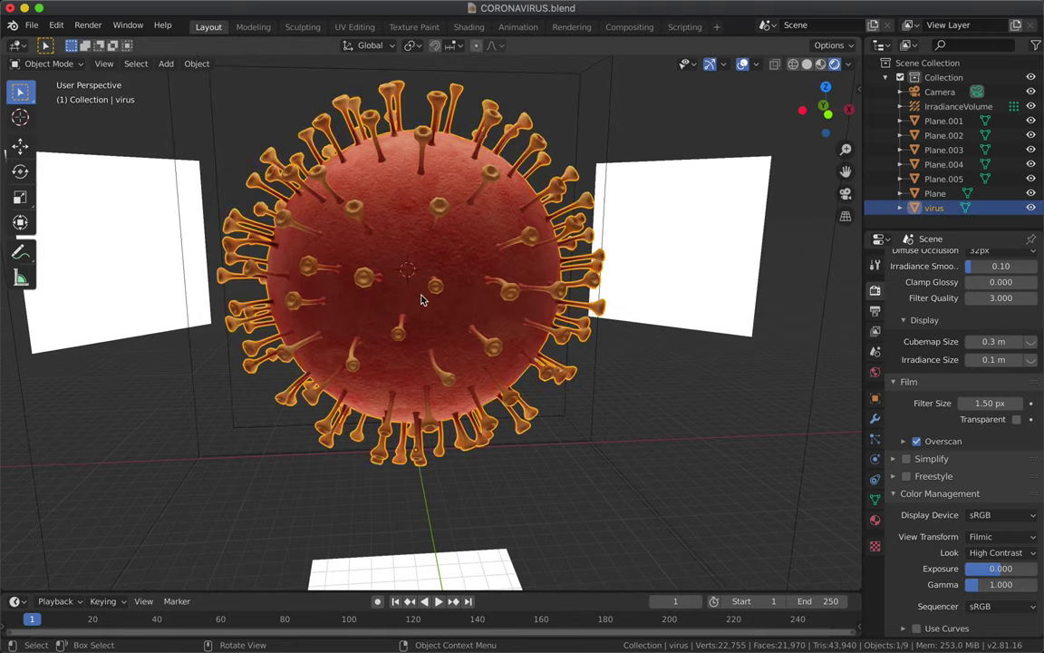
key("r")
key("z")
key("Return")
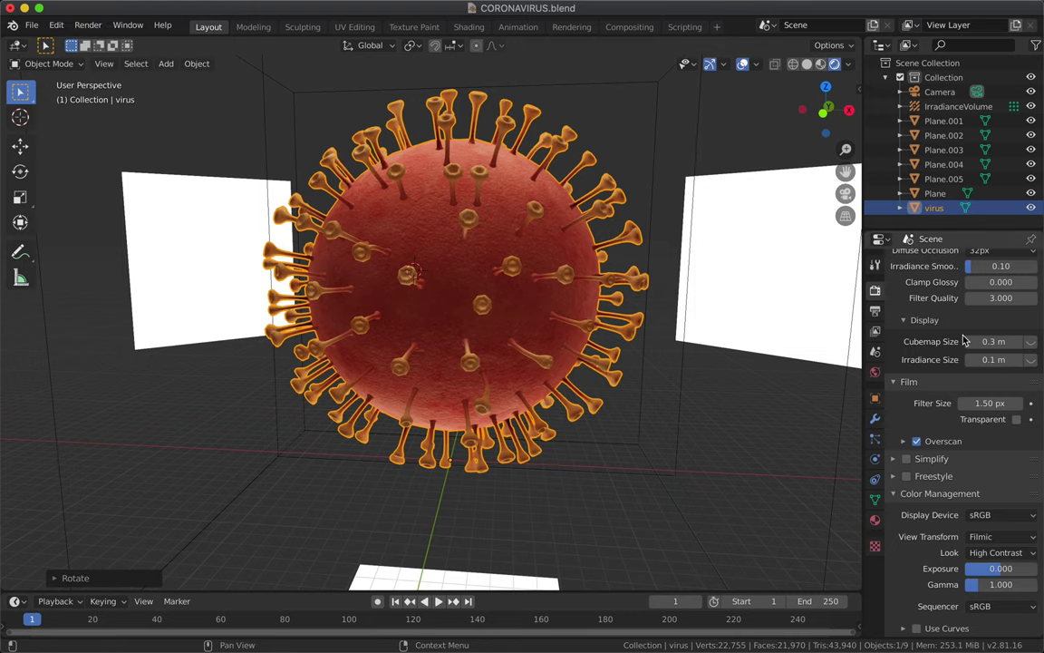
scroll(966, 339, "up", 15)
key("ctrl+Tab")
Step: Expand the Metadata panel and lower the Dither amount in Output Properties
scroll(922, 464, "down", 1)
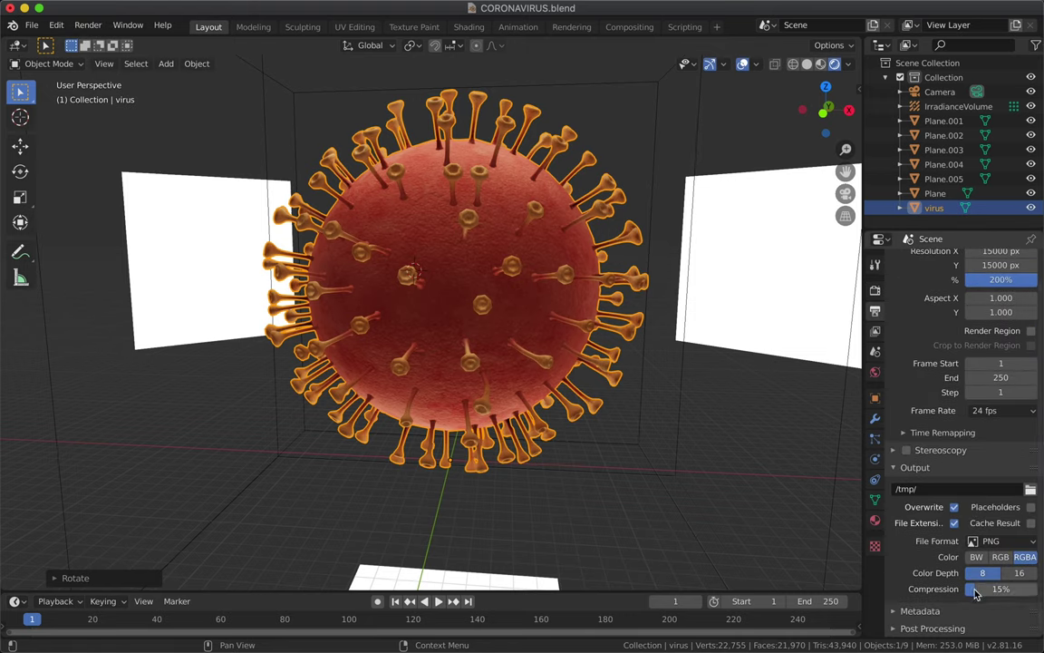
left_click(997, 610)
scroll(997, 610, "down", 3)
scroll(999, 607, "down", 2)
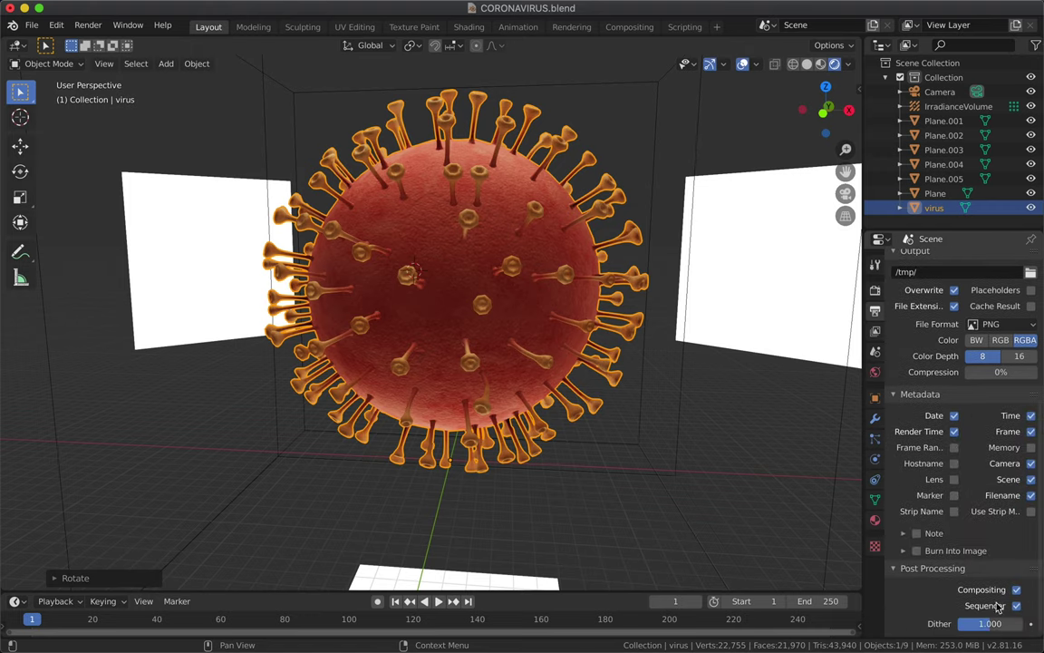
left_click_drag(1027, 628, 959, 628)
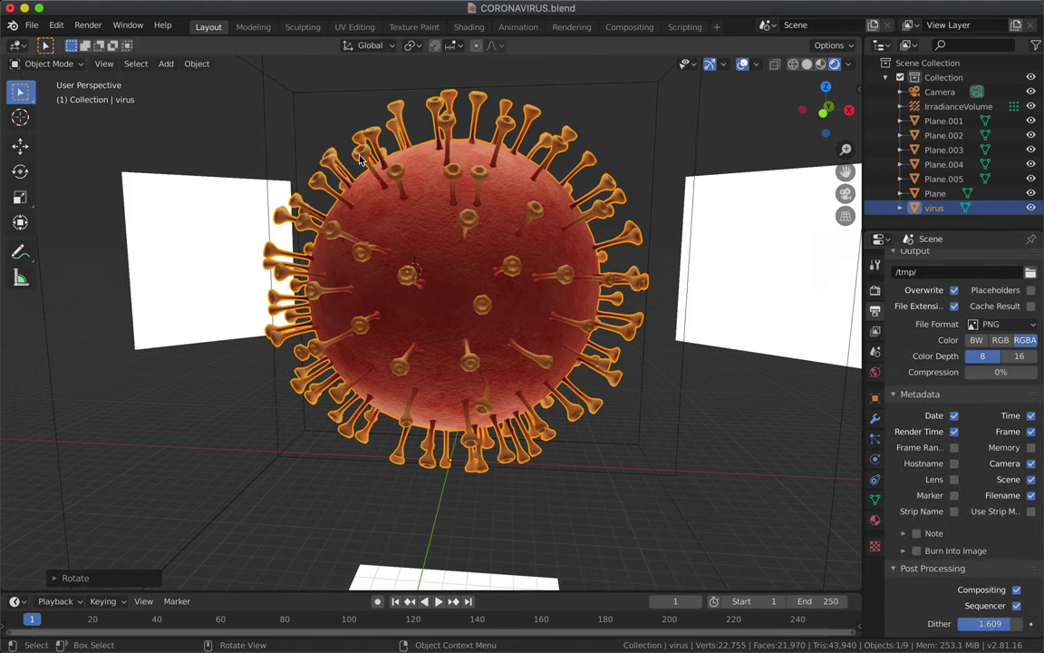
Step: Set the right light plane Plane.002's emission strength to 8
left_click(209, 263)
left_click(875, 520)
left_click(785, 269)
left_click(1008, 453)
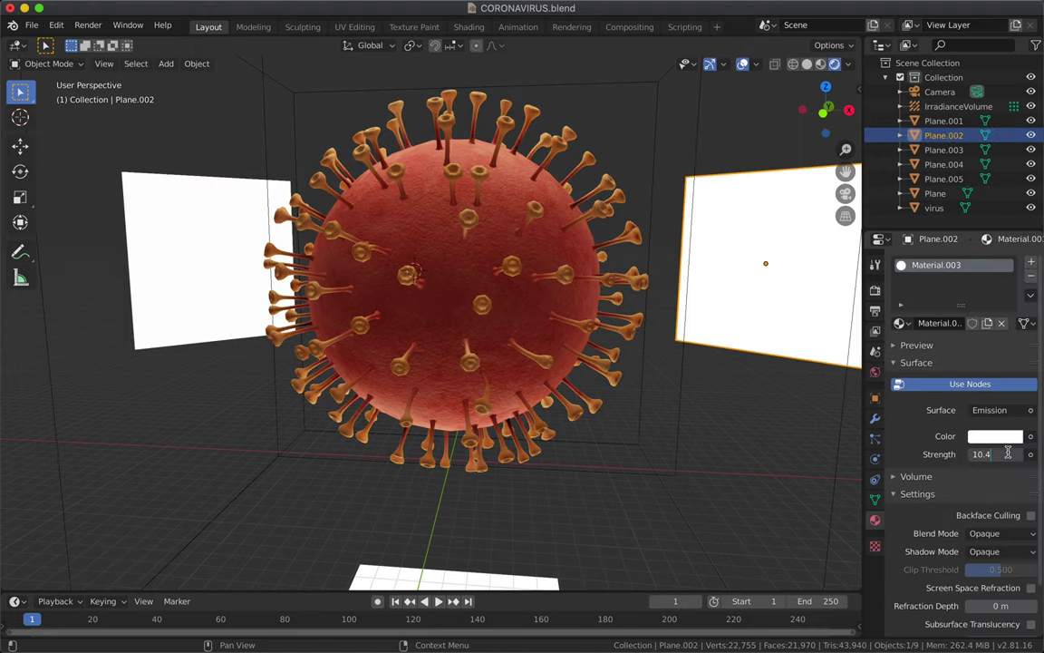
type("8")
key("Return")
key("KP_Decimal")
scroll(730, 442, "down", 5)
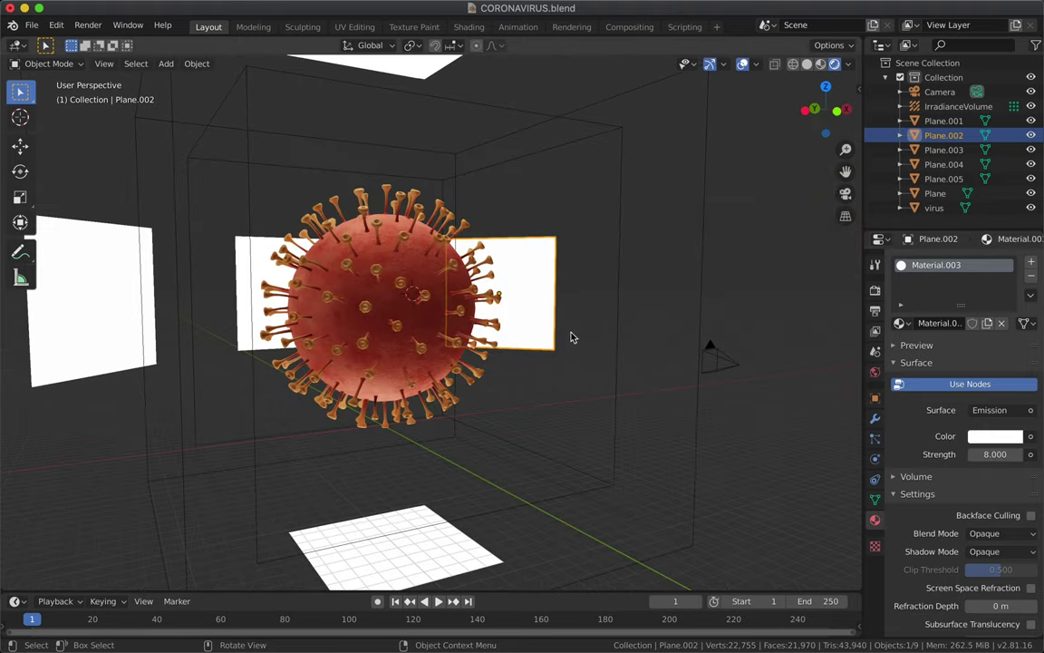
left_click(88, 26)
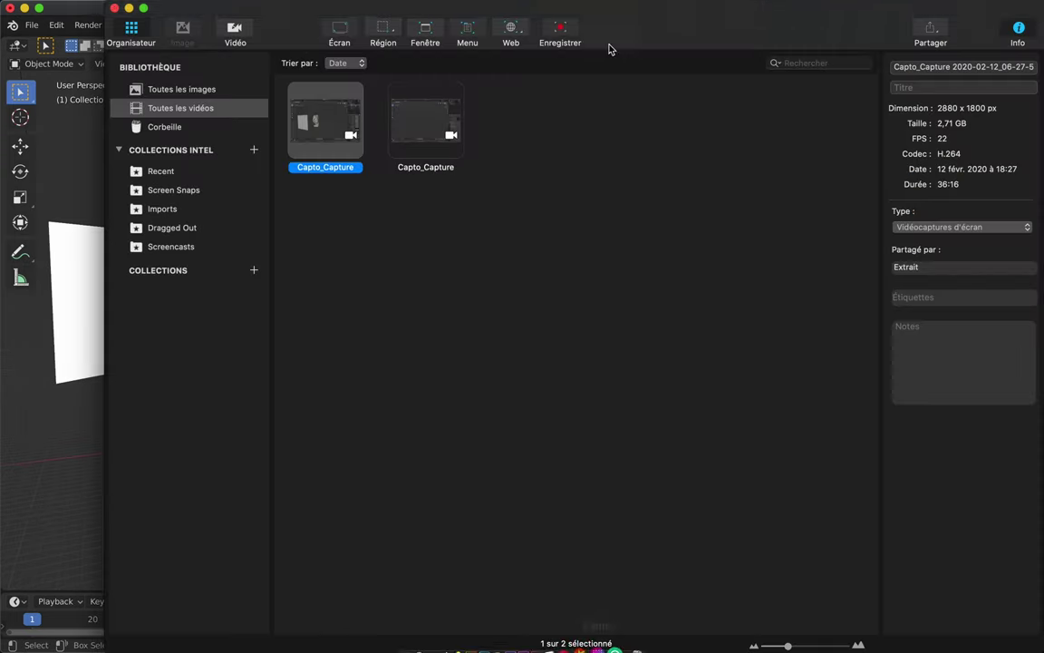
left_click(730, 8)
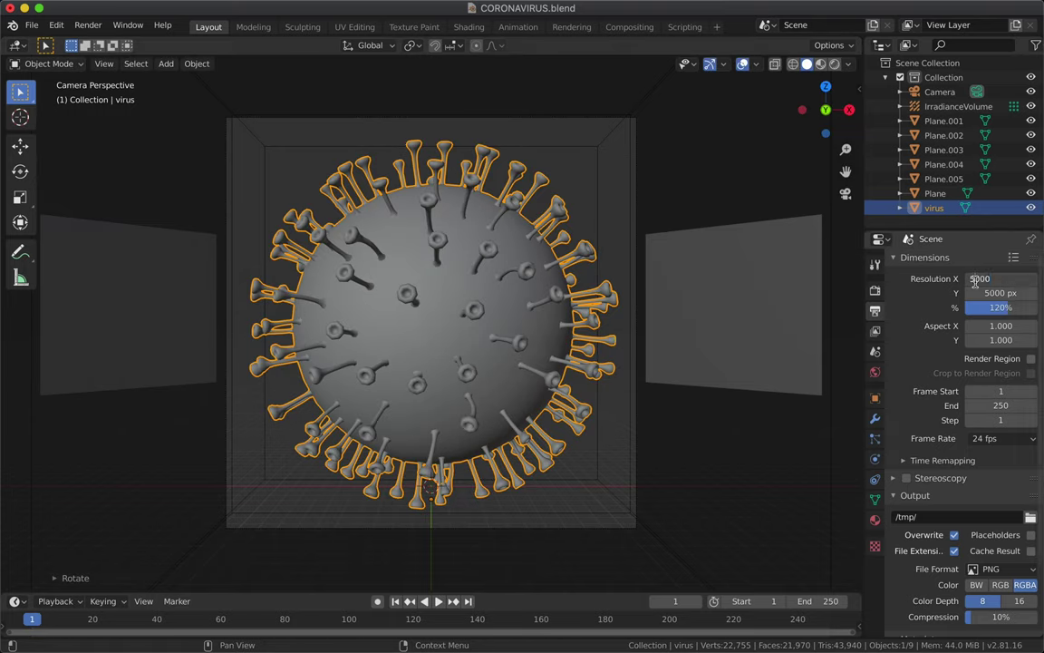
Step: Confirm 4000 × 4000 px at 150% and start rendering the still image
key("Return")
key("Return")
left_click(88, 25)
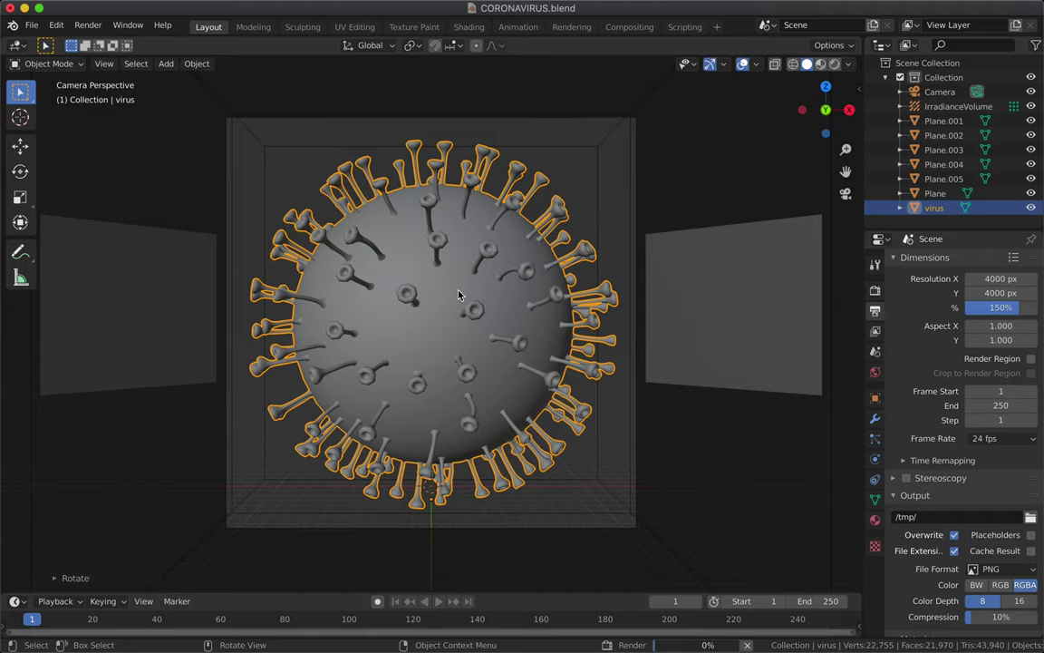
mouse_move(626, 625)
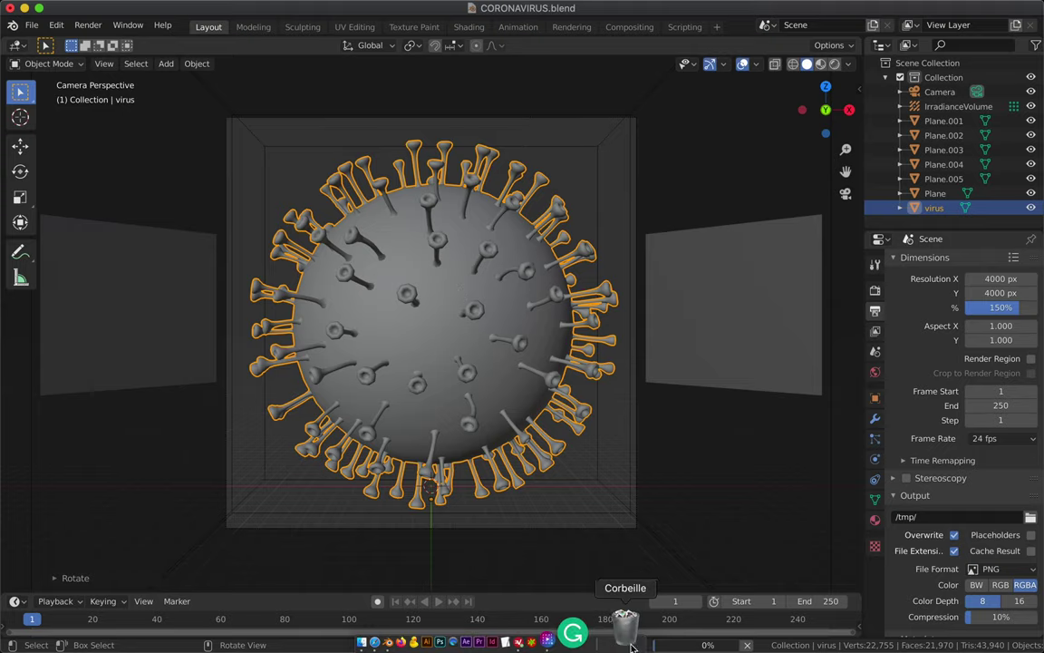
left_click(598, 634)
left_click(599, 443)
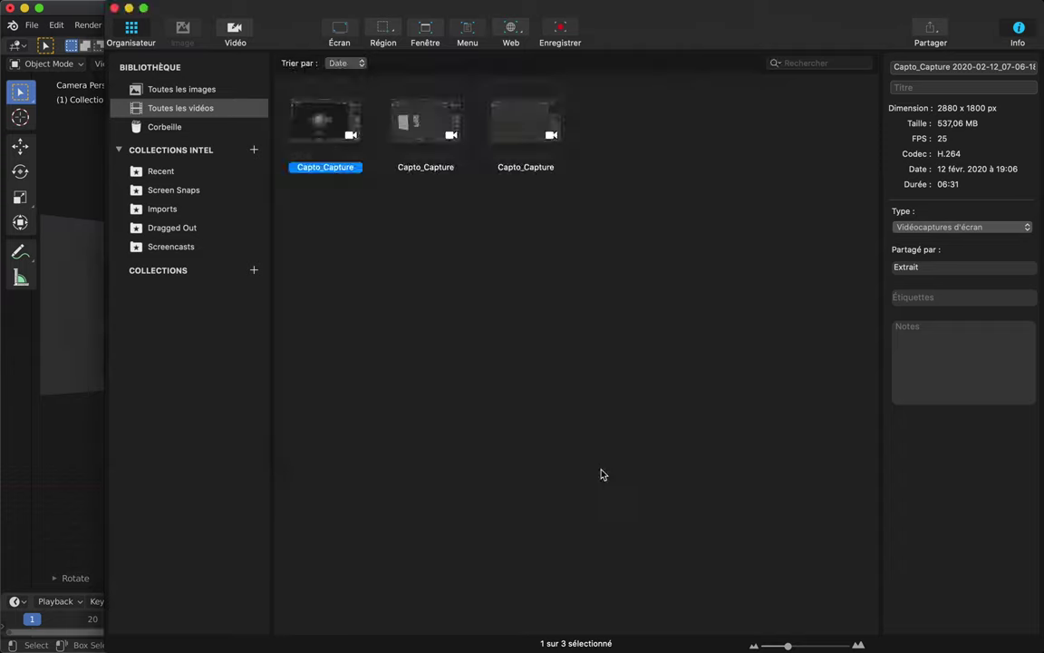
left_click(755, 8)
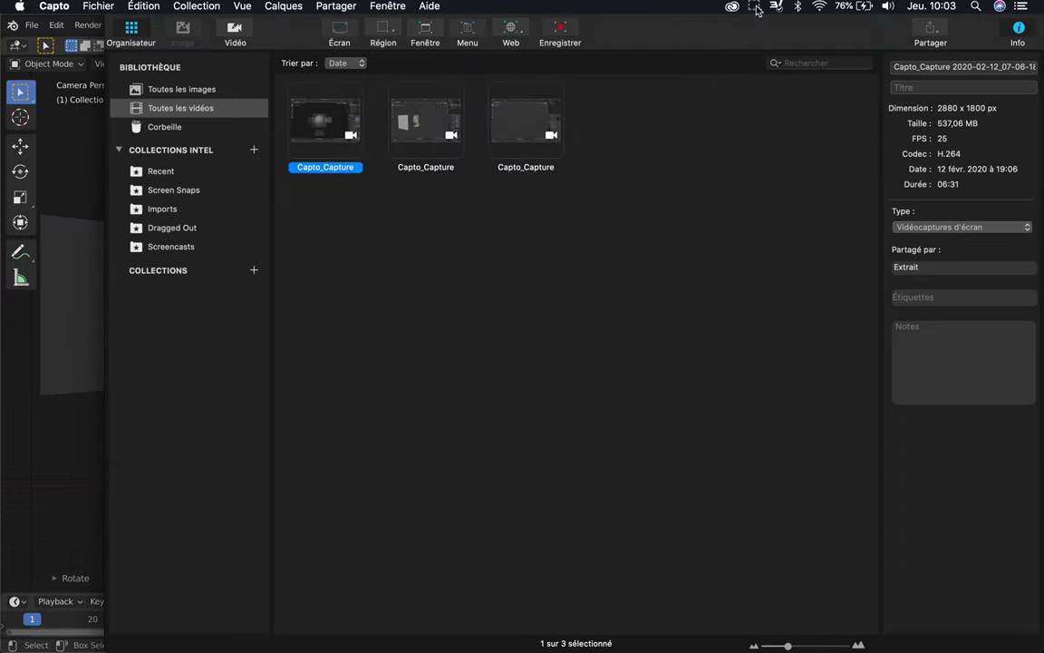
left_click(756, 8)
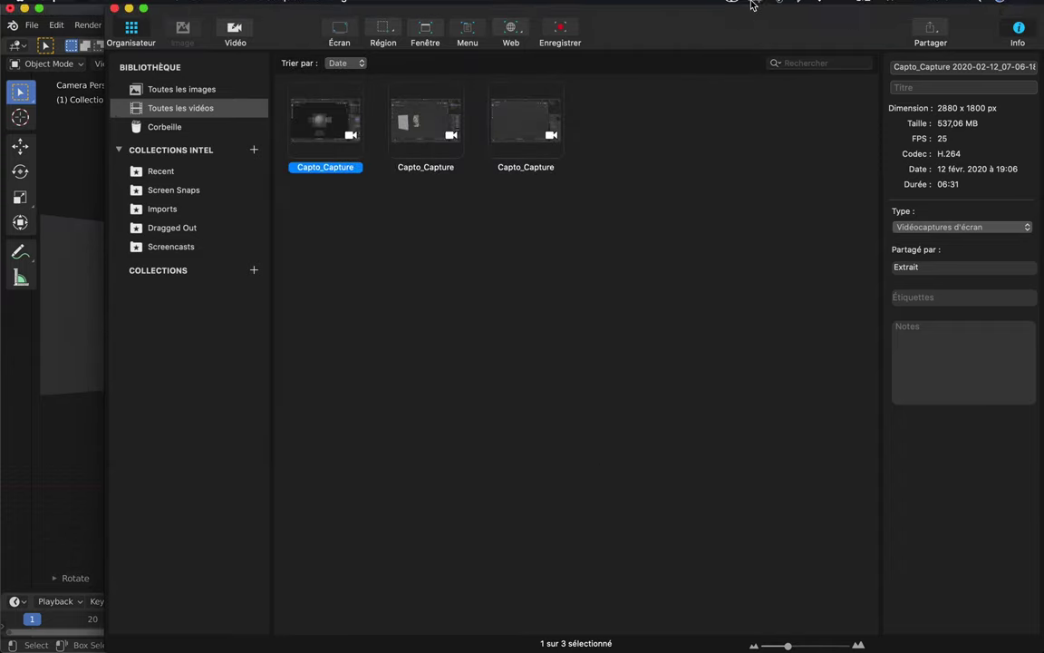
left_click(754, 7)
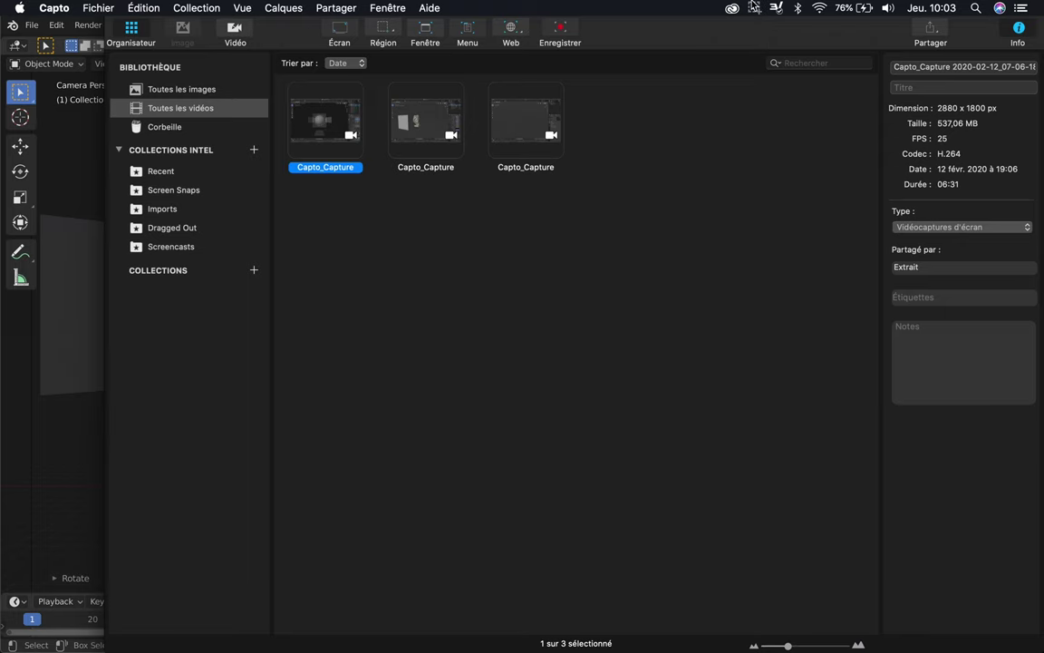
left_click(754, 7)
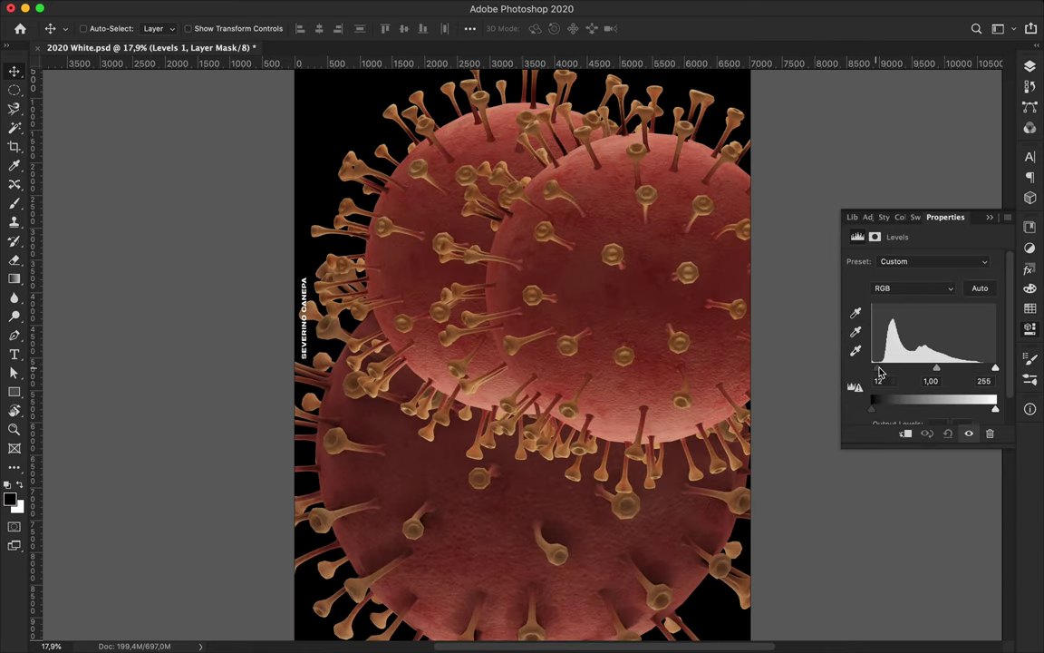
Step: Set Levels input to 19 and 225, then add a slightly brightening Exposure layer
left_click_drag(874, 368, 881, 369)
left_click_drag(996, 368, 983, 372)
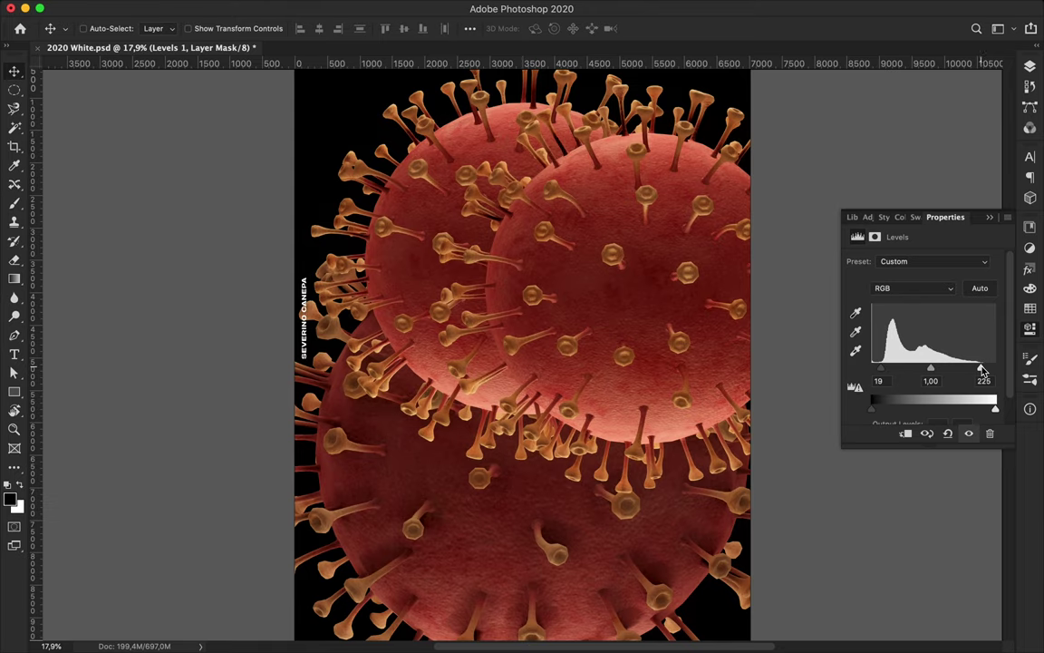
left_click(926, 531)
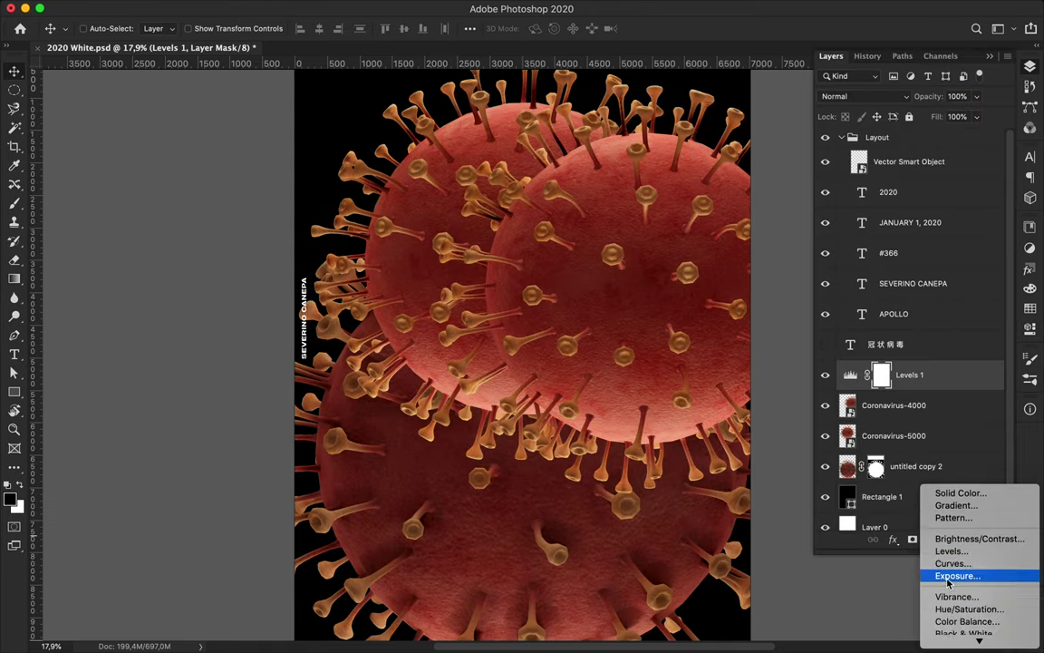
left_click(947, 569)
mouse_move(933, 300)
left_mouse_down()
mouse_move(948, 297)
mouse_move(924, 298)
mouse_move(941, 327)
mouse_move(906, 324)
mouse_move(928, 358)
left_mouse_up()
type("0")
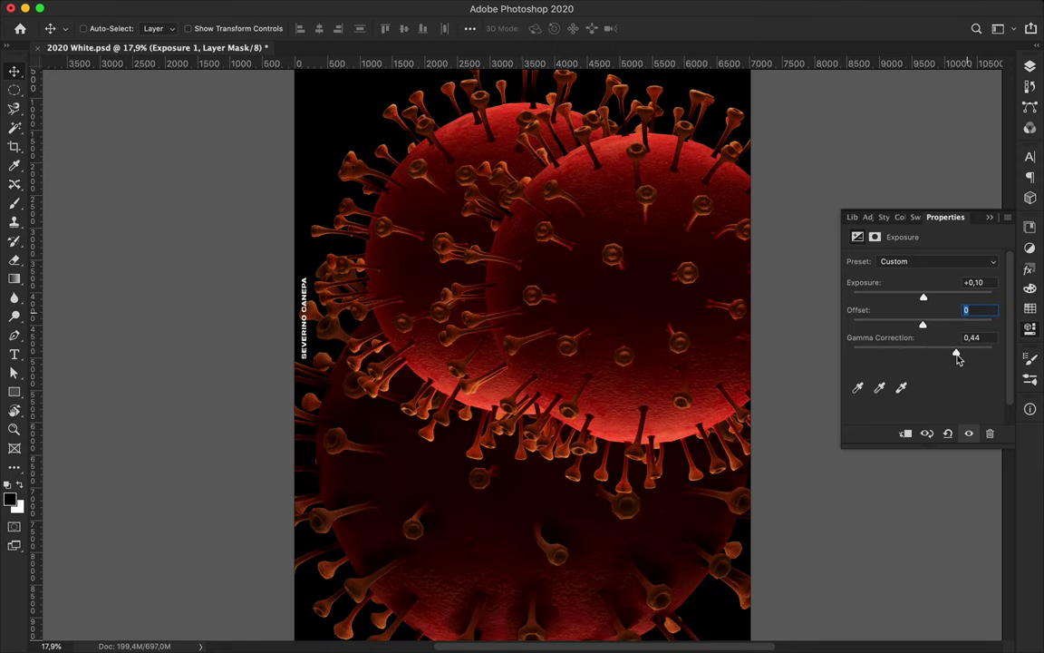
Step: Add a Vibrance adjustment layer with vibrance +5
left_click(1030, 65)
left_click(932, 539)
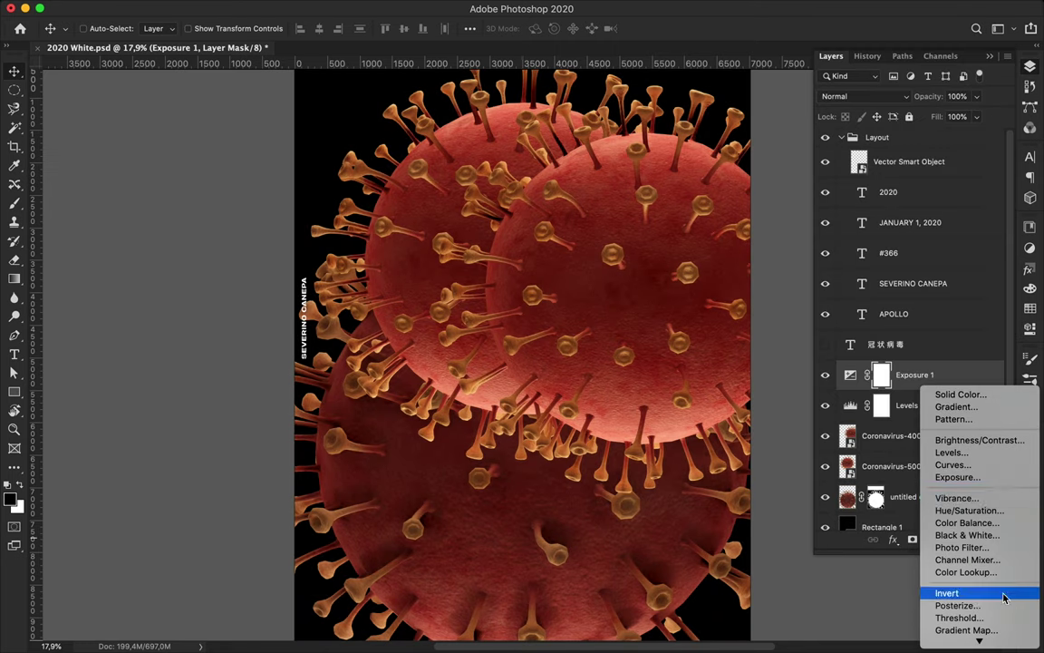
left_click(984, 501)
mouse_move(923, 274)
left_mouse_down()
mouse_move(878, 274)
mouse_move(946, 275)
mouse_move(854, 302)
mouse_move(934, 309)
left_mouse_up()
Step: Add Color Balance: midtones toward red, shadows toward blue, highlights -4, -22, -12
left_click(1030, 65)
left_click(931, 539)
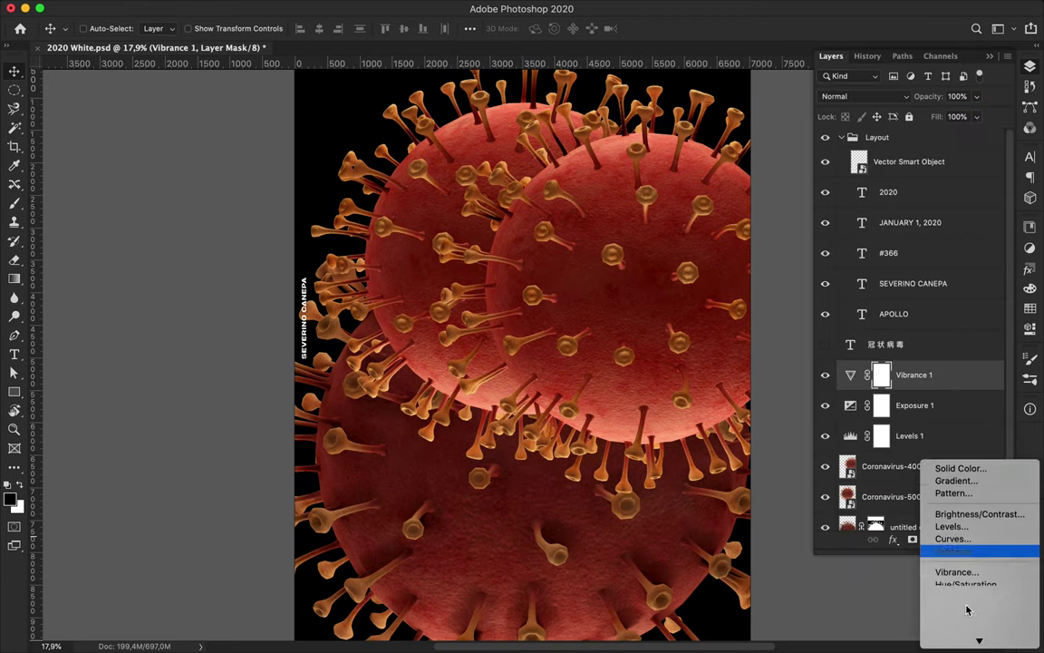
left_click(960, 515)
mouse_move(904, 295)
left_mouse_down()
mouse_move(975, 292)
mouse_move(862, 295)
mouse_move(897, 295)
mouse_move(862, 319)
mouse_move(975, 345)
mouse_move(909, 345)
mouse_move(964, 345)
mouse_move(918, 345)
mouse_move(916, 319)
mouse_move(866, 294)
mouse_move(937, 290)
mouse_move(852, 290)
mouse_move(895, 294)
mouse_move(949, 319)
mouse_move(892, 319)
mouse_move(922, 345)
left_mouse_up()
key("alt+1")
key("alt+3")
scroll(726, 216, "down", 3)
Step: Move a virus toward the top left and scale Coronavirus-4000 down on the right
key("F7")
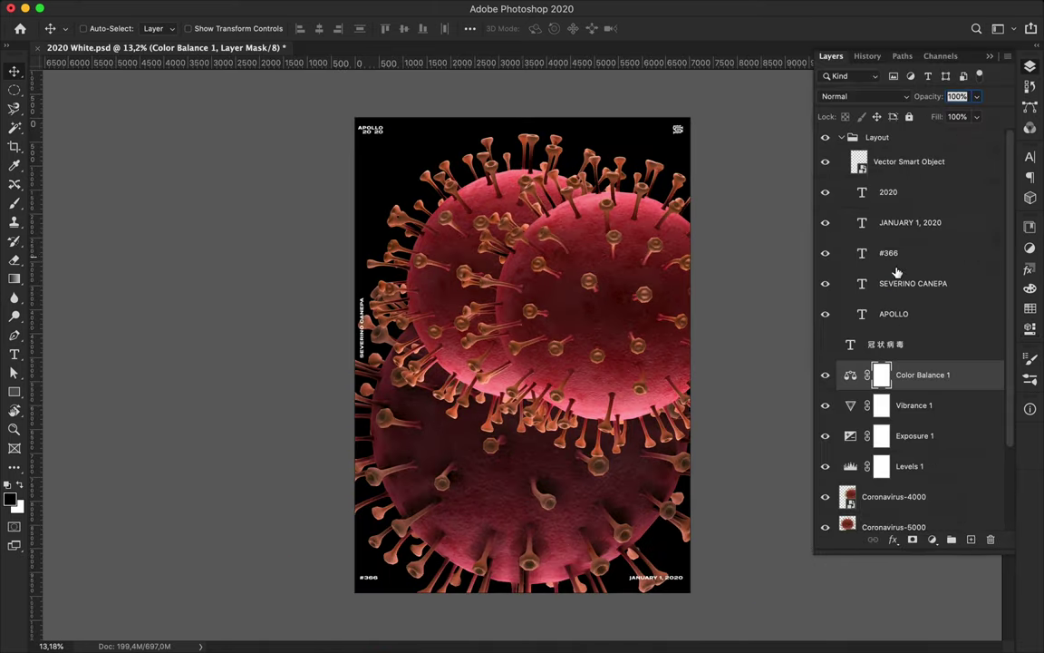
left_click(539, 313)
left_click_drag(547, 562, 454, 317)
left_click(522, 309)
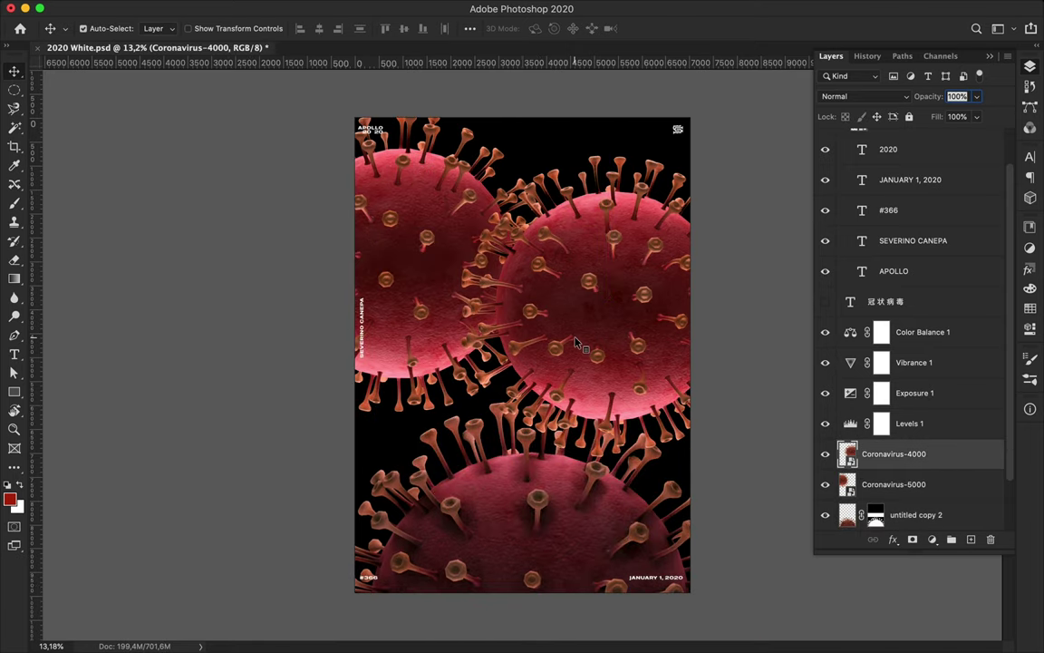
key("ctrl+t")
left_click_drag(442, 466, 556, 343)
mouse_move(635, 262)
left_mouse_down()
mouse_move(630, 344)
mouse_move(626, 258)
left_mouse_up()
key("Return")
Step: Reorder the virus layers and reposition the viruses around the poster
mouse_move(553, 522)
left_mouse_down()
mouse_move(598, 483)
mouse_move(588, 503)
left_mouse_up()
left_click_drag(480, 290, 485, 331)
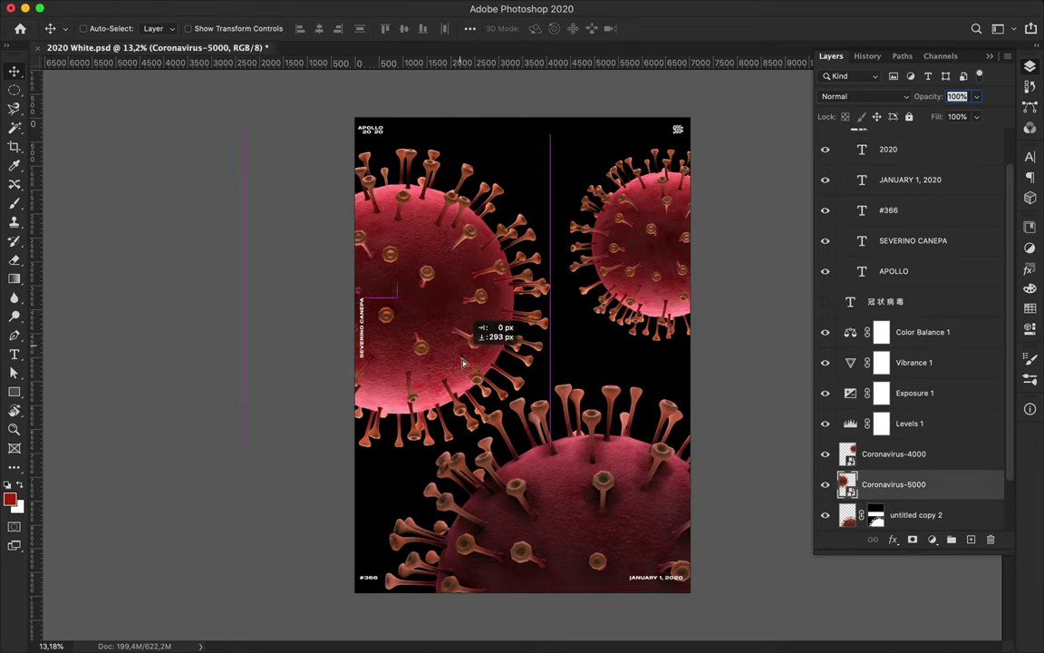
scroll(896, 436, "down", 2)
mouse_move(893, 453)
left_mouse_down()
mouse_move(893, 388)
mouse_move(893, 467)
left_mouse_up()
left_click_drag(635, 236, 553, 235)
mouse_move(473, 350)
left_mouse_down()
mouse_move(509, 432)
mouse_move(521, 421)
left_mouse_up()
left_click_drag(571, 226, 605, 195)
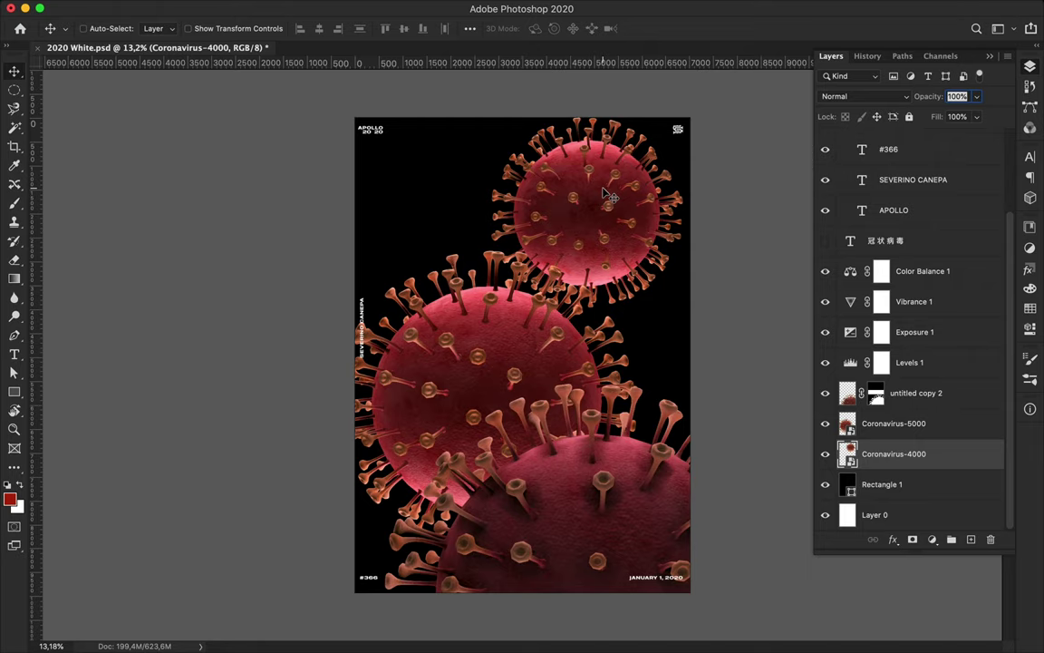
left_click_drag(507, 308, 481, 290)
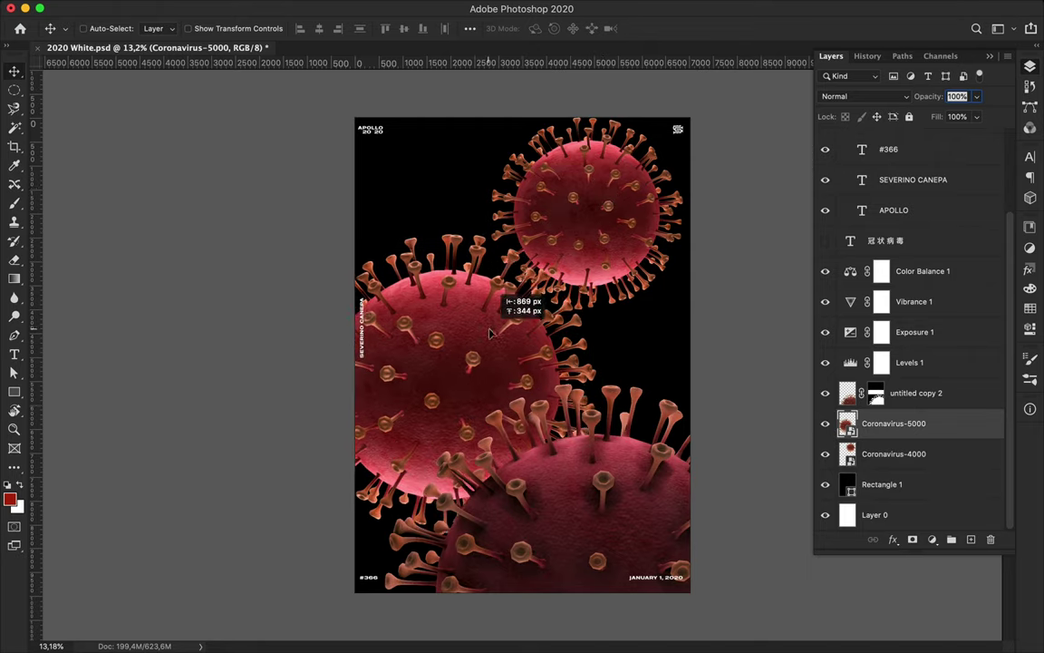
Step: Shrink the top virus and shift Coronavirus-5000 up and to the left
key("ctrl+t")
left_click_drag(480, 334, 504, 282)
key("Return")
left_click(444, 343, "ctrl")
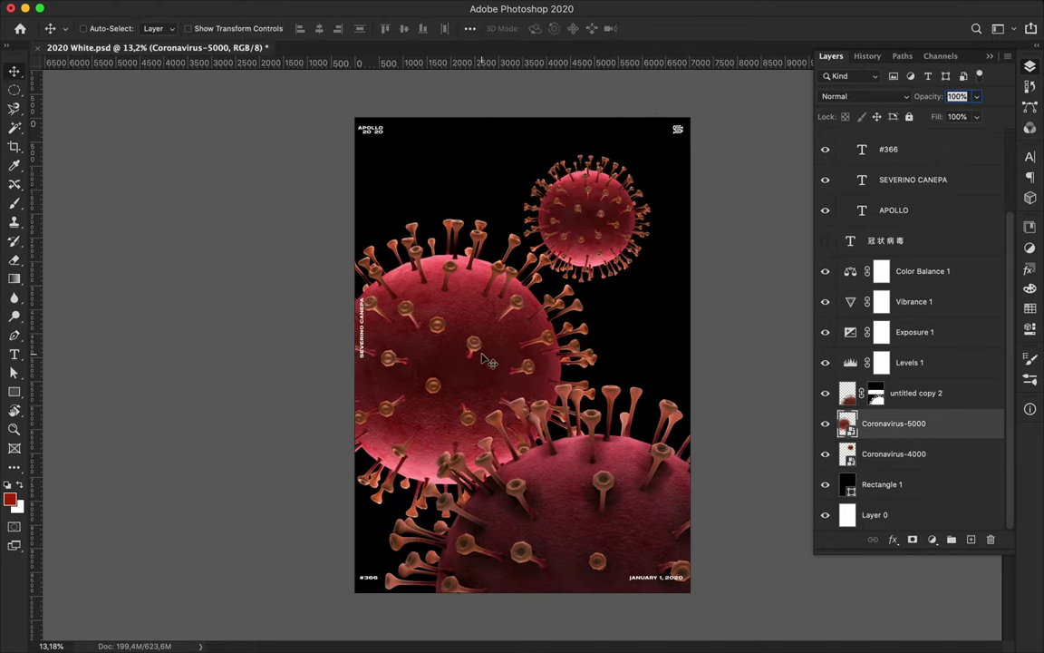
left_click_drag(492, 383, 473, 313)
Step: Duplicate the untitled copy 2 layer and blur it with an increased-radius Gaussian Blur
left_click(544, 172, "ctrl")
left_click_drag(916, 392, 906, 362)
left_click(339, 8)
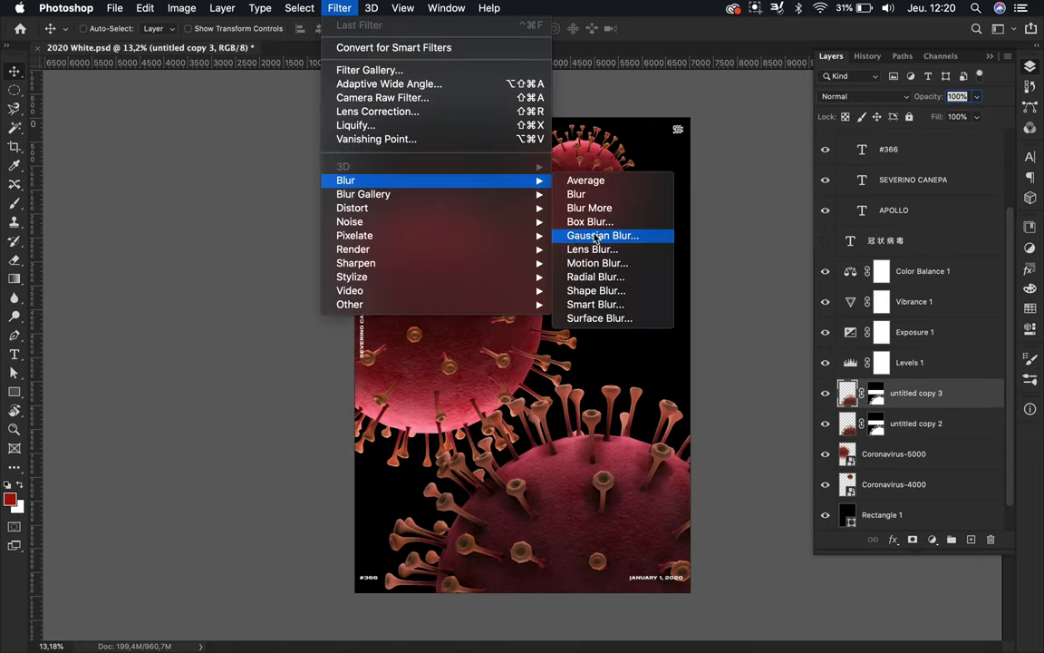
left_click(599, 234)
left_click_drag(791, 275, 803, 272)
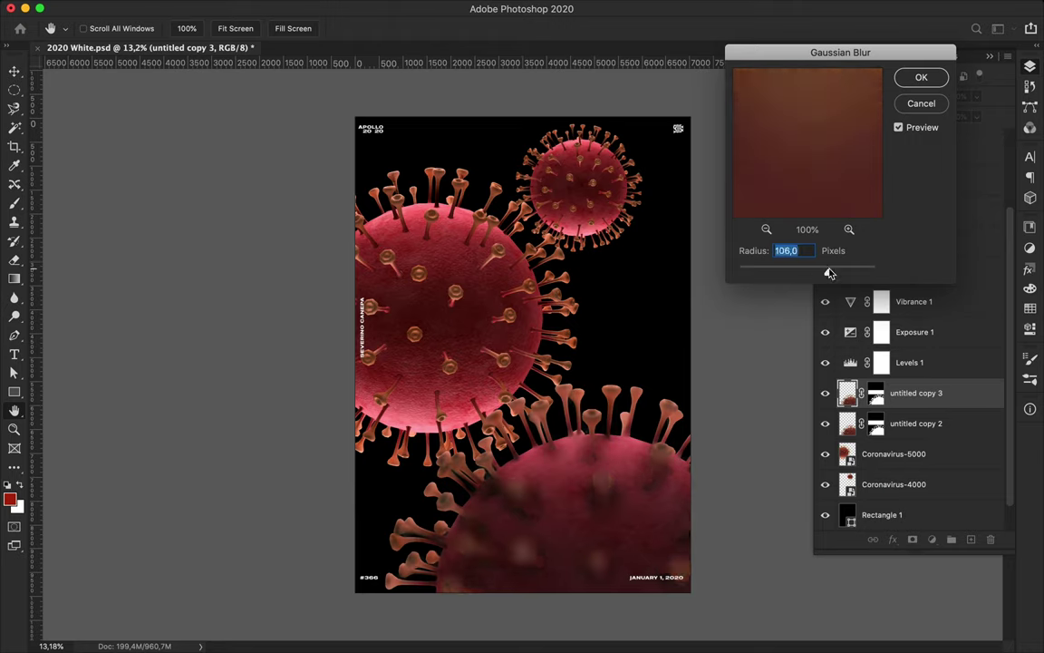
key("Return")
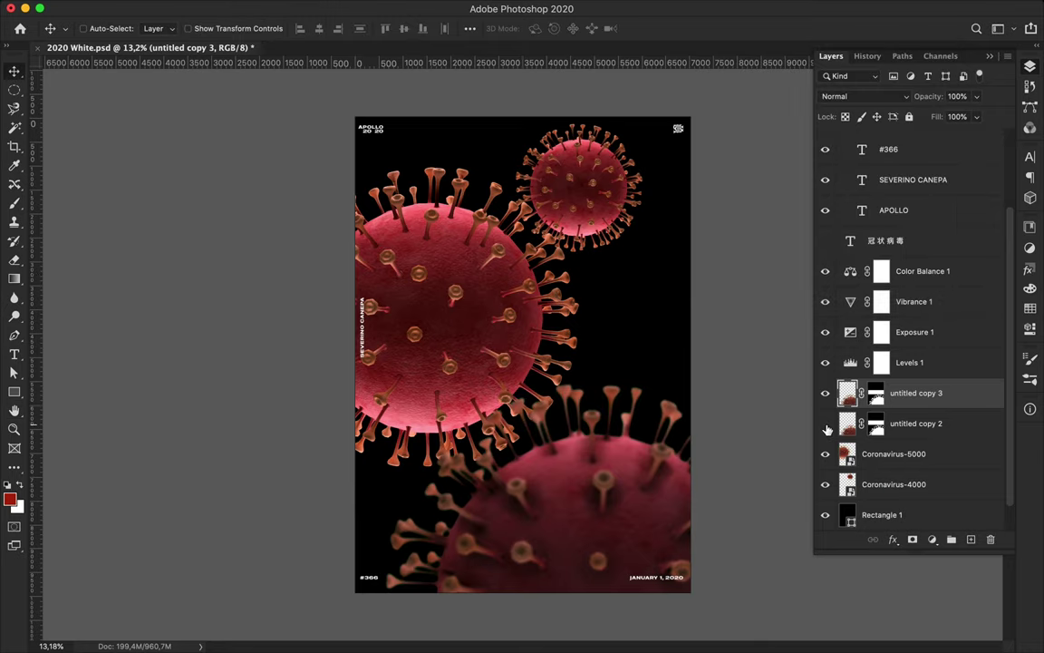
key("ctrl+j")
Step: Nudge Coronavirus-5000 down-right, then duplicate Coronavirus-4000 and apply Blur More
left_click(480, 293, "ctrl")
left_click_drag(480, 293, 494, 326)
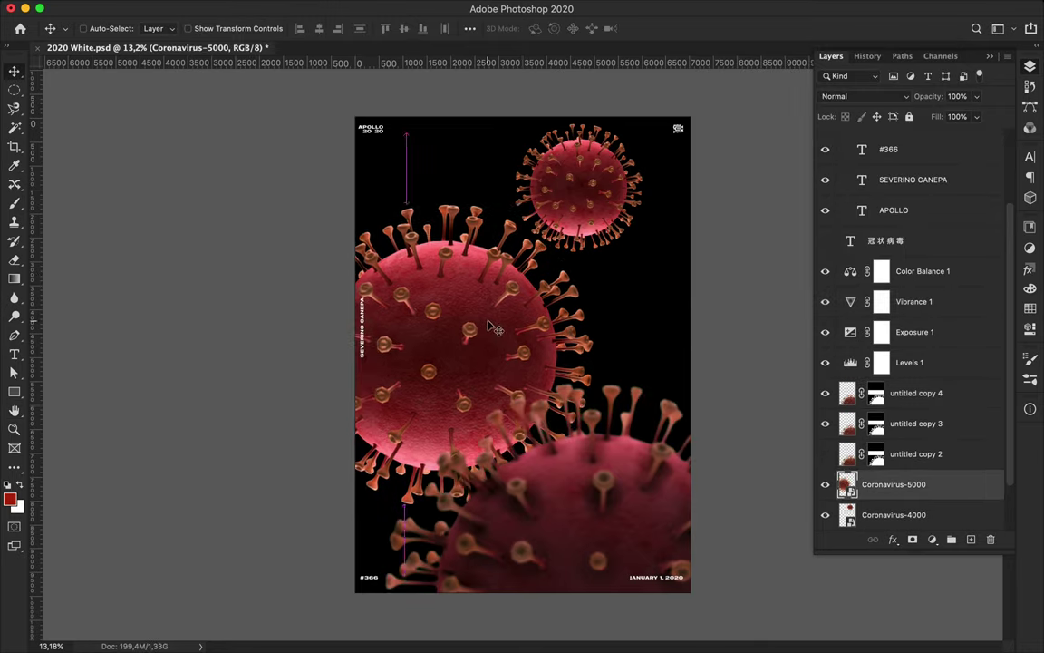
left_click(596, 229, "ctrl")
key("ctrl+j")
left_click(339, 9)
mouse_move(346, 181)
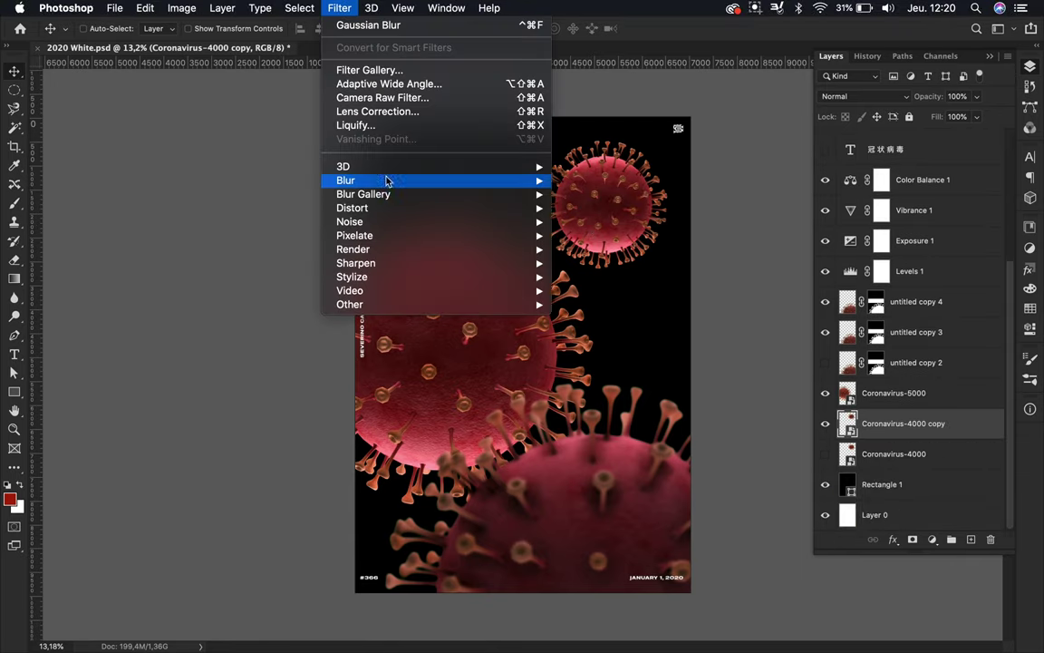
left_click(603, 211)
Step: Soften the Coronavirus-4000 copy with a lower-radius Gaussian Blur smart filter
left_click(339, 8)
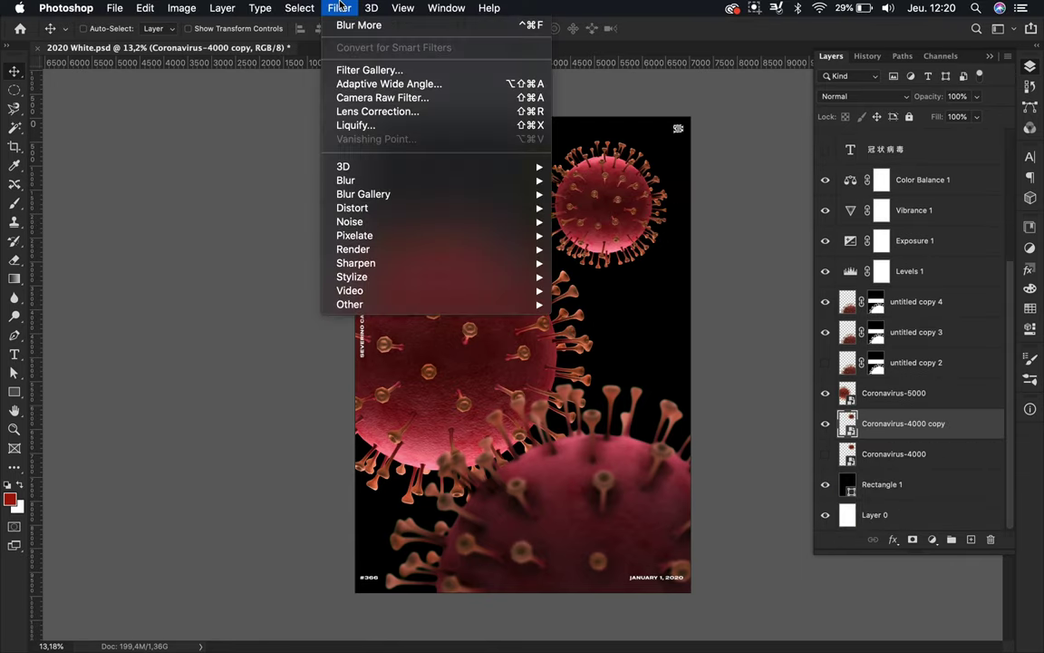
left_click(602, 235)
left_click_drag(802, 262, 784, 276)
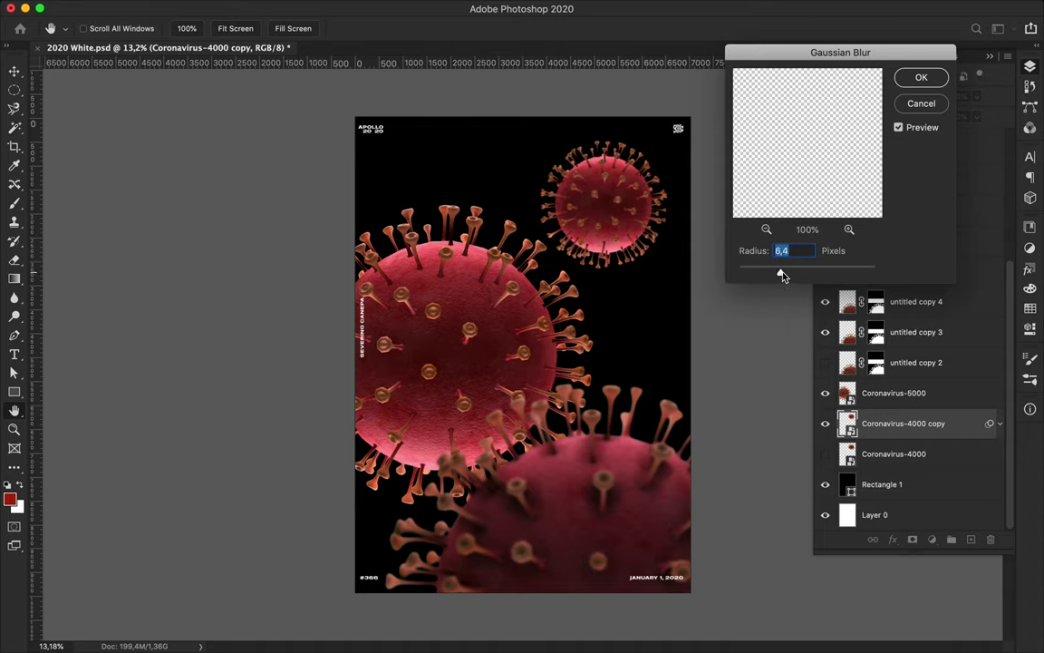
left_click(918, 77)
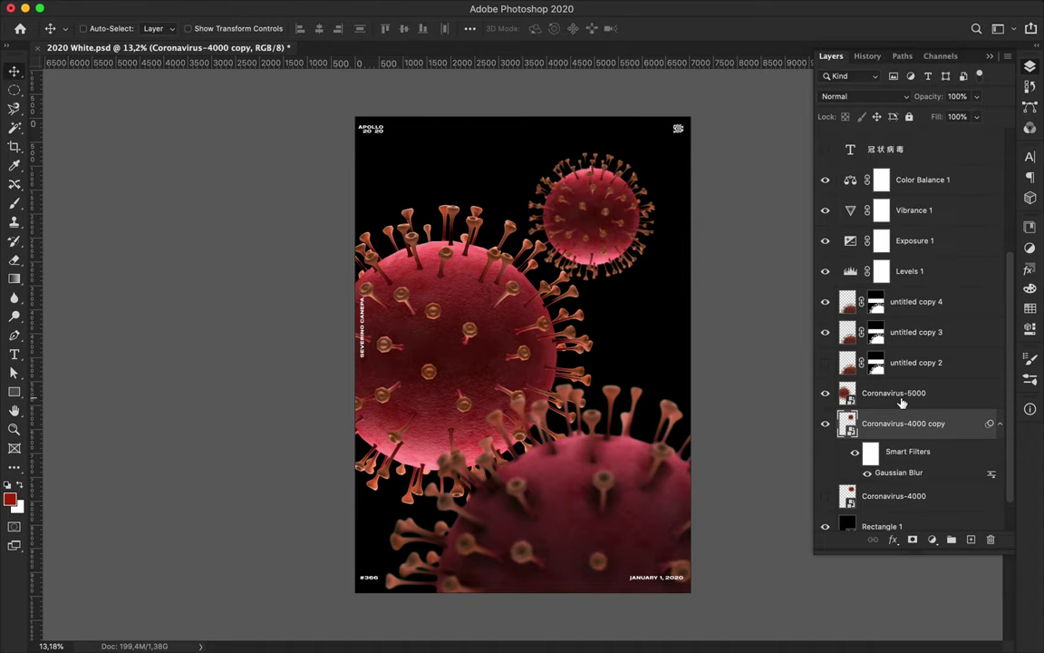
left_click(843, 453)
scroll(909, 363, "up", 3)
Step: Remove the layer mask from the untitled copy 2 layer and clear the selection
left_click(915, 340)
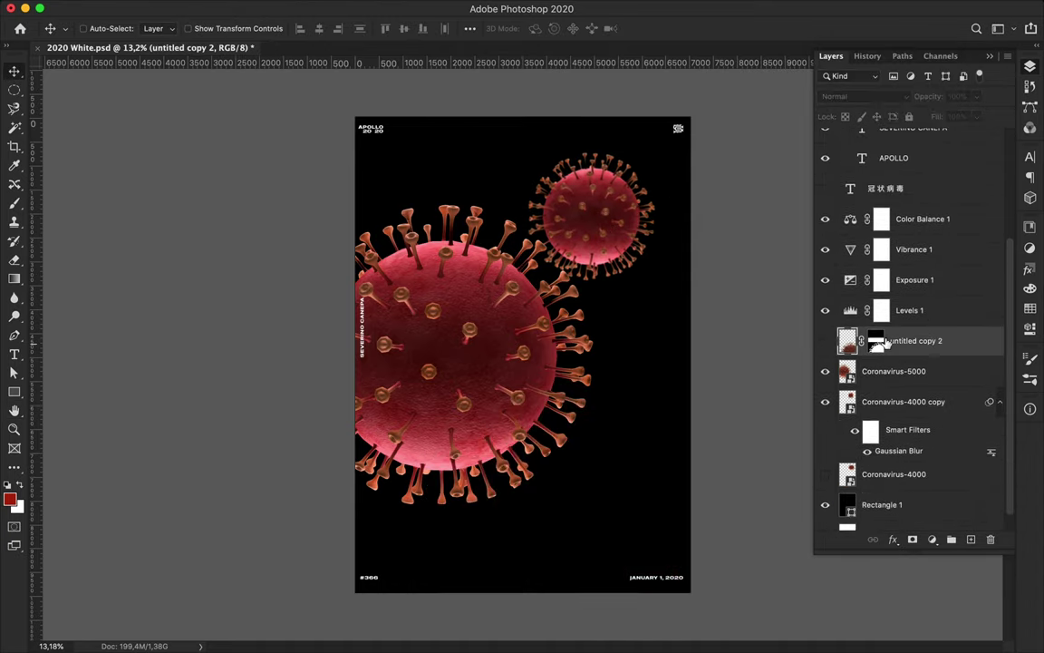
left_click(848, 340, "super")
left_click_drag(876, 340, 990, 539)
key("Return")
key("super+d")
Step: Enlarge the virus to about 142% and move it down and to the right
left_click_drag(625, 486, 627, 503)
key("super+t")
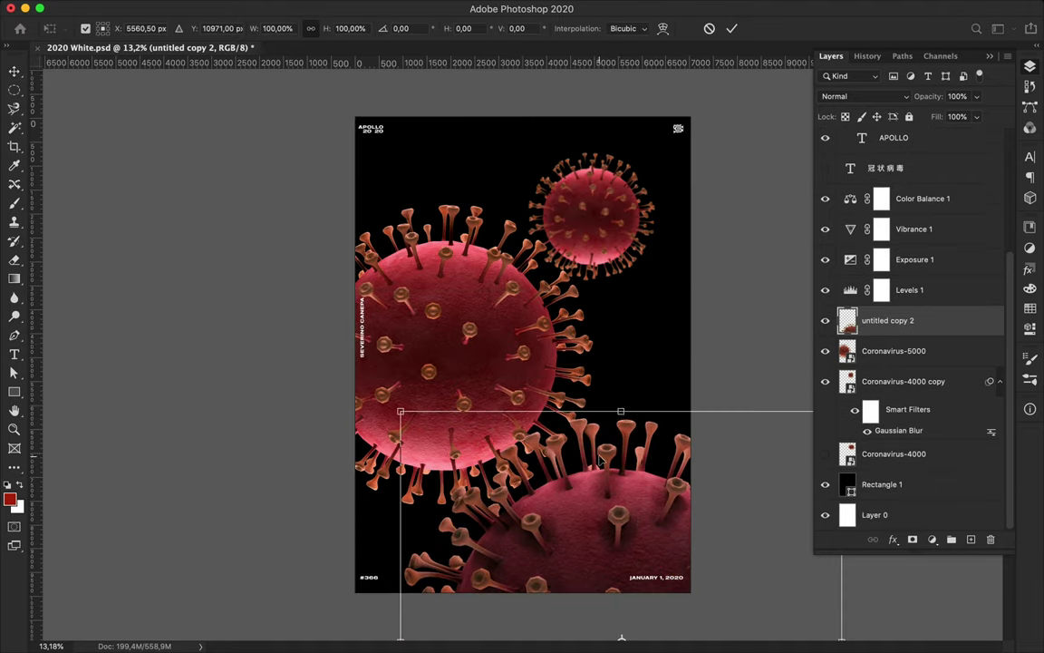
left_click_drag(620, 410, 621, 217)
key("Return")
left_click_drag(571, 401, 619, 539)
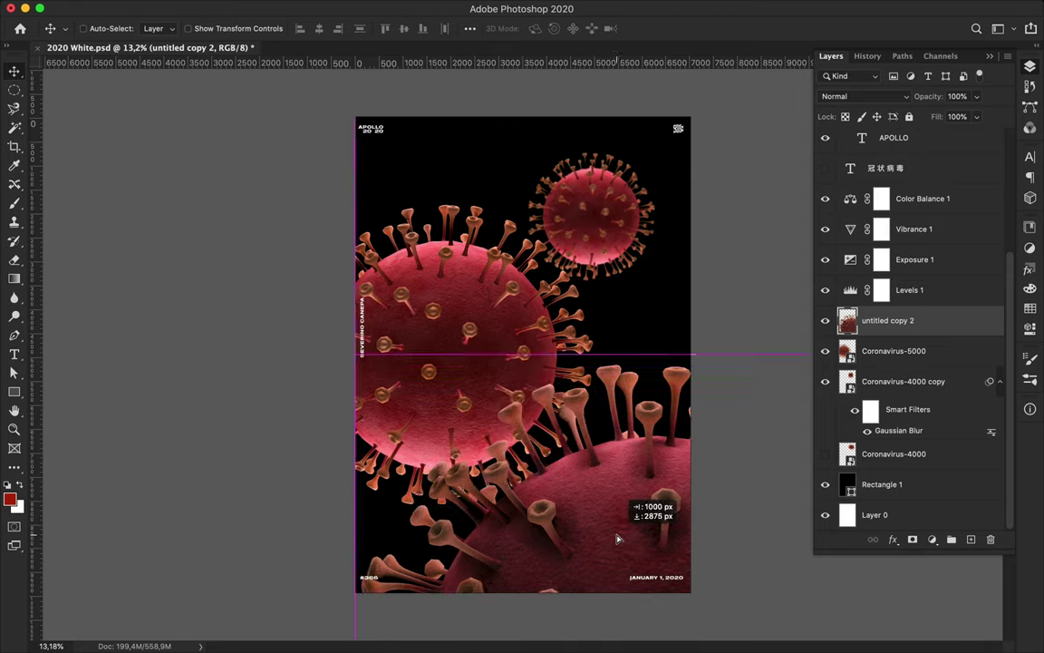
Step: Duplicate the enlarged virus, apply a Gaussian Blur to the copy, and save the document
key("super+j")
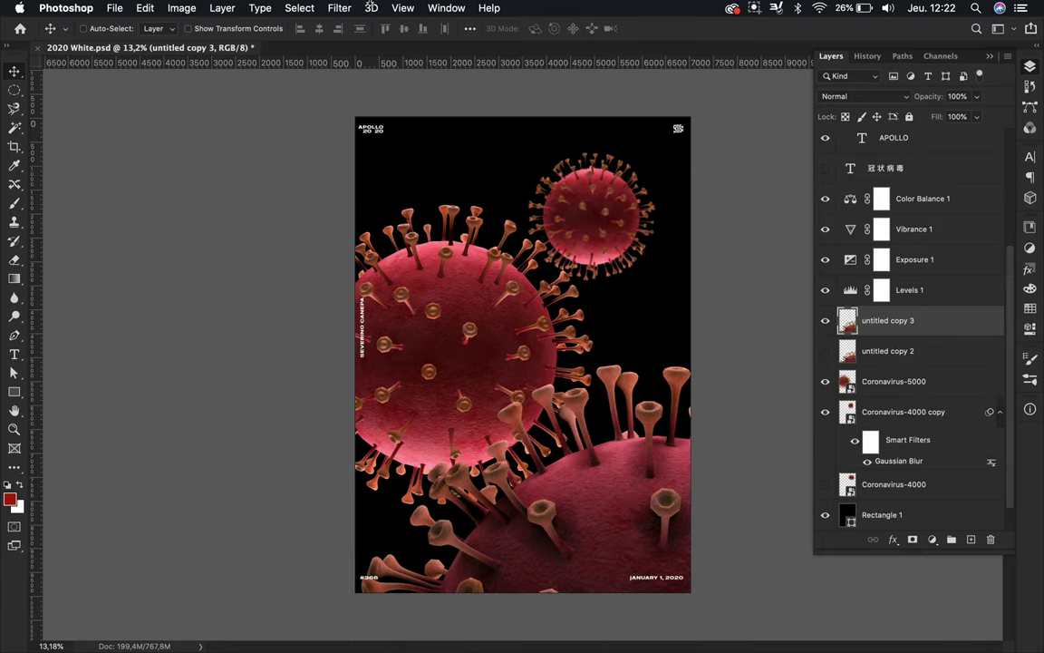
key("super+alt+f")
left_click_drag(790, 272, 800, 277)
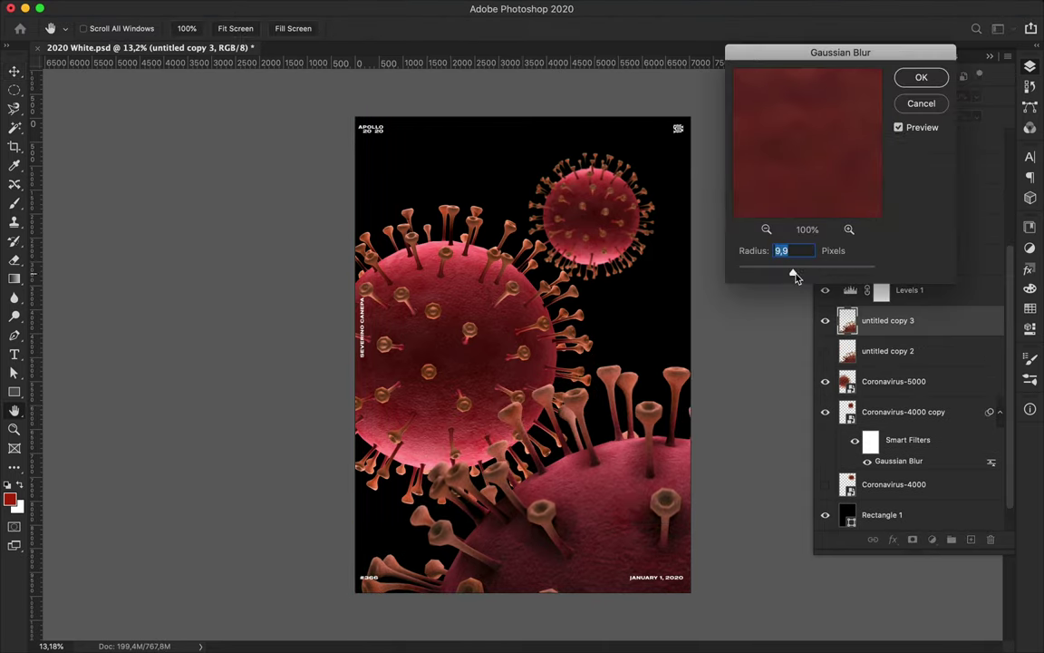
left_click(918, 80)
key("super+s")
Step: Duplicate the blurred virus layer and apply a Spin radial blur to it
key("super+j")
left_click(308, 8)
mouse_move(345, 180)
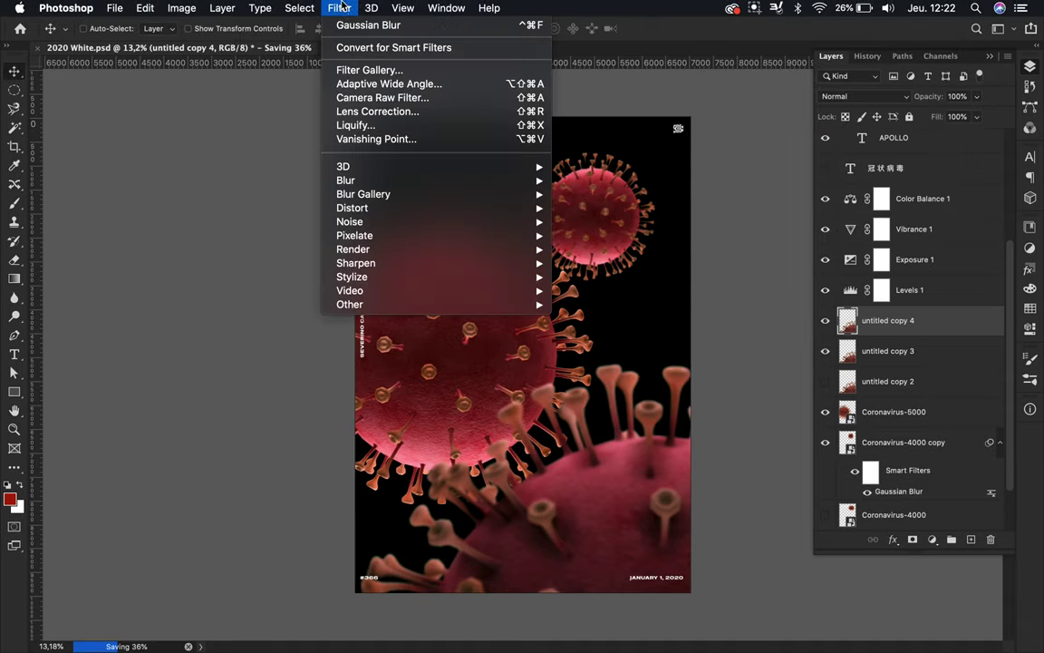
left_click(544, 258)
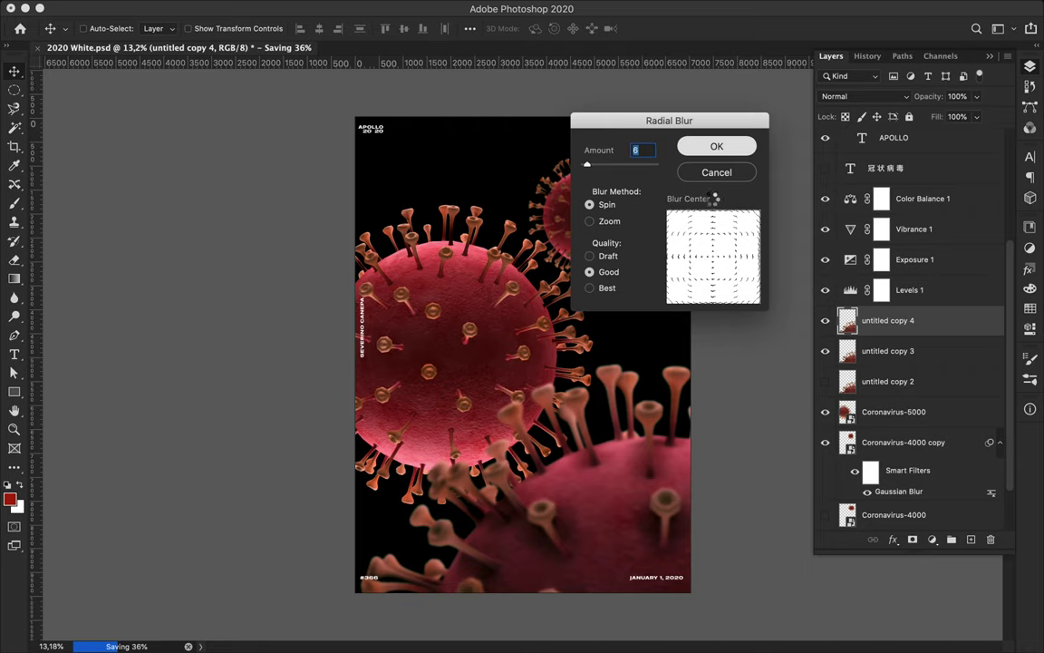
key("Return")
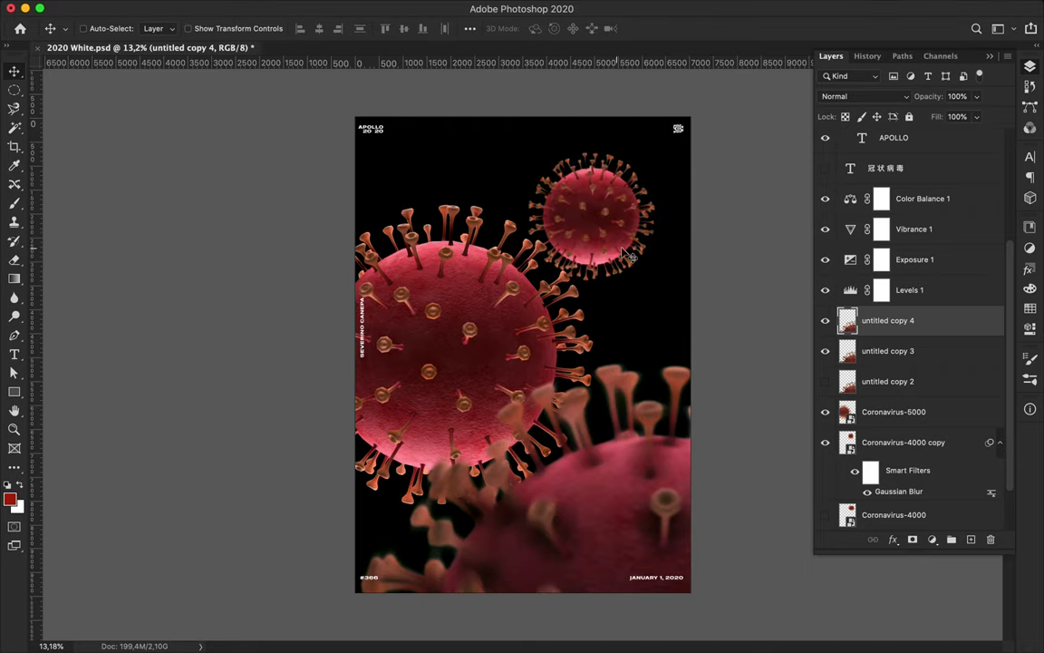
Step: Create Coronavirus-4000 copy 2 and give it a Spin radial blur of amount 3
left_click(902, 441)
scroll(897, 380, "down", 2)
key("super+j")
left_click(999, 412)
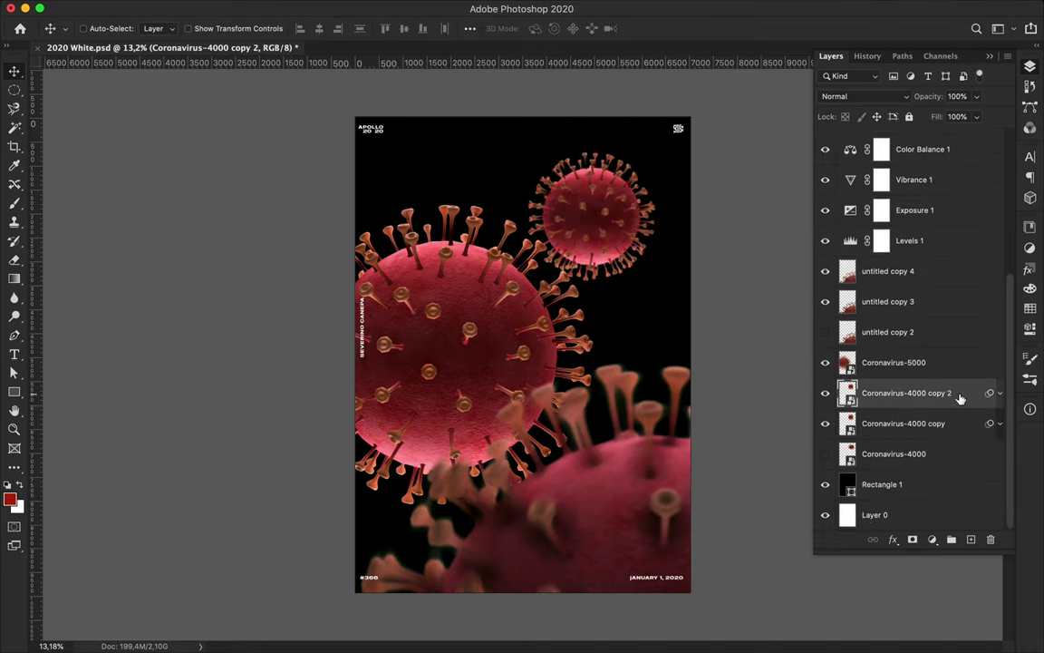
left_click(339, 7)
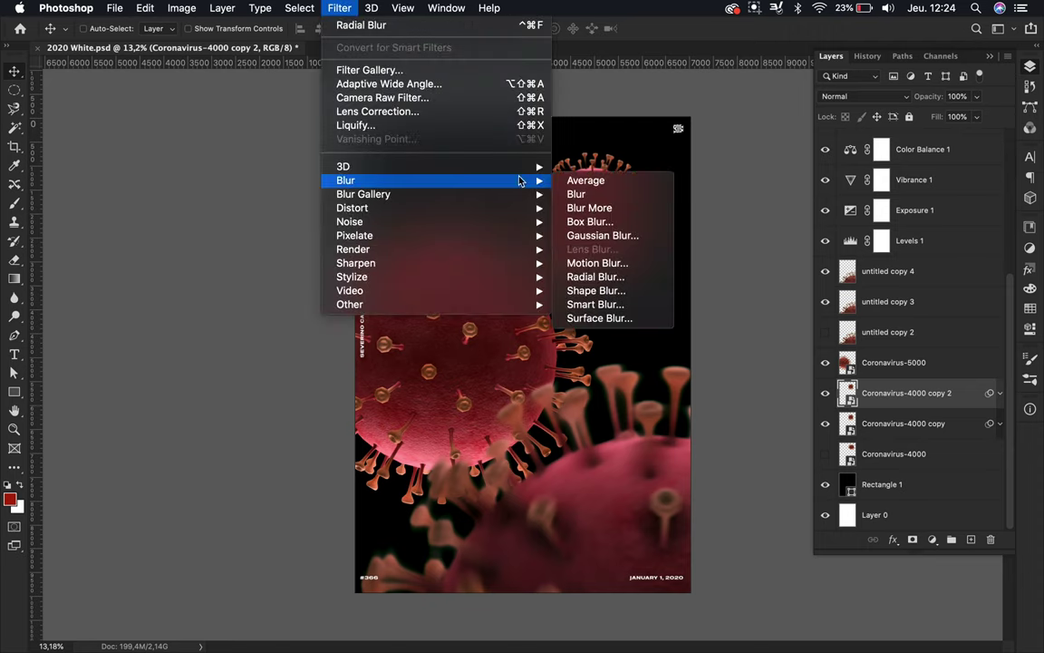
left_click(595, 276)
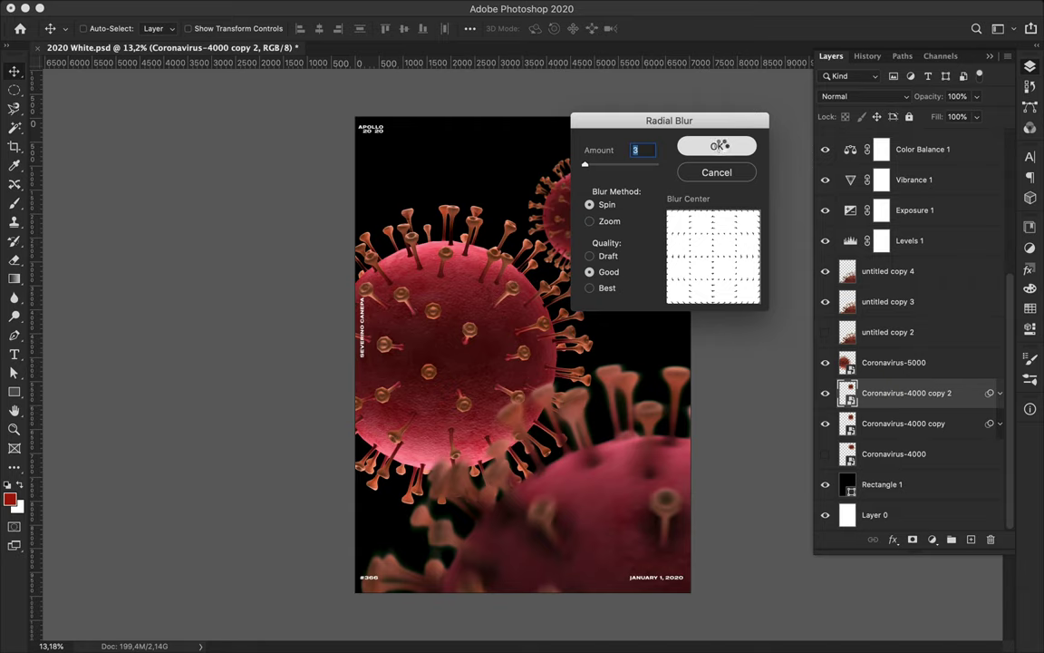
left_click(717, 146)
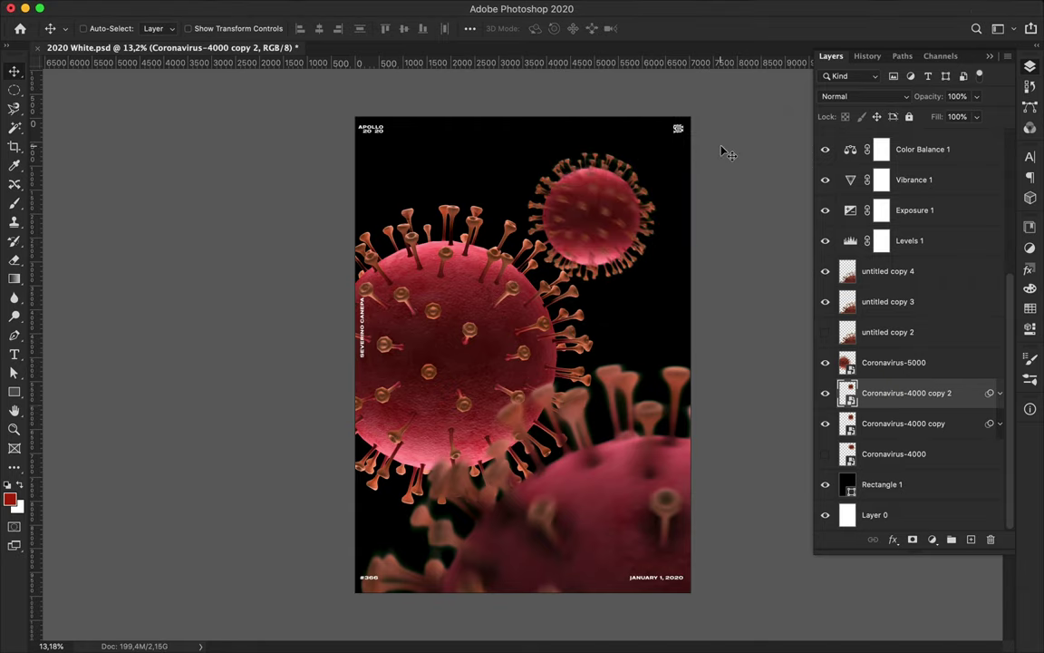
left_click_drag(453, 363, 508, 354)
Step: Shrink the large Coronavirus-5000 virus and move it lower, toward the lower left
key("ctrl+t")
left_click_drag(676, 503, 629, 448)
key("Return")
left_click_drag(579, 308, 590, 398)
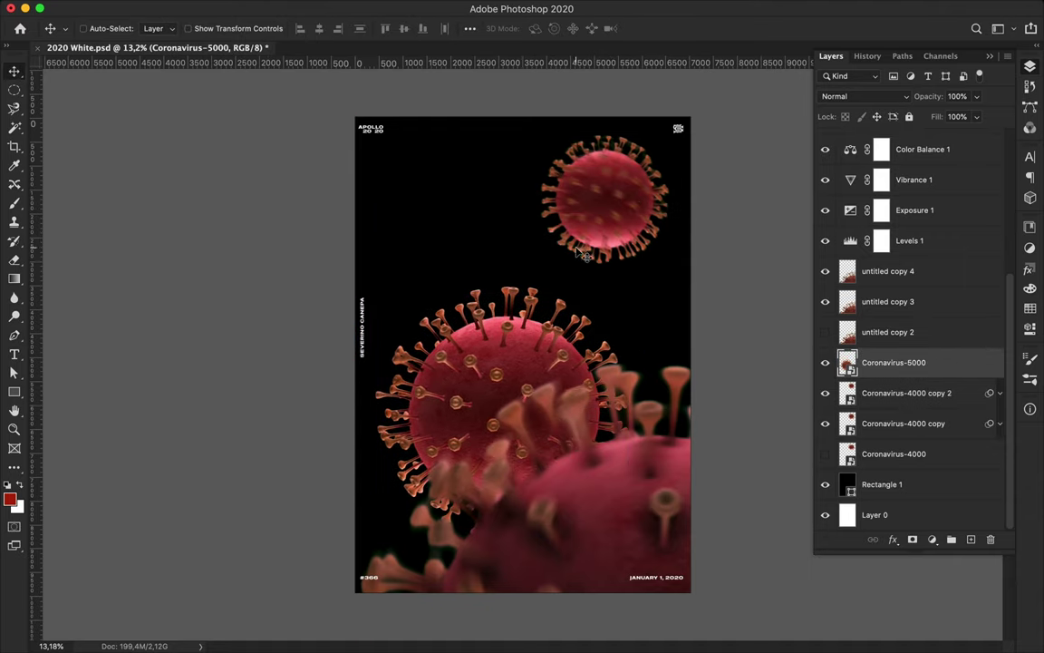
Step: Paste the vertical 状病毒 text, then turn a higher copy into the character 冠
key("ctrl+v")
mouse_move(462, 237)
left_mouse_down()
mouse_move(438, 177)
mouse_move(440, 207)
mouse_move(508, 184)
left_mouse_up()
double_click(456, 206)
key("ctrl+Return")
key("ctrl+t")
key("Return")
Step: Duplicate the 状病毒 text to the right and reduce the copy to 状
left_click(463, 238)
key("ctrl+Return")
mouse_move(462, 239)
left_mouse_down()
mouse_move(497, 263)
mouse_move(525, 239)
left_mouse_up()
left_click(497, 263)
left_click(461, 265)
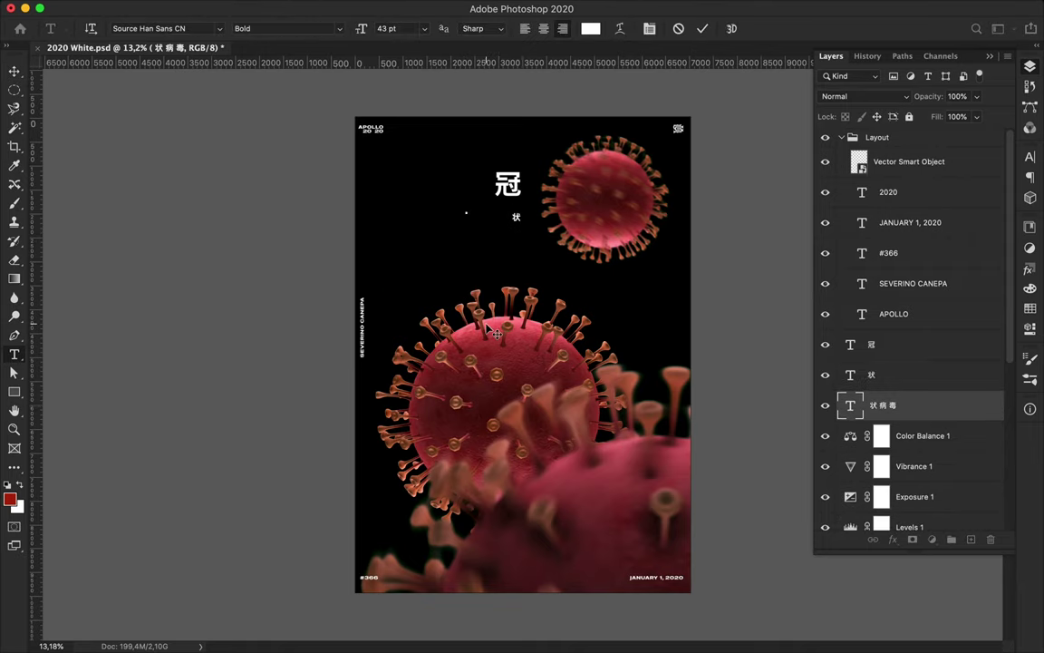
key("ctrl+Return")
Step: Place another text copy toward the right and reduce it to 病
left_click_drag(463, 266, 512, 240)
key("t")
left_click(512, 241)
type("病")
key("ctrl+Return")
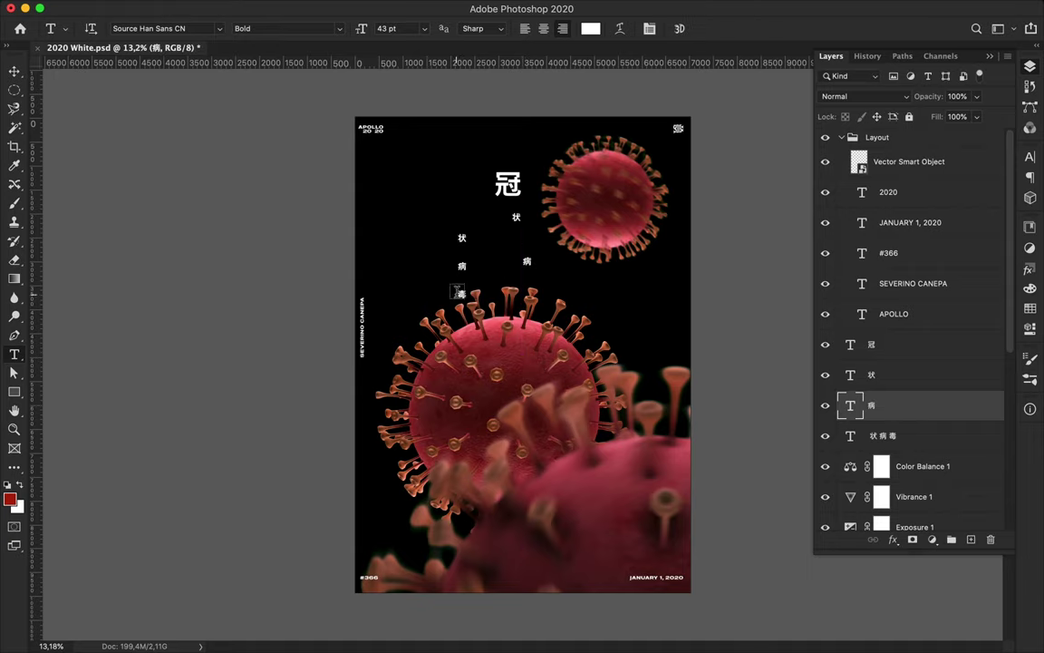
Step: Delete the original vertical text layer, restore it, and edit it down to 毒
left_click(462, 262)
key("Delete")
key("ctrl+z")
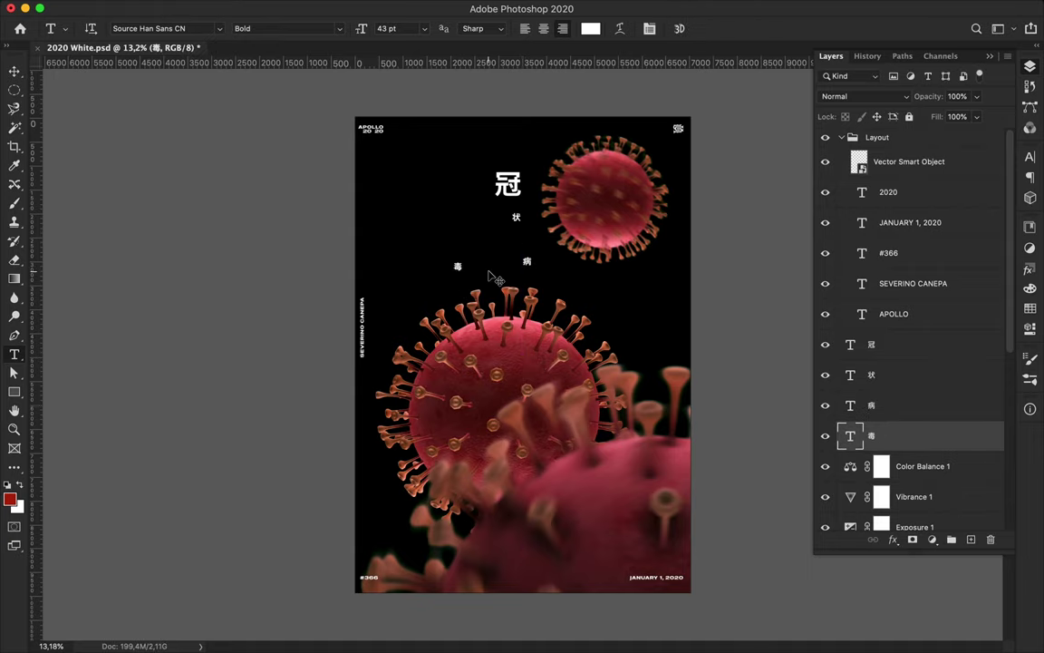
left_click(486, 267)
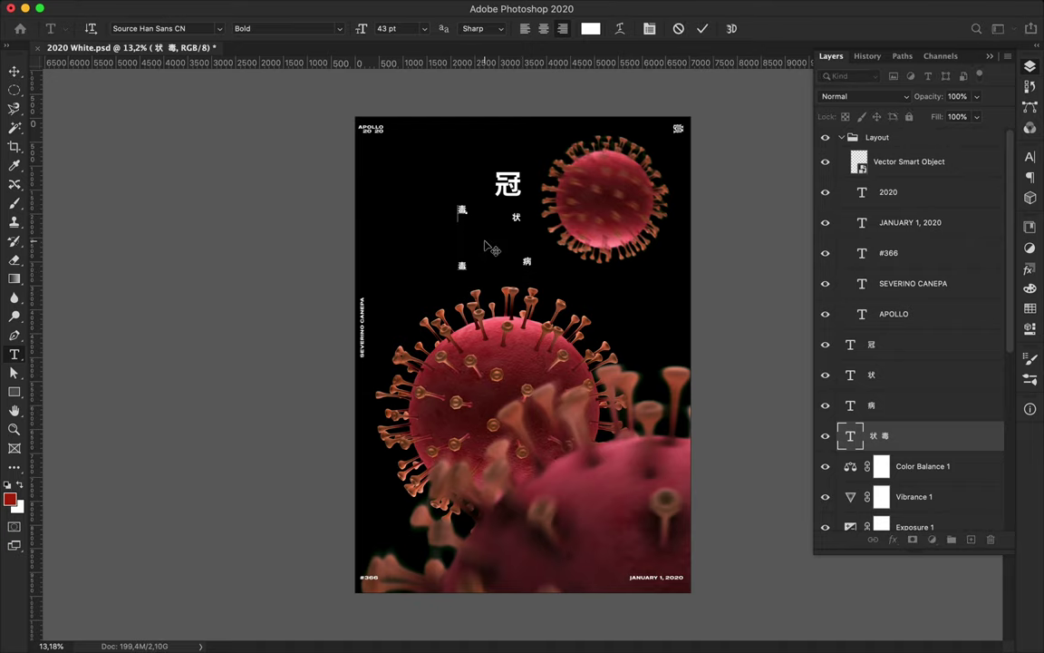
scroll(485, 246, "up", 5)
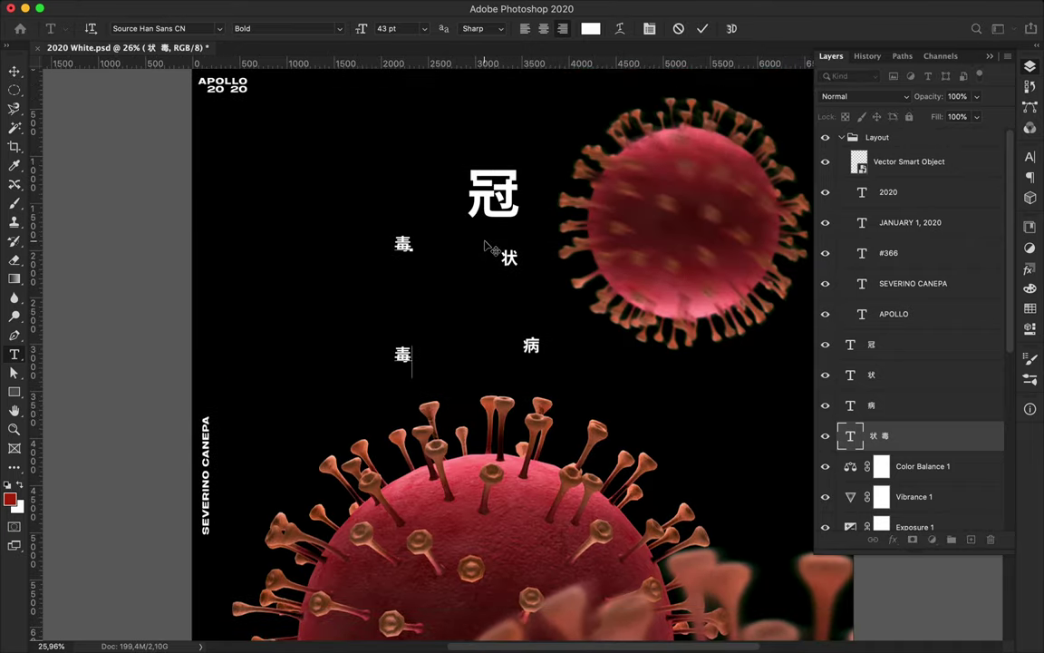
key("ctrl+t")
Step: Enlarge 毒 greatly, move it to the bottom left, and stack it below untitled copy 3
left_click_drag(395, 378, 238, 559)
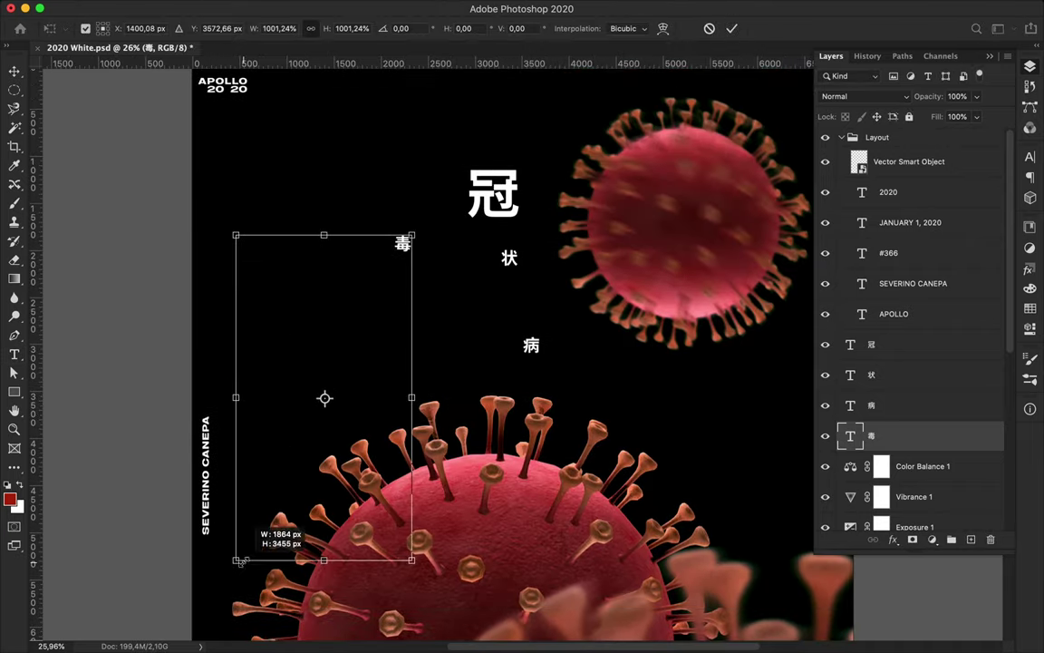
key("Return")
key("v")
scroll(444, 254, "down", 5)
left_click_drag(444, 254, 464, 476)
left_click_drag(906, 145, 905, 474)
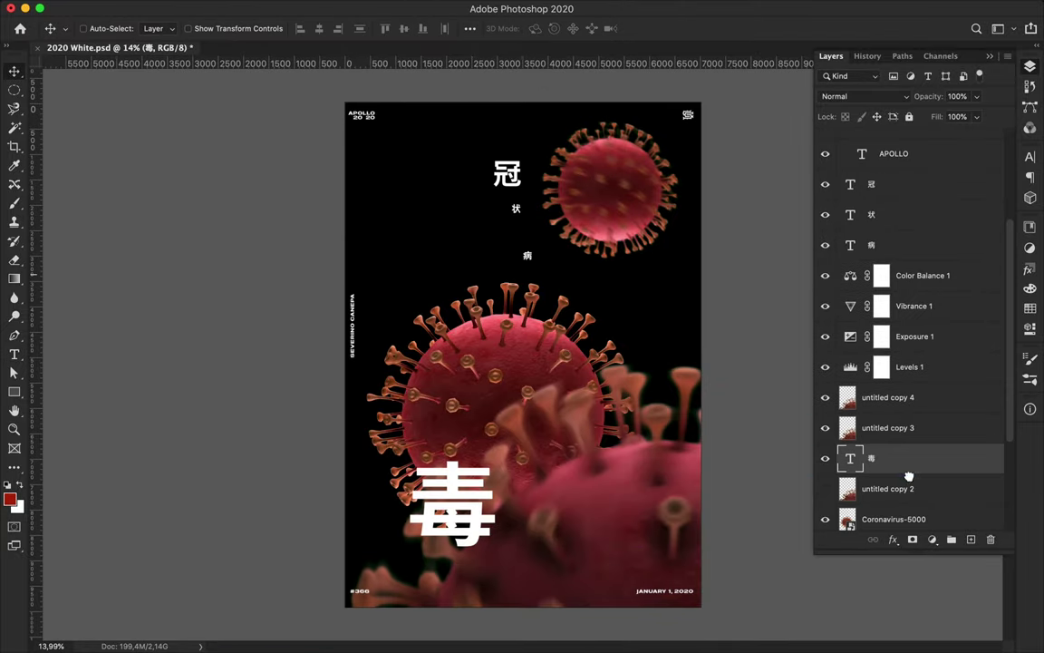
key("ctrl+t")
mouse_move(436, 470)
left_mouse_down()
mouse_move(434, 451)
mouse_move(449, 481)
left_mouse_up()
key("Return")
Step: Enlarge the 病 character and move it down and to the right
left_click(526, 254, "ctrl")
mouse_move(527, 254)
left_mouse_down()
mouse_move(569, 303)
mouse_move(629, 407)
left_mouse_up()
key("ctrl+t")
key("Return")
Step: Enlarge 毒 further toward the left and shift it slightly up and right
left_click(444, 471, "ctrl")
key("ctrl+t")
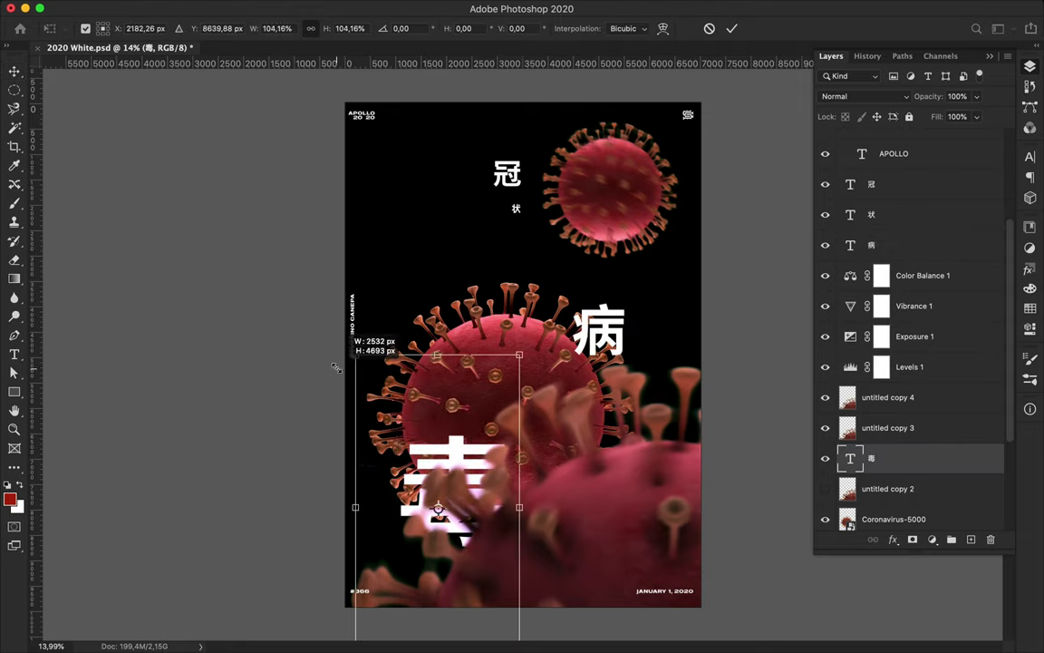
left_click_drag(401, 437, 356, 421)
key("Return")
left_click_drag(439, 467, 444, 439)
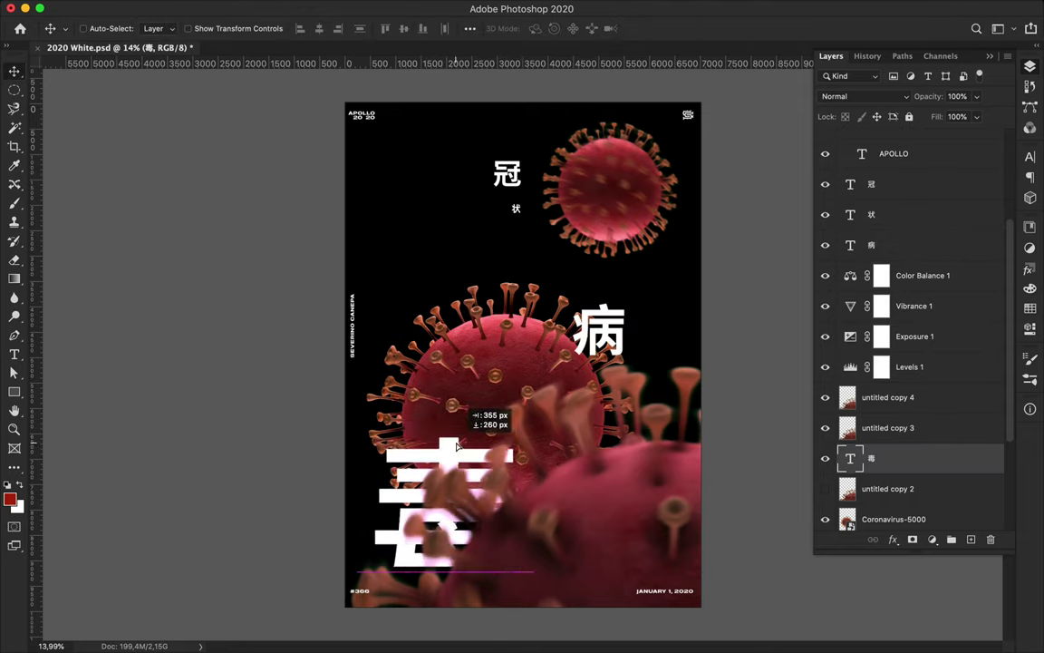
Step: Enlarge 病 further and move its layer below untitled copy 3
left_click(619, 335, "ctrl")
key("ctrl+t")
mouse_move(629, 355)
left_mouse_down()
mouse_move(676, 426)
mouse_move(598, 358)
left_mouse_up()
key("Return")
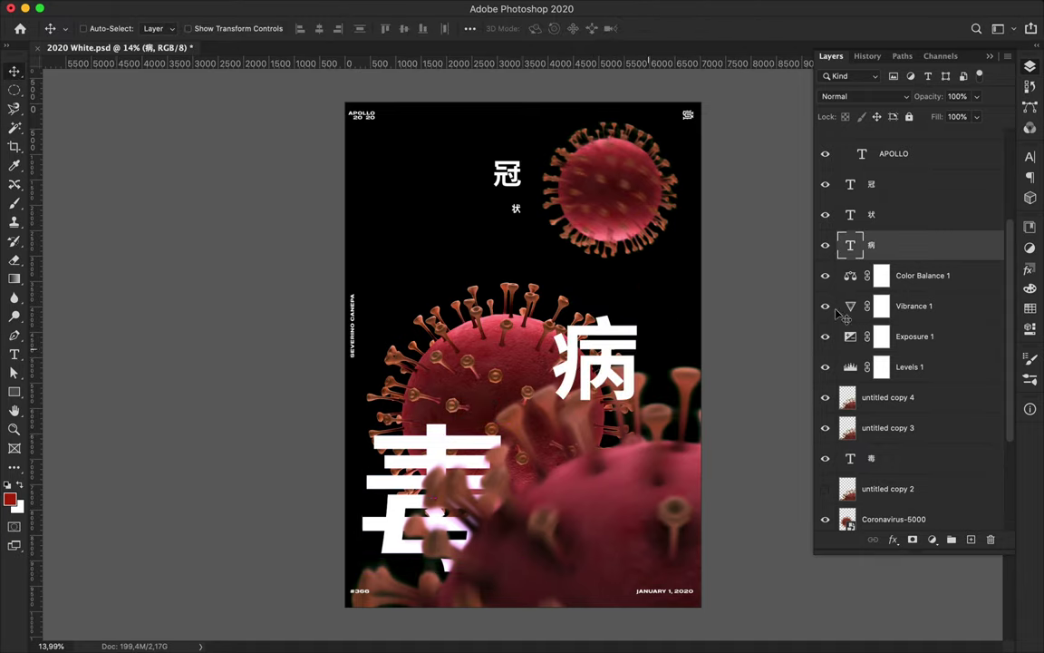
left_click_drag(838, 313, 848, 442)
Step: Resize 状, then place its layer below untitled copy 3 and under Coronavirus-5000
left_click(513, 210, "ctrl")
key("ctrl+t")
mouse_move(521, 225)
left_mouse_down()
mouse_move(575, 373)
mouse_move(475, 307)
left_mouse_up()
key("Return")
key("ctrl+t")
mouse_move(465, 235)
left_mouse_down()
mouse_move(469, 328)
mouse_move(462, 297)
left_mouse_up()
key("Return")
mouse_move(893, 215)
left_mouse_down()
mouse_move(906, 446)
mouse_move(902, 381)
left_mouse_up()
mouse_move(542, 184)
left_mouse_down()
mouse_move(510, 209)
mouse_move(566, 275)
left_mouse_up()
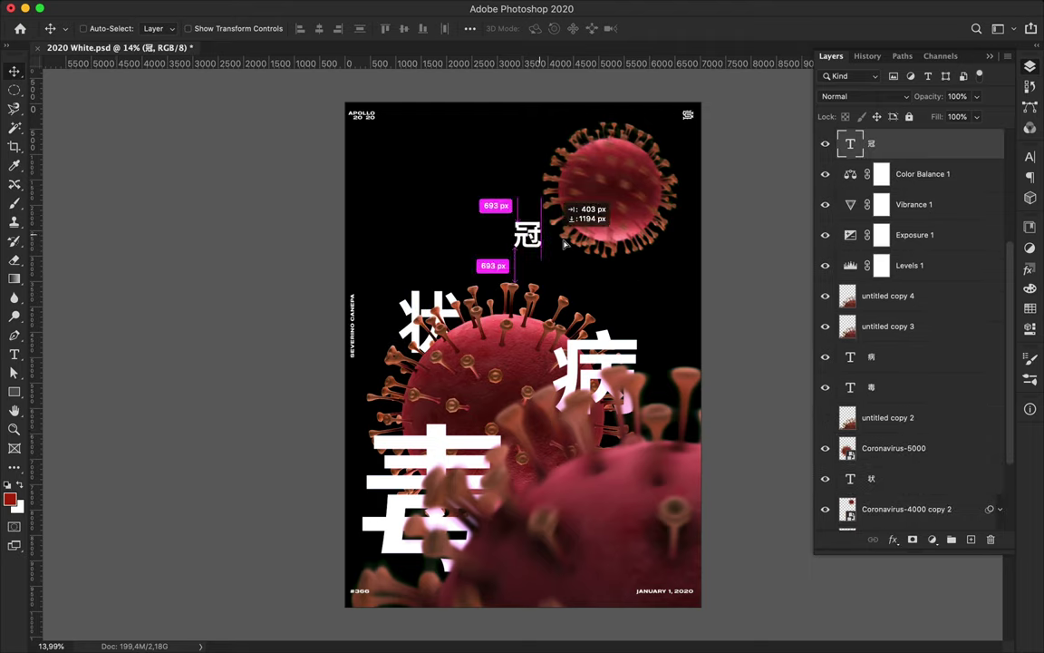
Step: Move the 冠 layer below the Coronavirus-4000 virus layer
left_click_drag(894, 147, 888, 453)
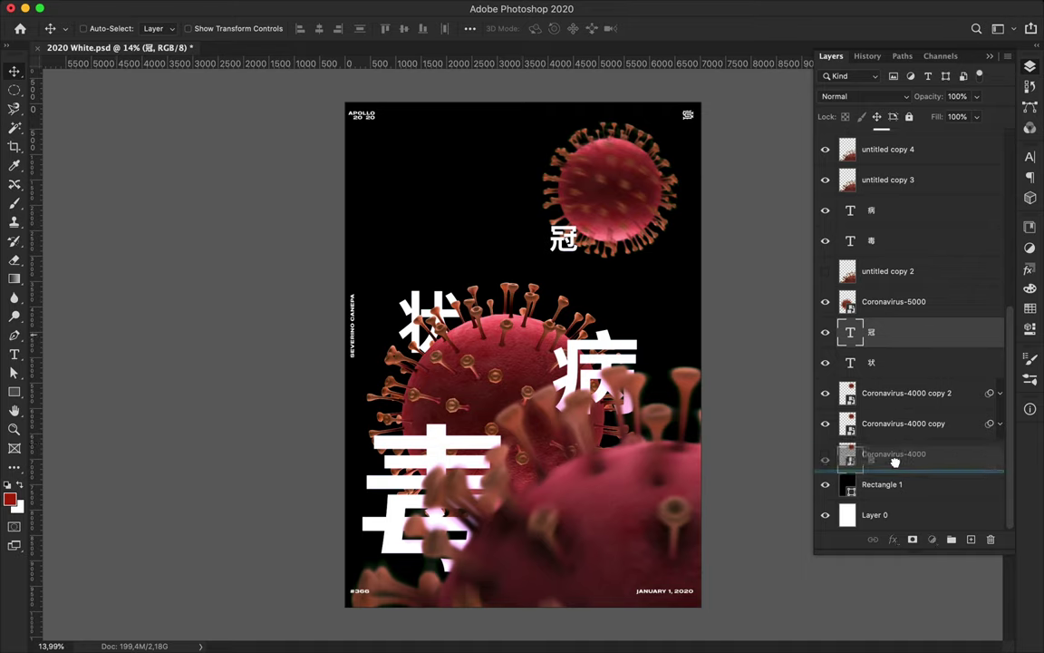
scroll(544, 236, "up", 3)
scroll(576, 331, "down", 3)
left_click(350, 333)
Step: Duplicate 毒, convert the copy to a smart object, and apply a 28.9 Gaussian Blur
key("ctrl+j")
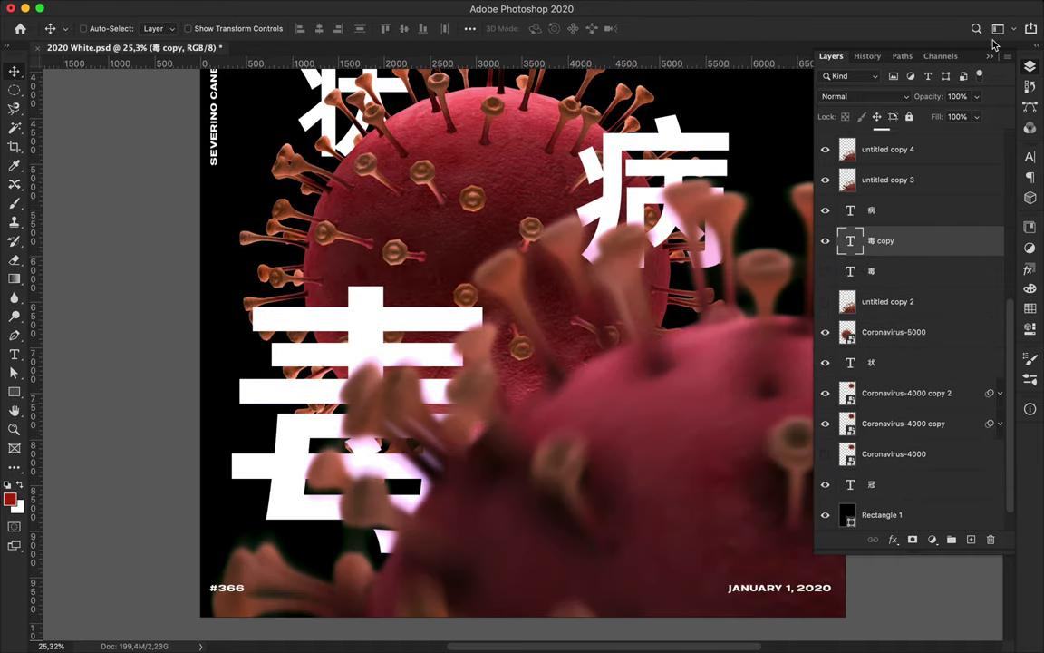
left_click(181, 7)
mouse_move(371, 7)
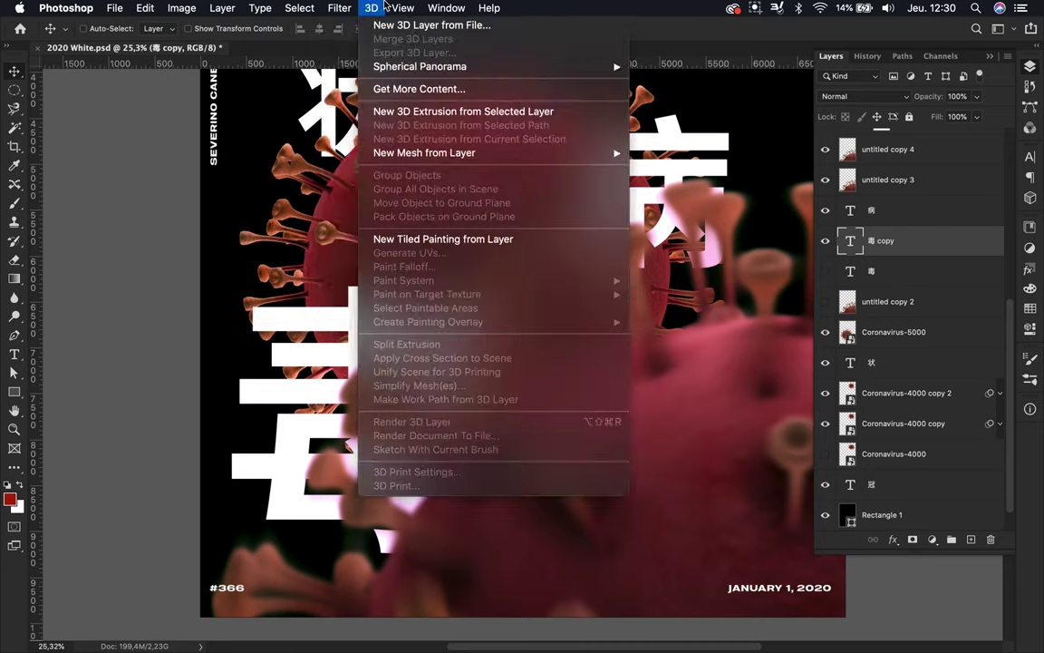
left_click(598, 235)
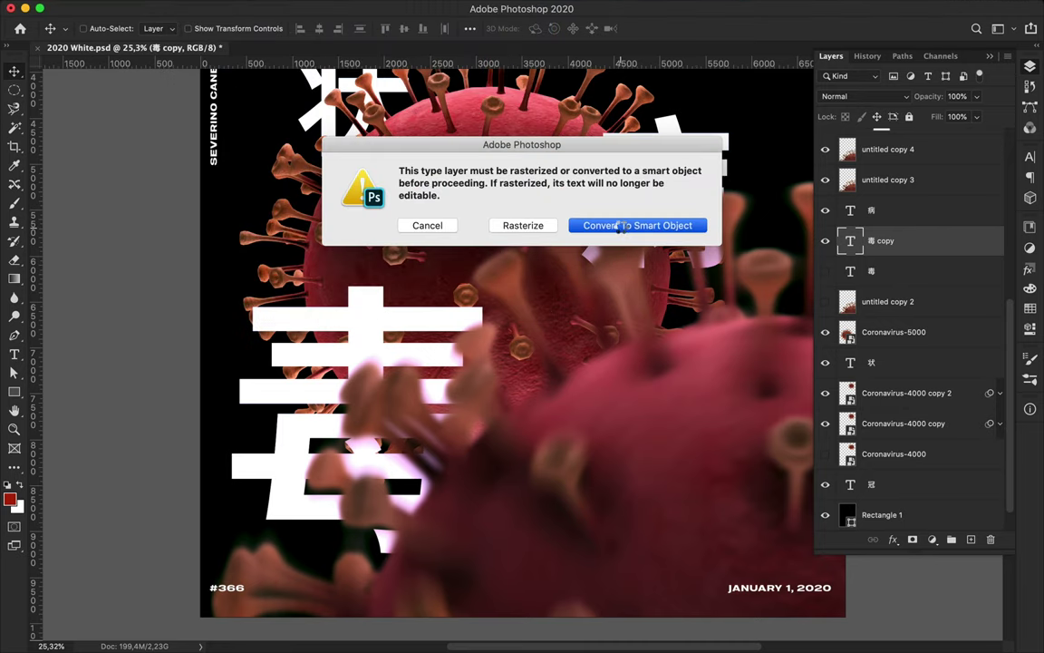
left_click(622, 226)
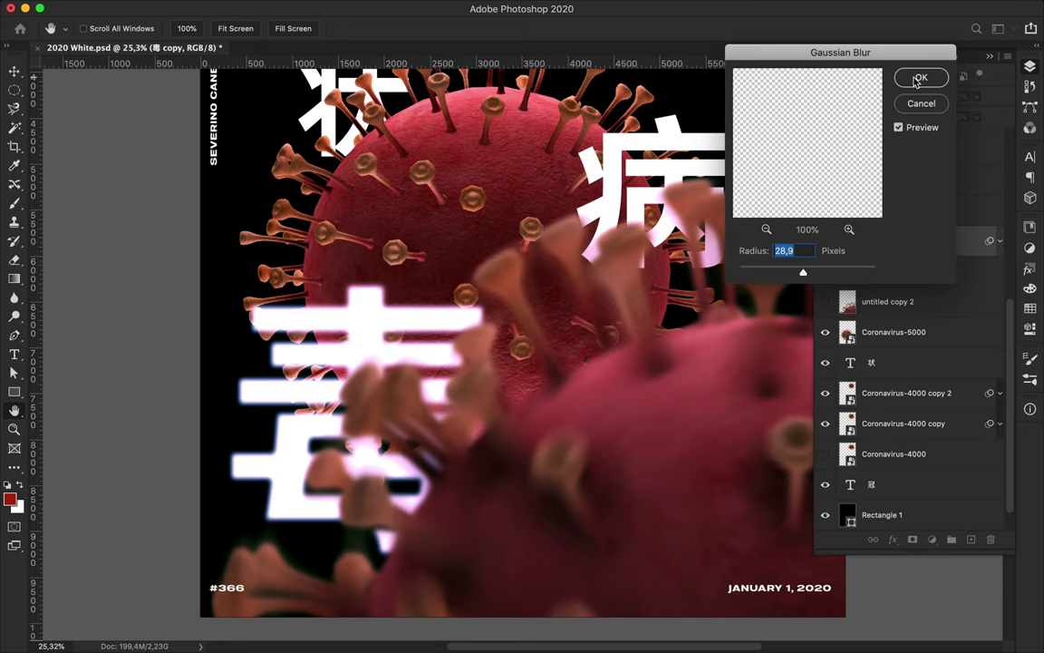
left_click(915, 77)
left_click(339, 7)
Step: Apply a Spin radial blur to the 毒 copy and reopen the Radial Blur settings
left_click(603, 276)
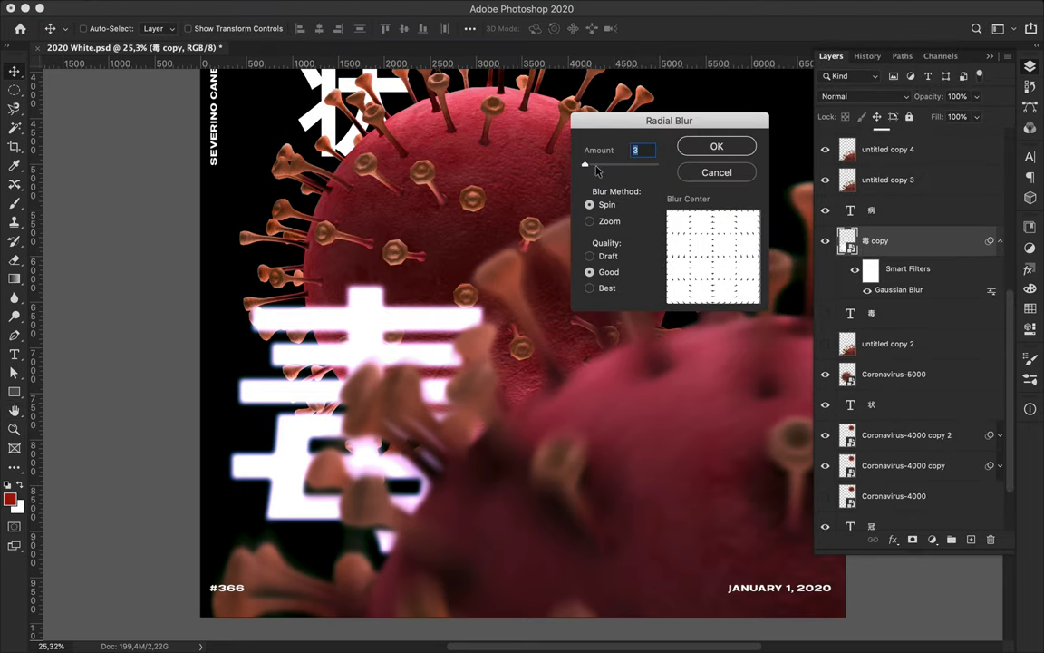
left_click(719, 146)
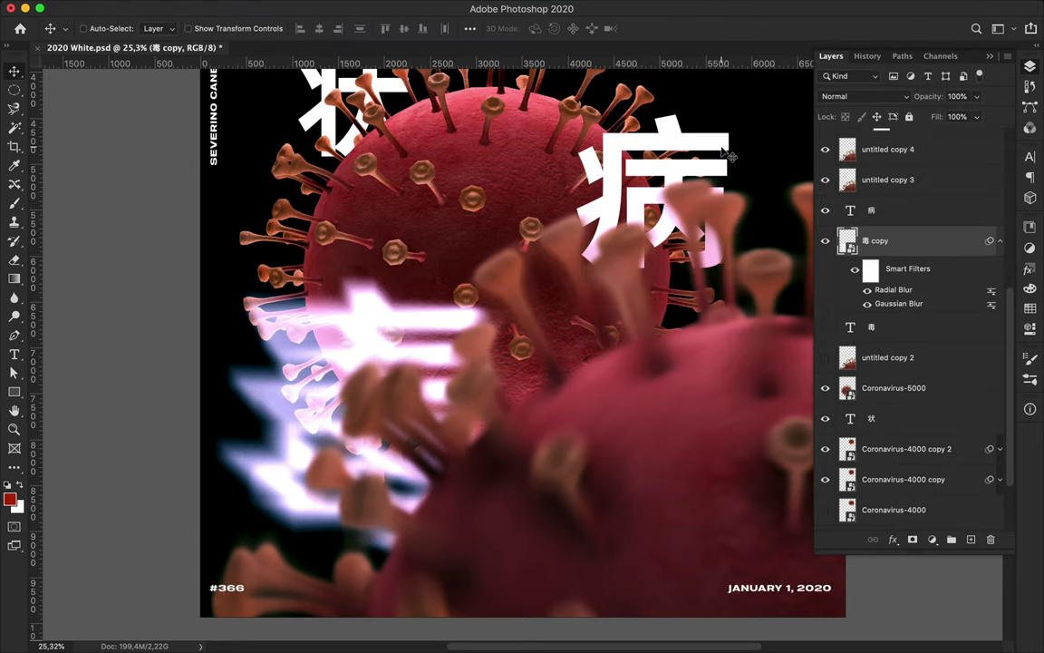
left_click(339, 7)
left_click(590, 276)
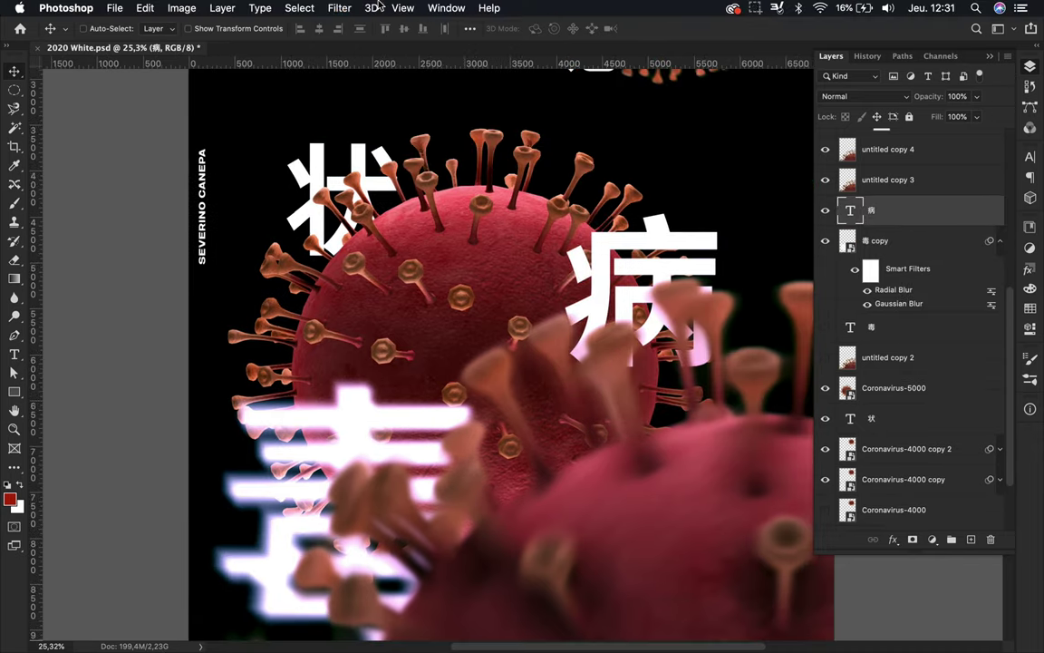
Step: Confirm the radial blur, then give 病 smart-object Gaussian and radial blurs
left_click(339, 7)
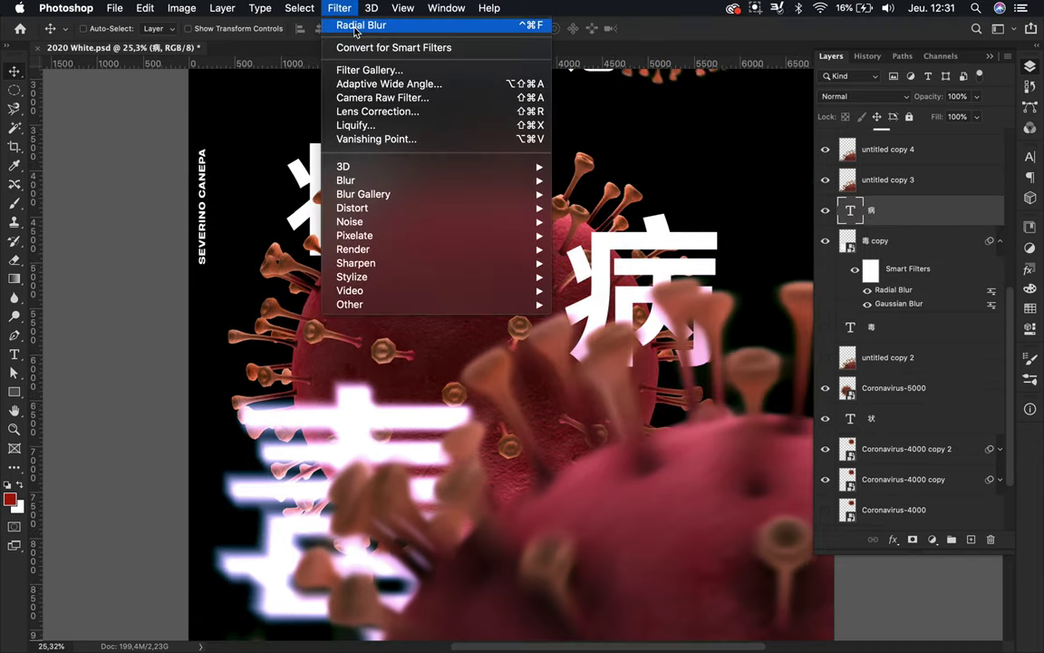
left_click(635, 263)
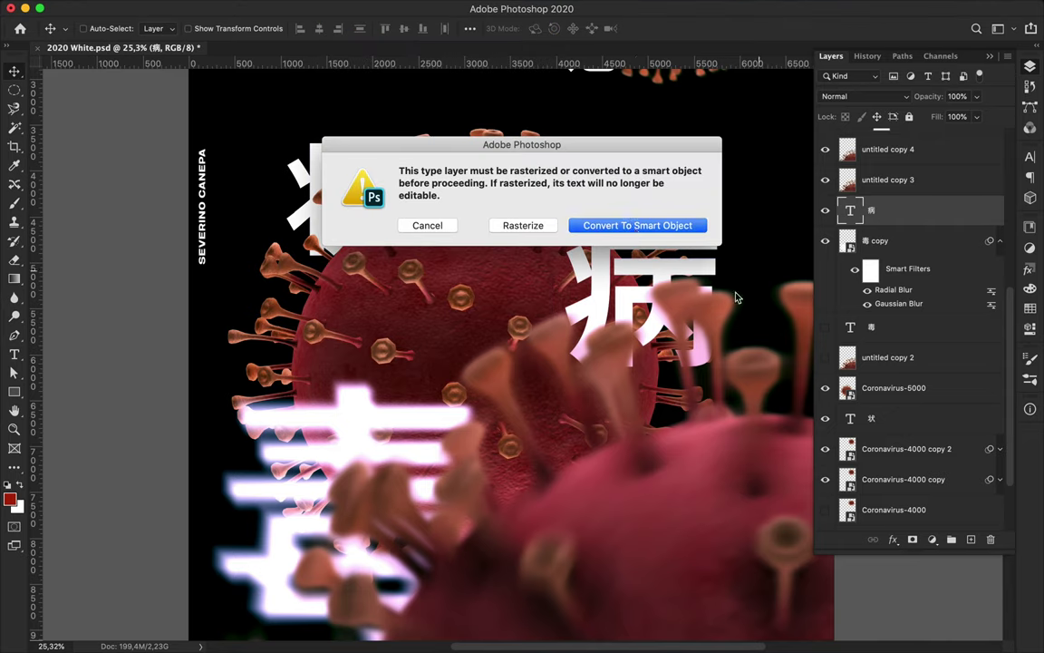
left_click(635, 225)
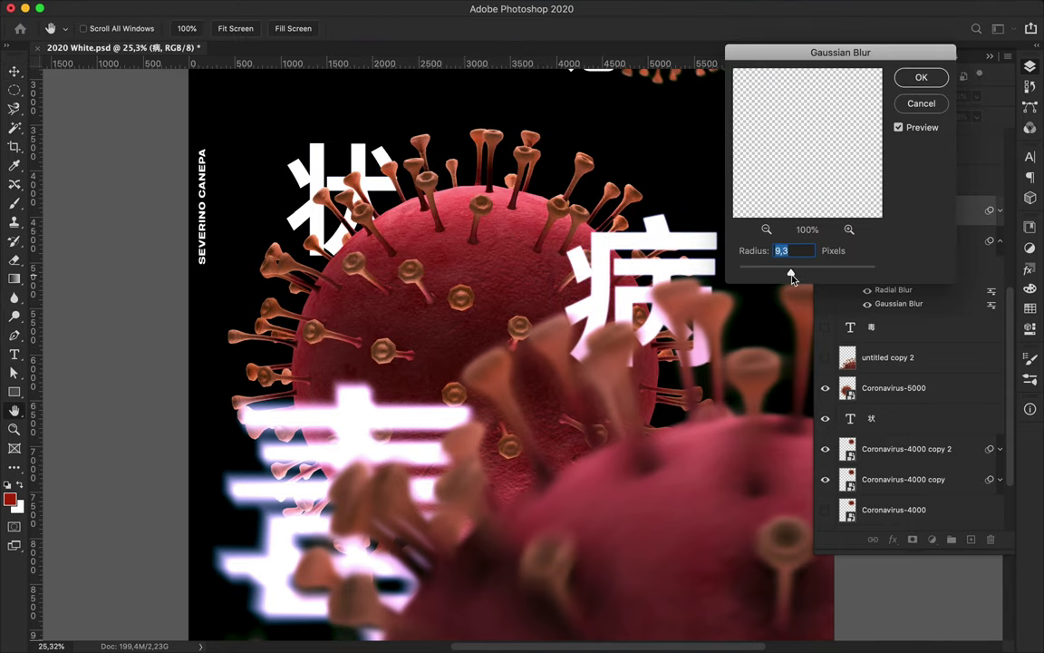
key("Return")
left_click(339, 7)
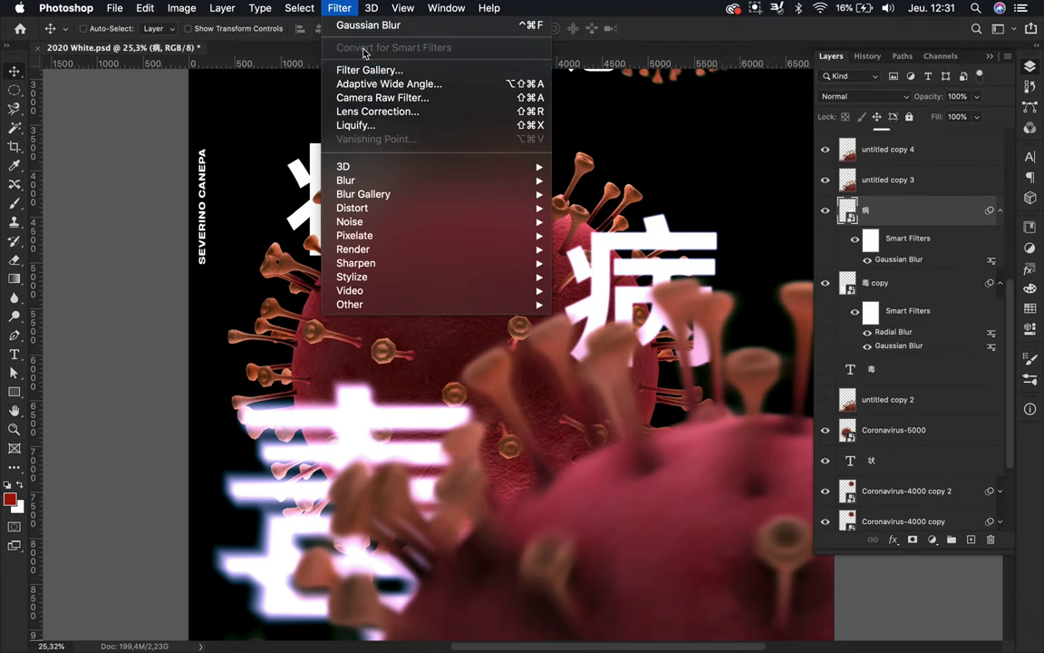
left_click(609, 274)
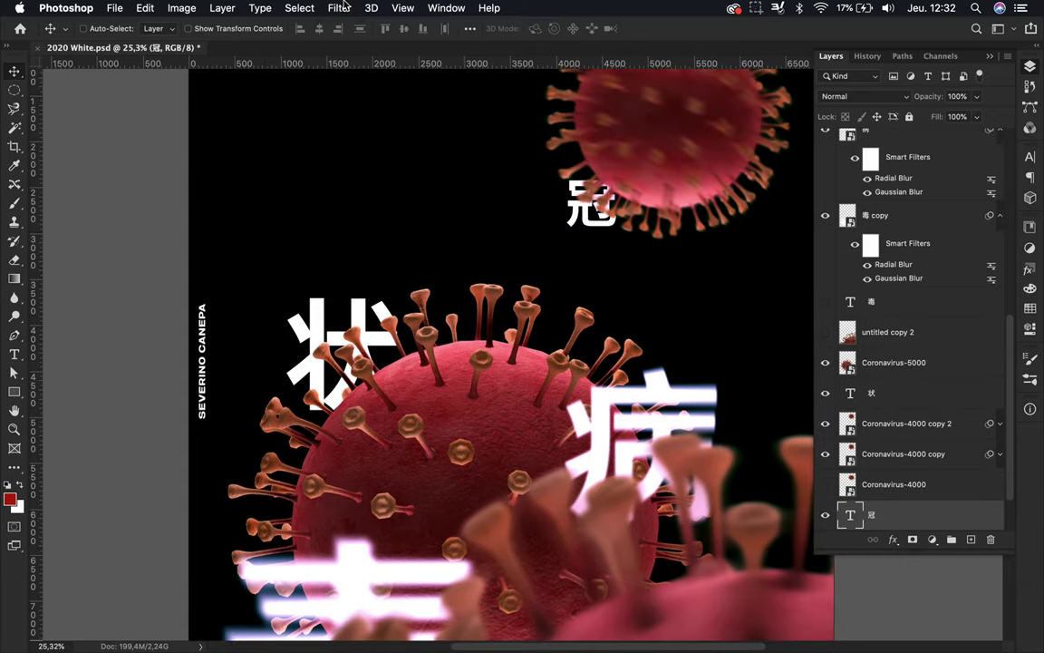
Step: Convert 冠 to a smart object with a Gaussian Blur and a Spin radial blur
left_click(343, 7)
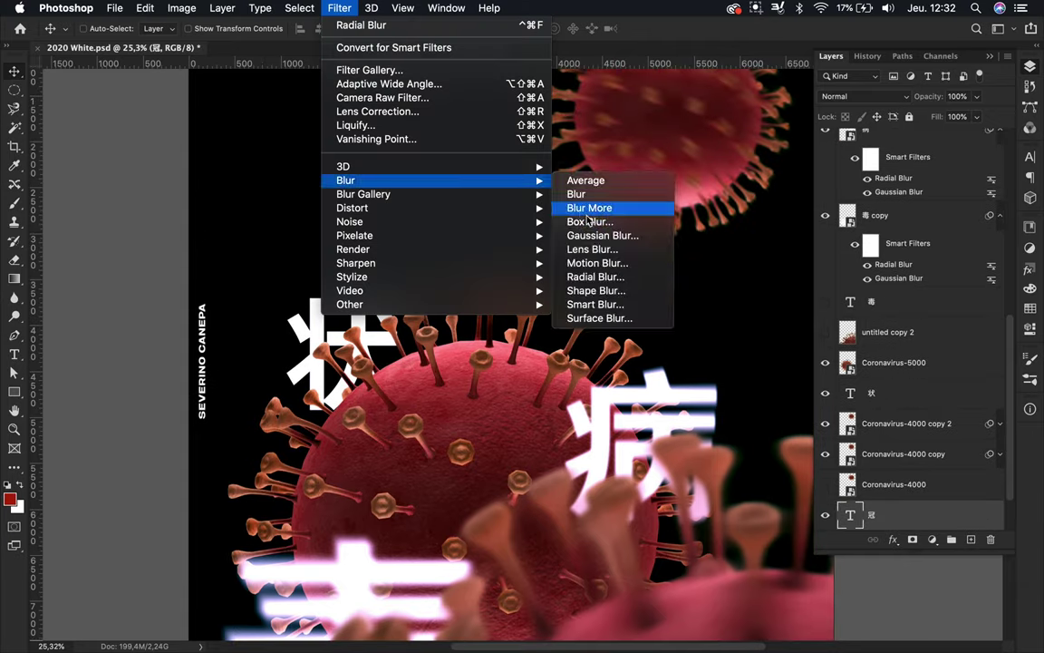
left_click(612, 205)
left_click(633, 225)
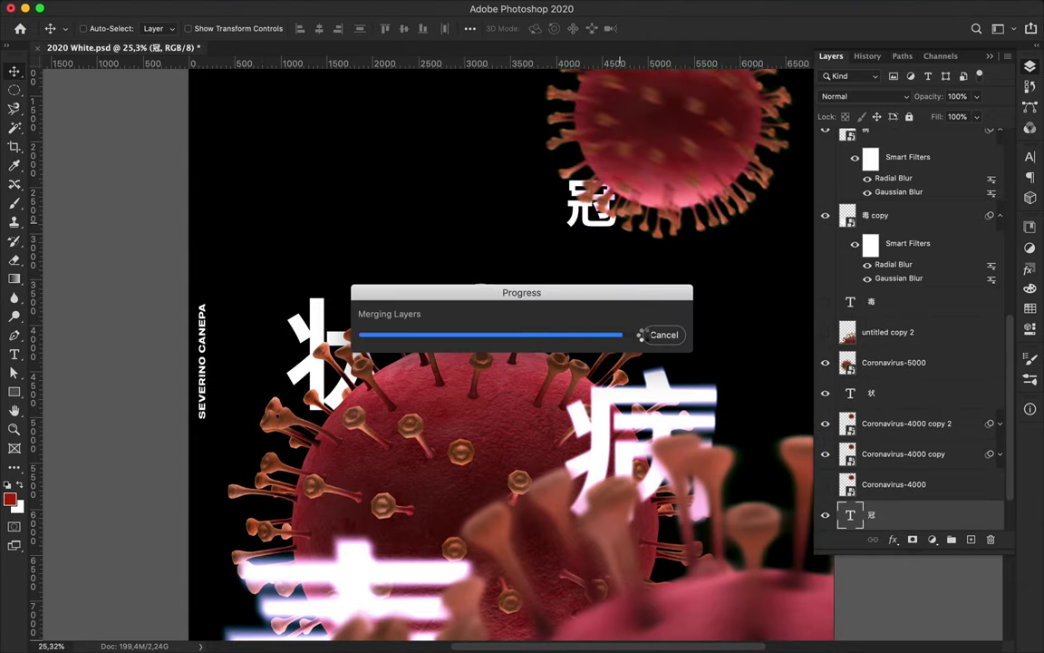
left_click(942, 76)
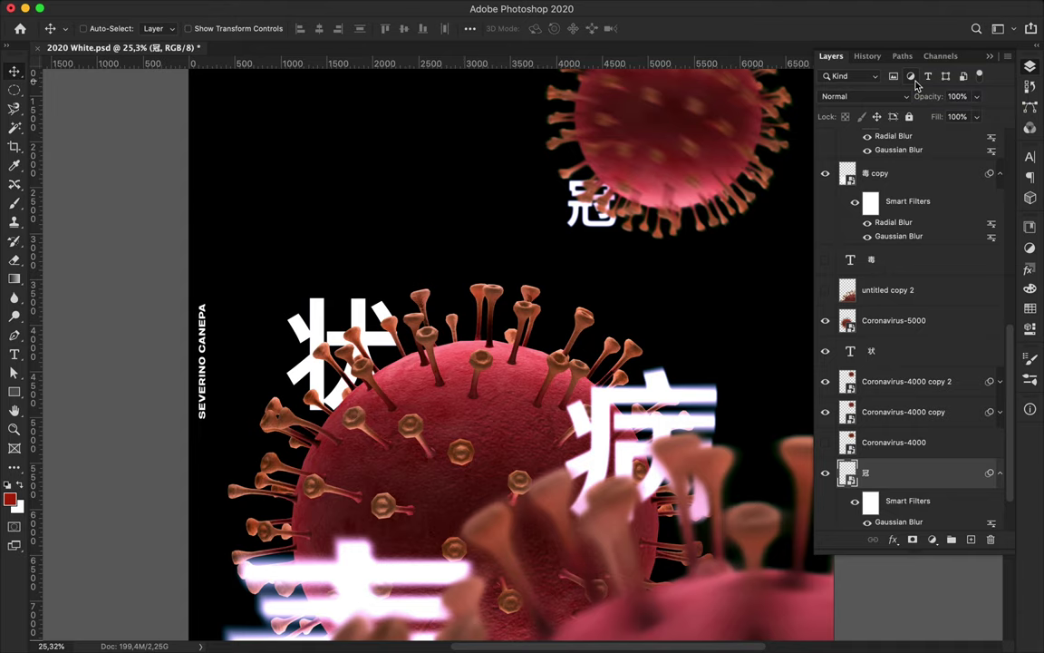
left_click(403, 7)
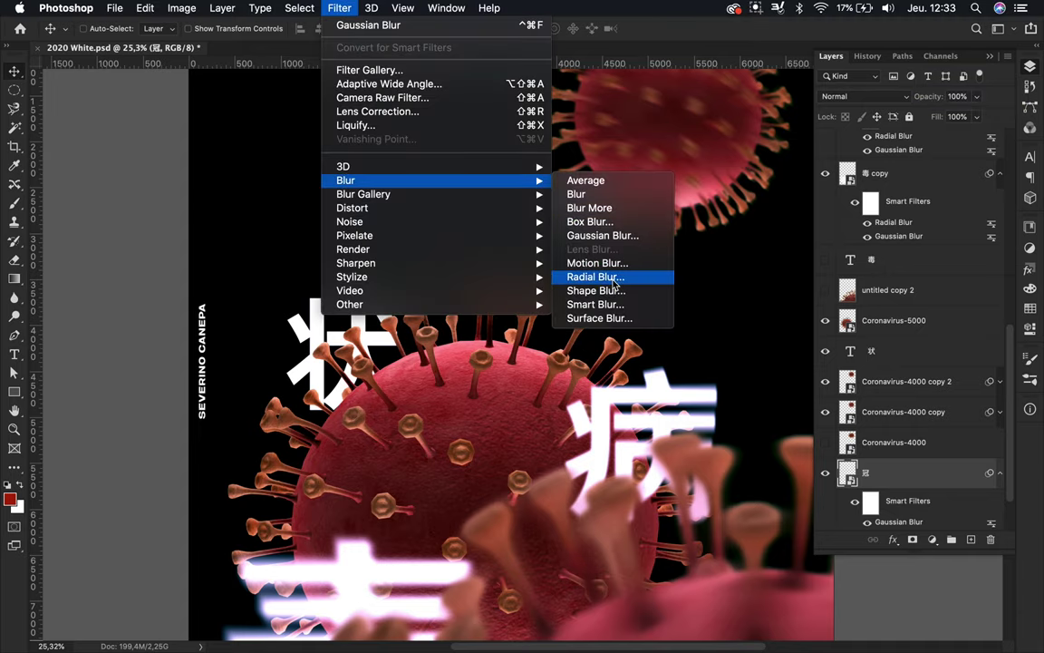
left_click(614, 281)
left_click(715, 145)
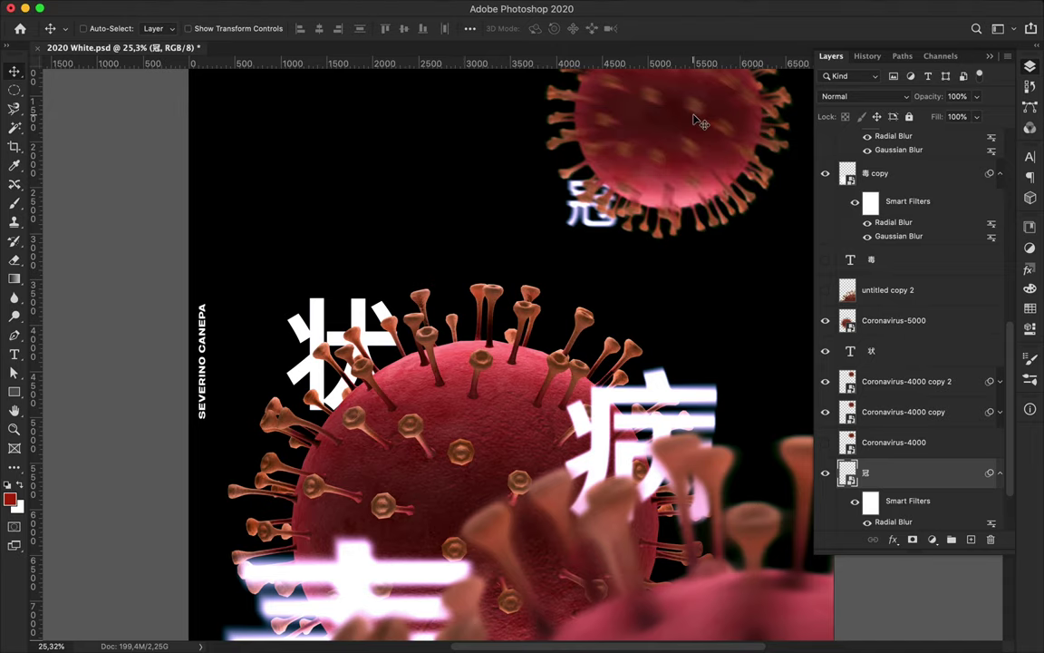
Step: Reposition 病, shift Coronavirus-5000 left, and nudge the top-right virus
scroll(529, 354, "down", 3)
left_click_drag(544, 367, 595, 388)
left_click_drag(497, 444, 473, 296)
scroll(480, 381, "down", 3)
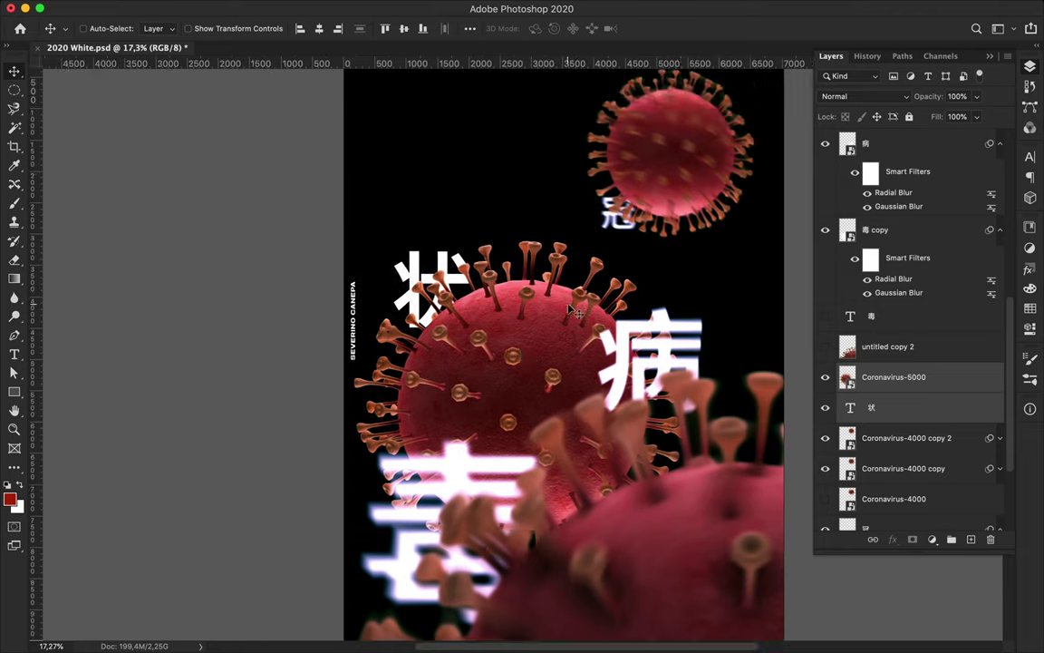
left_click_drag(675, 168, 684, 177)
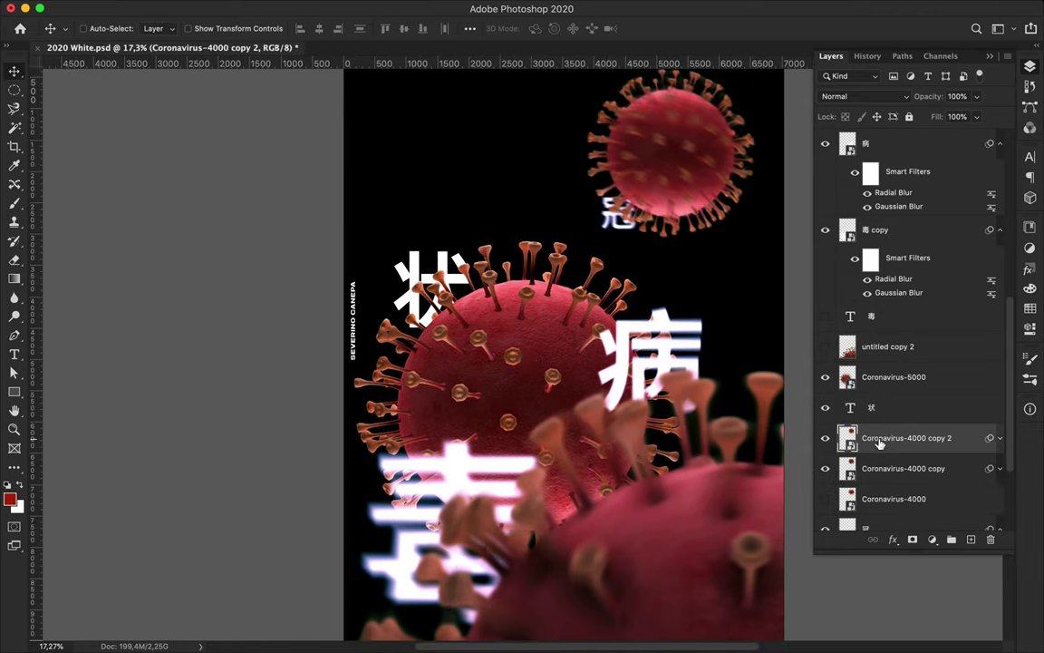
scroll(893, 437, "down", 2)
left_click_drag(886, 458, 887, 430)
left_click_drag(675, 172, 617, 177)
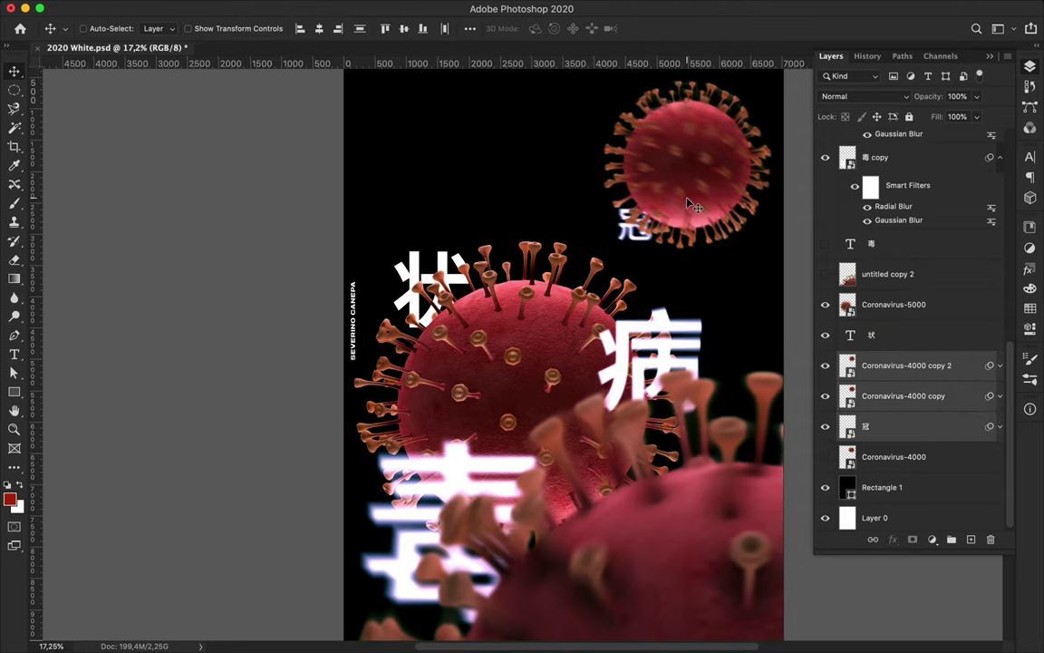
scroll(686, 260, "up", 3)
scroll(685, 260, "down", 3)
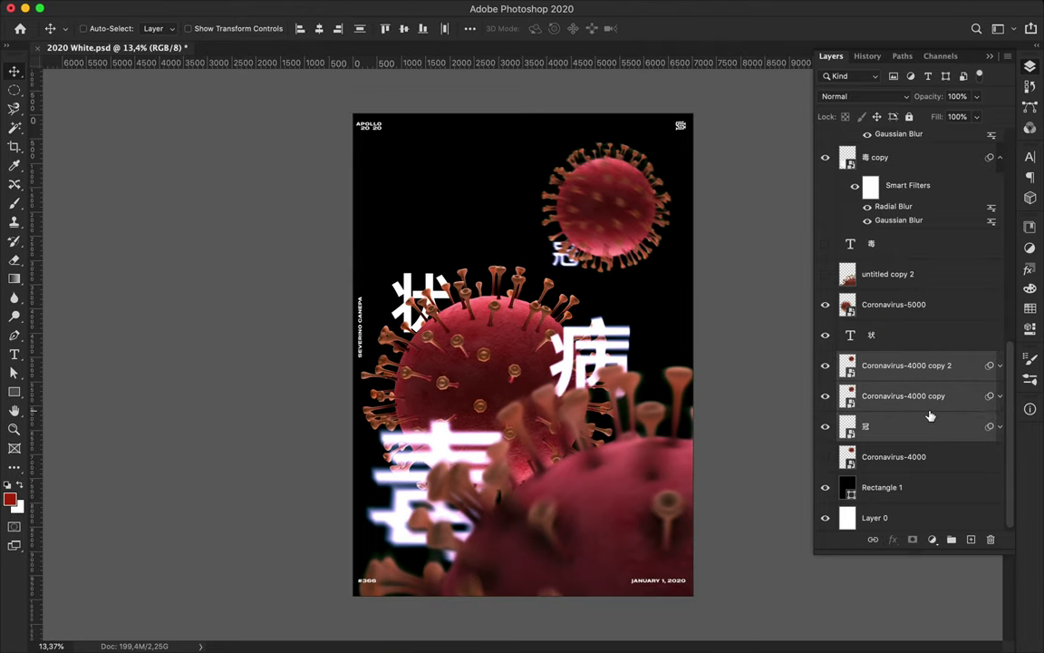
left_click(881, 487)
Step: Sample a salmon tone from the virus and draw a rectangle covering the whole poster
left_click(971, 539)
key("i")
left_click(446, 350)
mouse_move(435, 316)
left_mouse_down()
mouse_move(487, 347)
mouse_move(465, 344)
left_mouse_up()
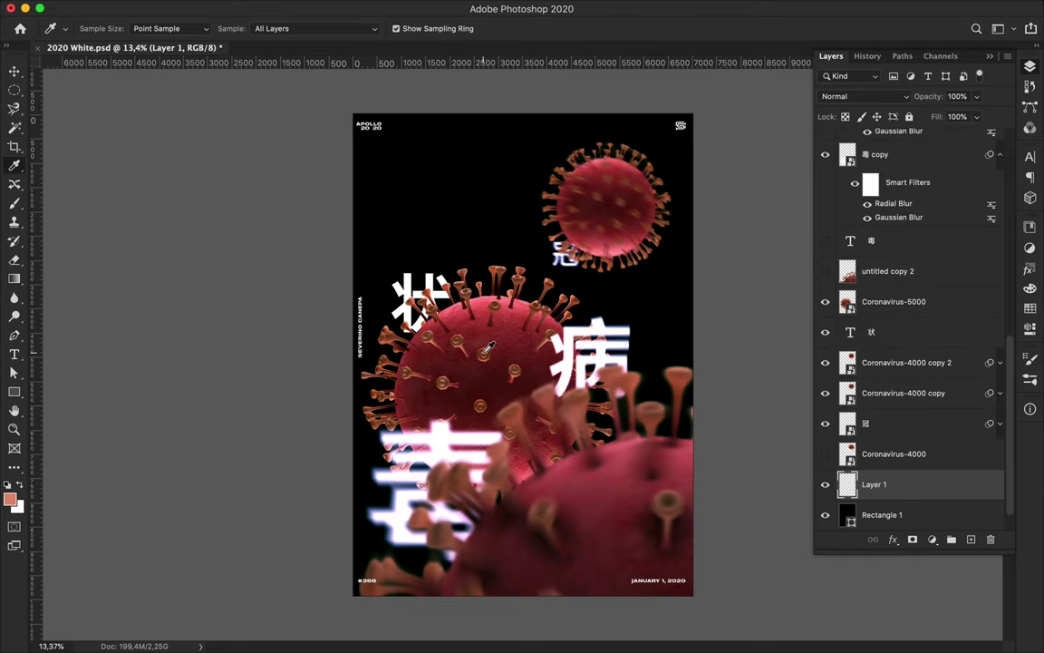
key("u")
left_click_drag(353, 113, 695, 600)
Step: Give the rectangle a gradient fill with a salmon #e2916f left stop
left_click(160, 28)
left_click(127, 57)
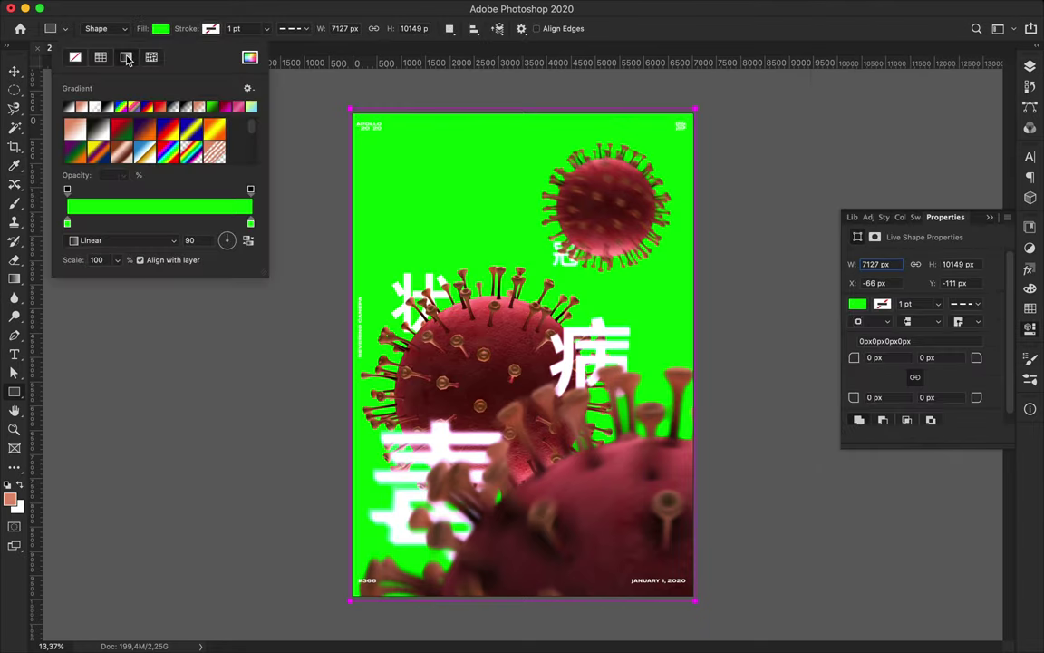
double_click(68, 224)
left_click(916, 217)
left_click(853, 236)
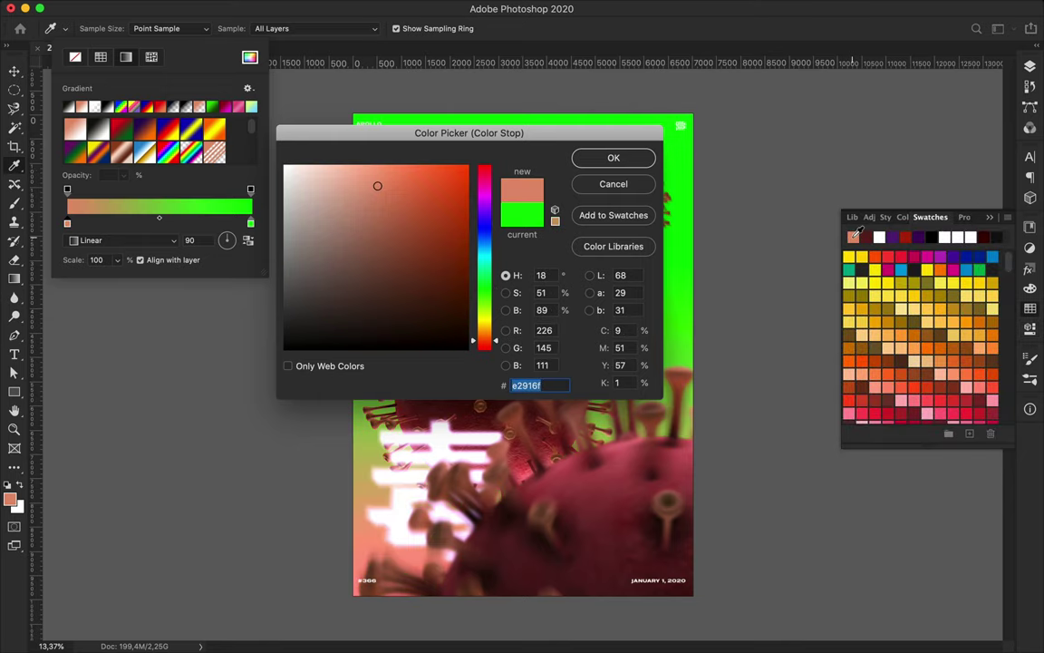
key("Return")
Step: Set the gradient's right colour stop to dark red and preview blend modes
double_click(250, 222)
left_click(905, 237)
key("Return")
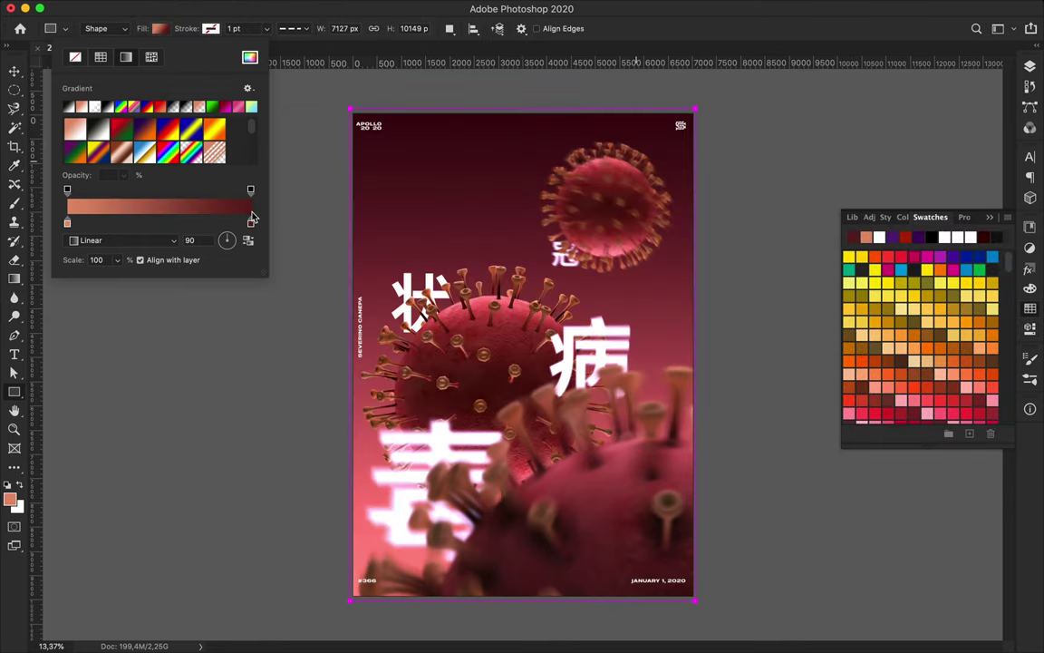
key("v")
key("F7")
left_click(852, 96)
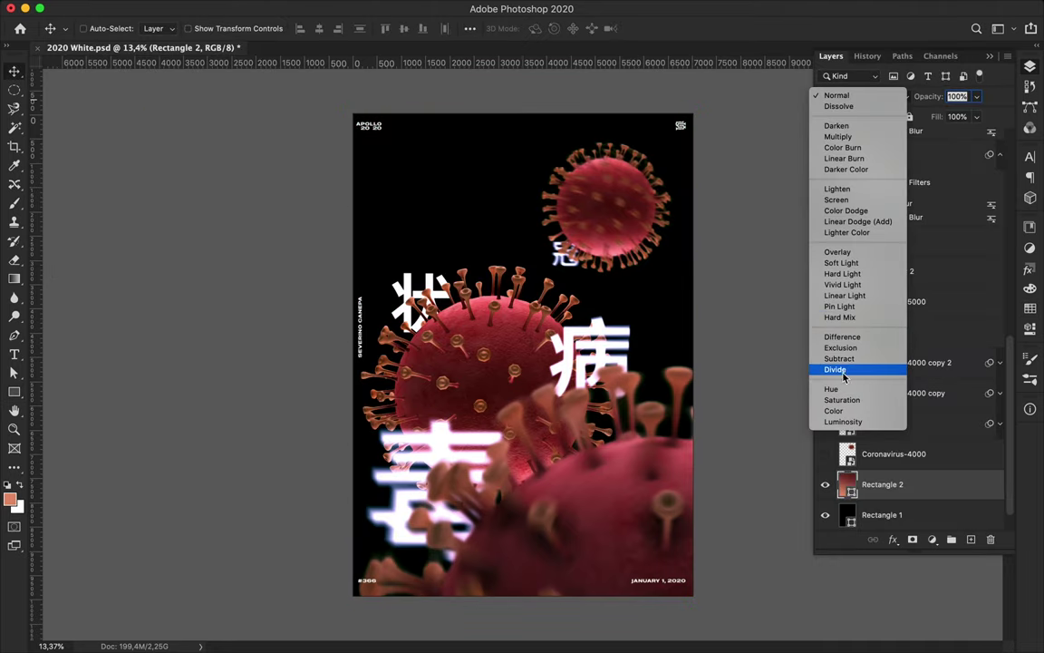
Step: Fill the bottom Rectangle 1 with white
left_click(904, 513)
key("a")
left_click(210, 28)
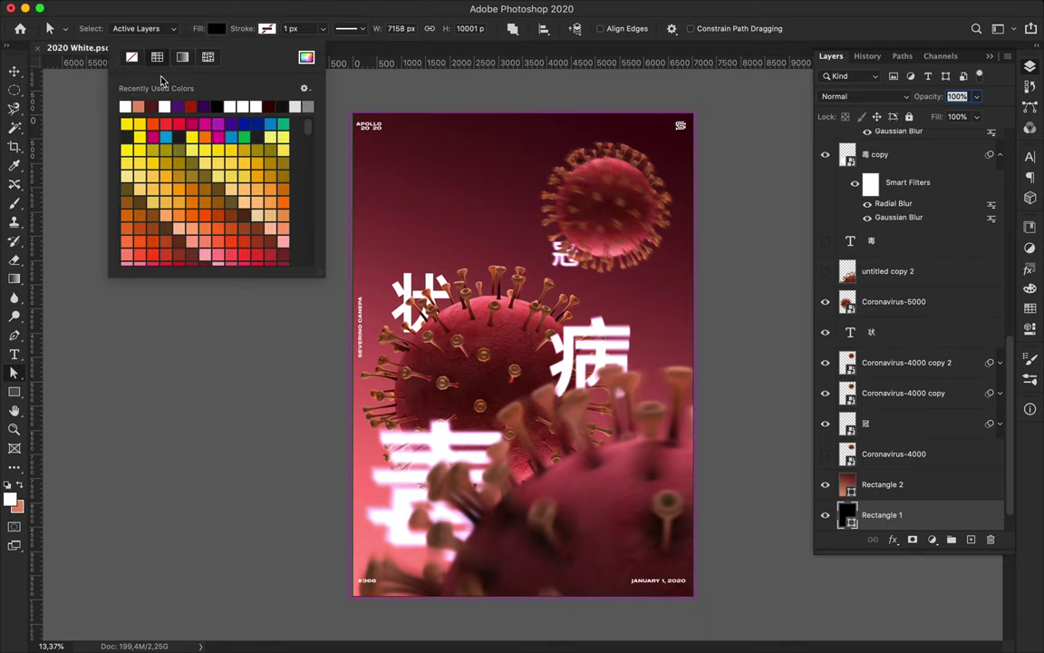
left_click(116, 91)
key("v")
Step: Add a Hue/Saturation adjustment above Rectangle 2: hue -28, lightness -21, saturation +100
left_click(884, 484)
left_click(970, 540)
left_click(931, 539)
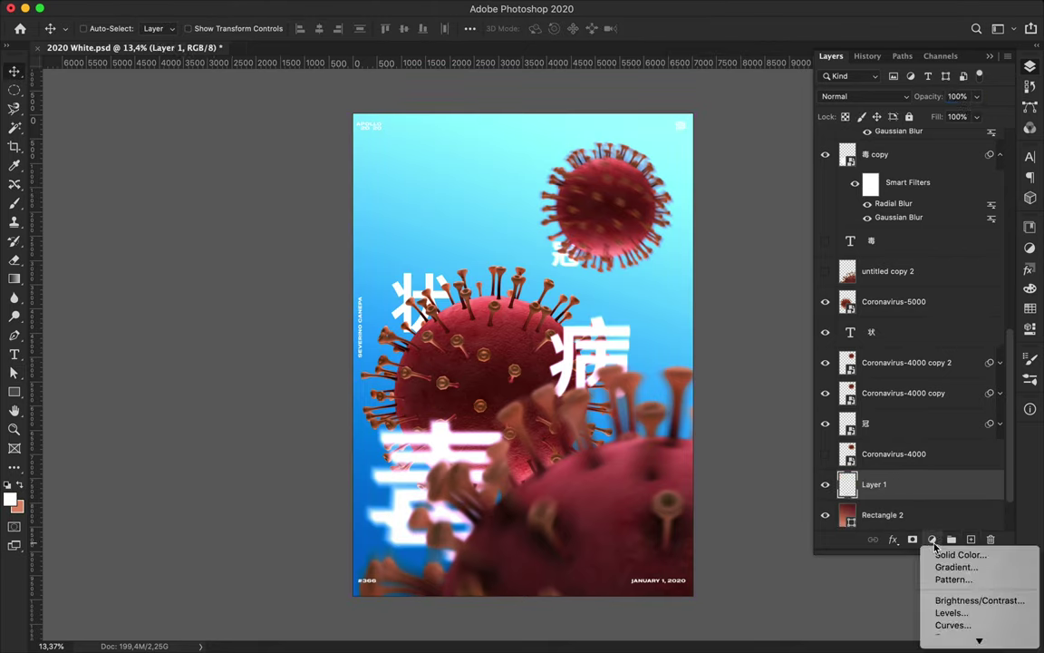
key("ctrl+z")
left_click(932, 539)
left_click_drag(920, 315, 862, 348)
mouse_move(922, 372)
left_mouse_down()
mouse_move(892, 372)
mouse_move(963, 373)
mouse_move(943, 374)
left_mouse_up()
mouse_move(852, 344)
left_mouse_down()
mouse_move(988, 344)
mouse_move(852, 354)
mouse_move(1012, 356)
left_mouse_up()
left_click(1030, 66)
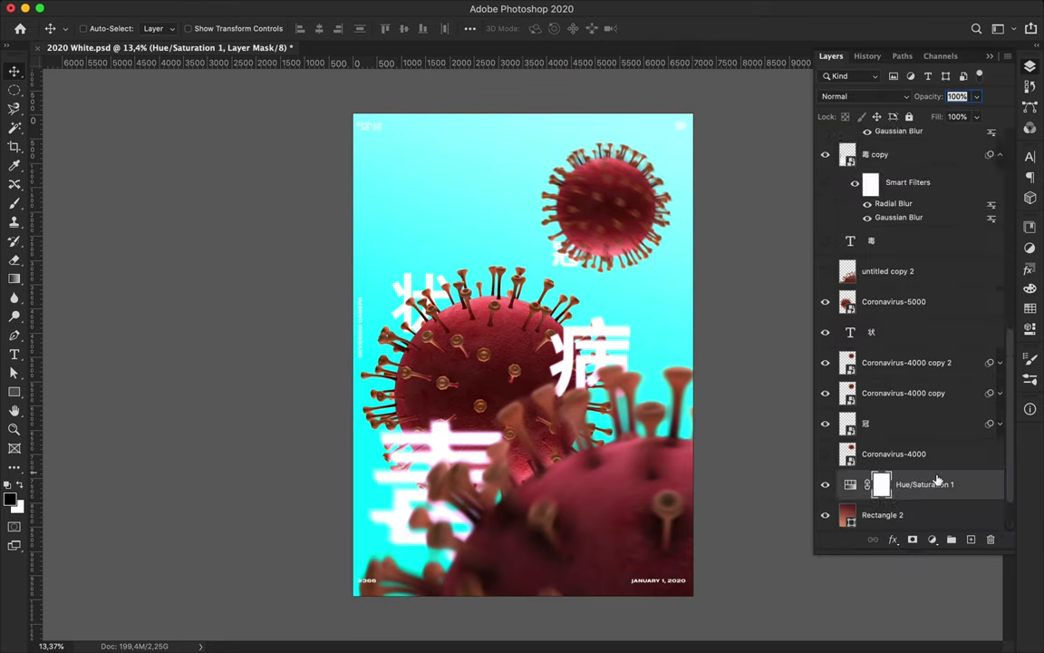
Step: Duplicate the background rectangle and fill the copy with black
key("ctrl+j")
key("a")
left_click(216, 28)
left_click(125, 106)
Step: Fill Rectangle 1 copy with a sampled dark red and set it to Pin Light
key("Escape")
key("i")
left_click(600, 469)
key("a")
left_click(215, 28)
key("Escape")
key("v")
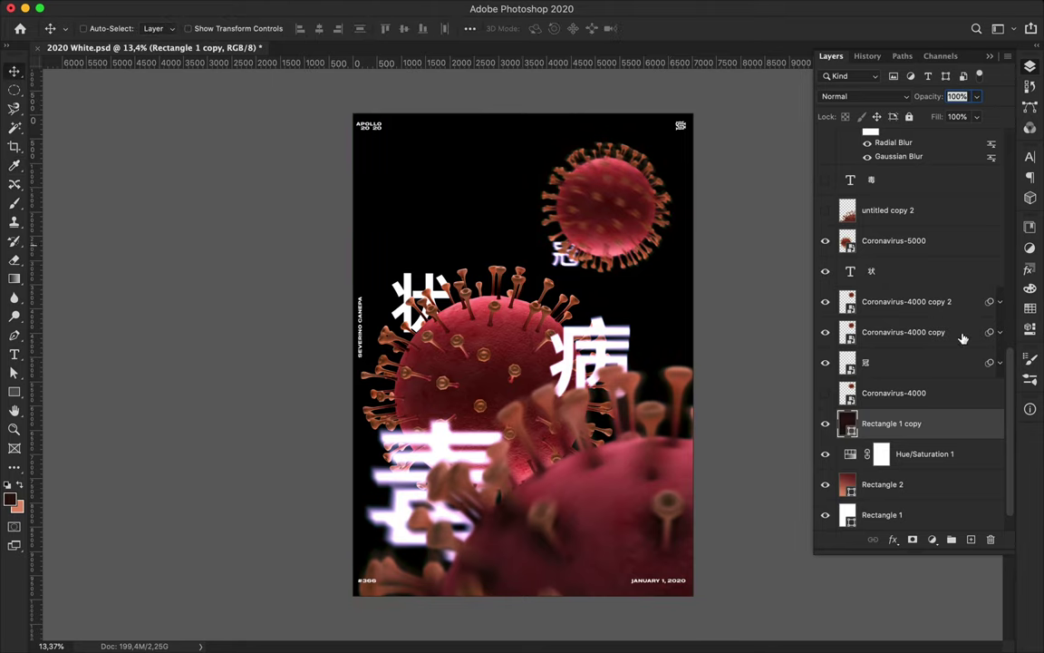
left_click(865, 96)
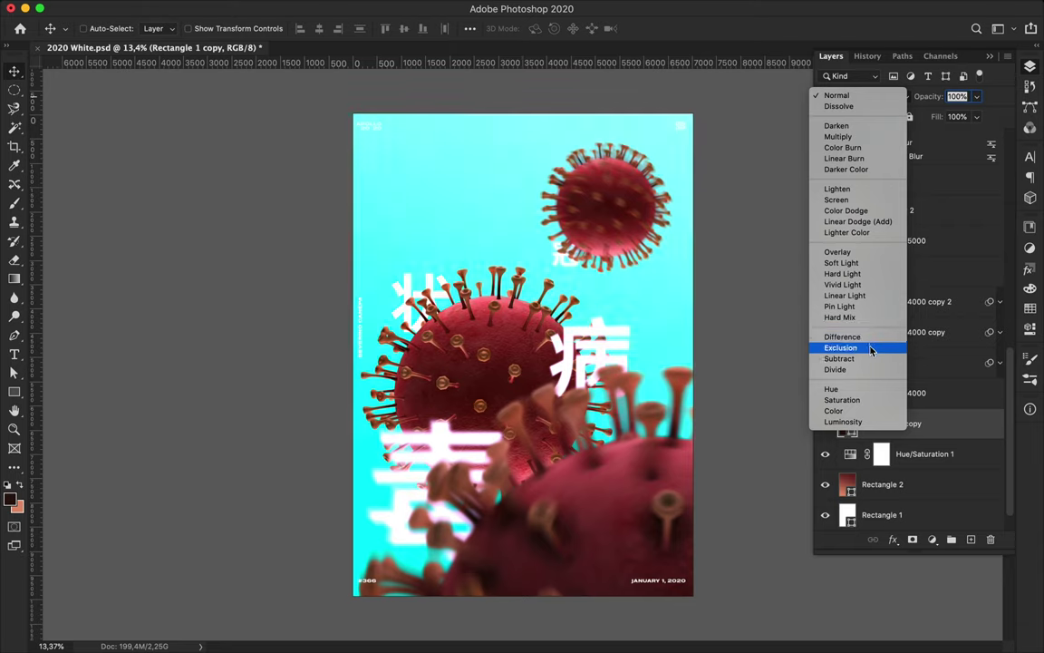
left_click(861, 307)
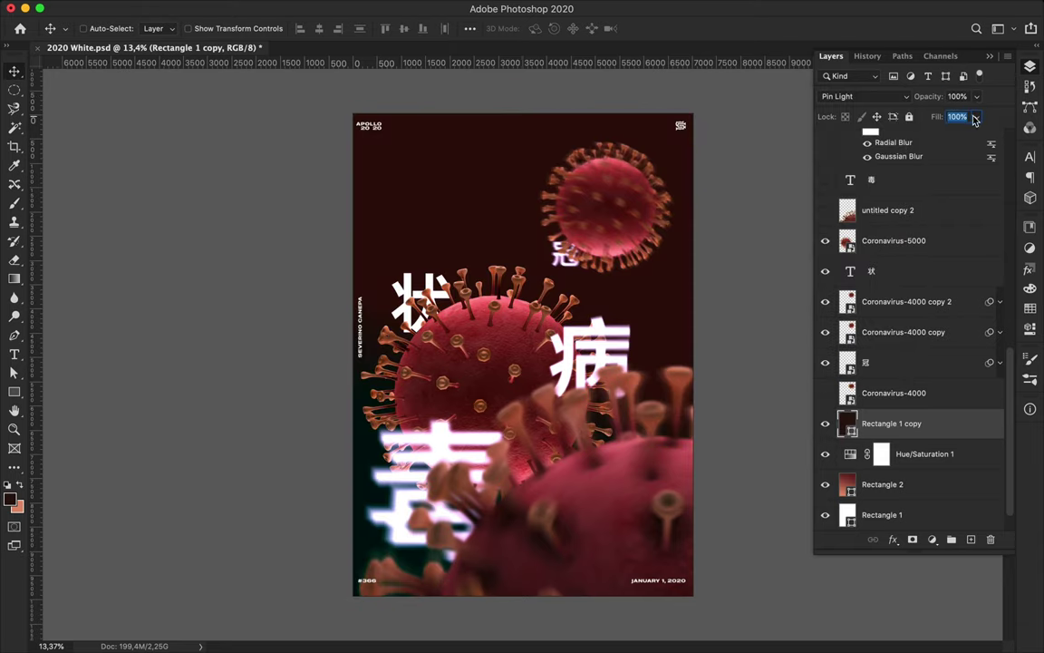
left_click(963, 116)
type("40")
Step: Duplicate the dark red rectangle, set it to Multiply at 6% fill, and hide it
left_click_drag(852, 430, 909, 262)
left_click(865, 97)
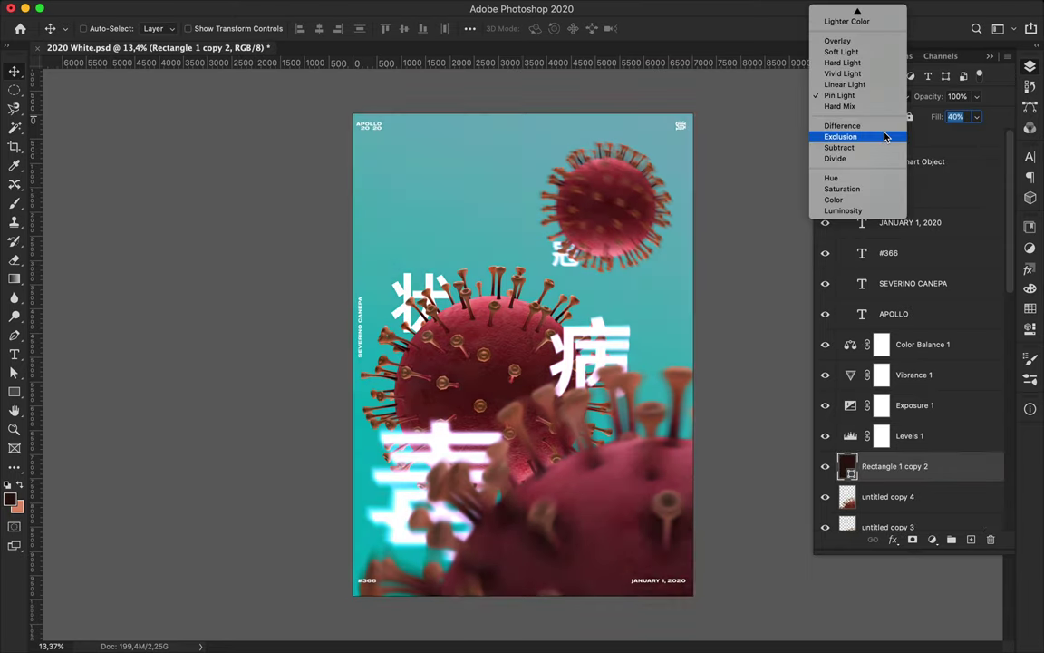
left_click(848, 32)
type("6")
key("Return")
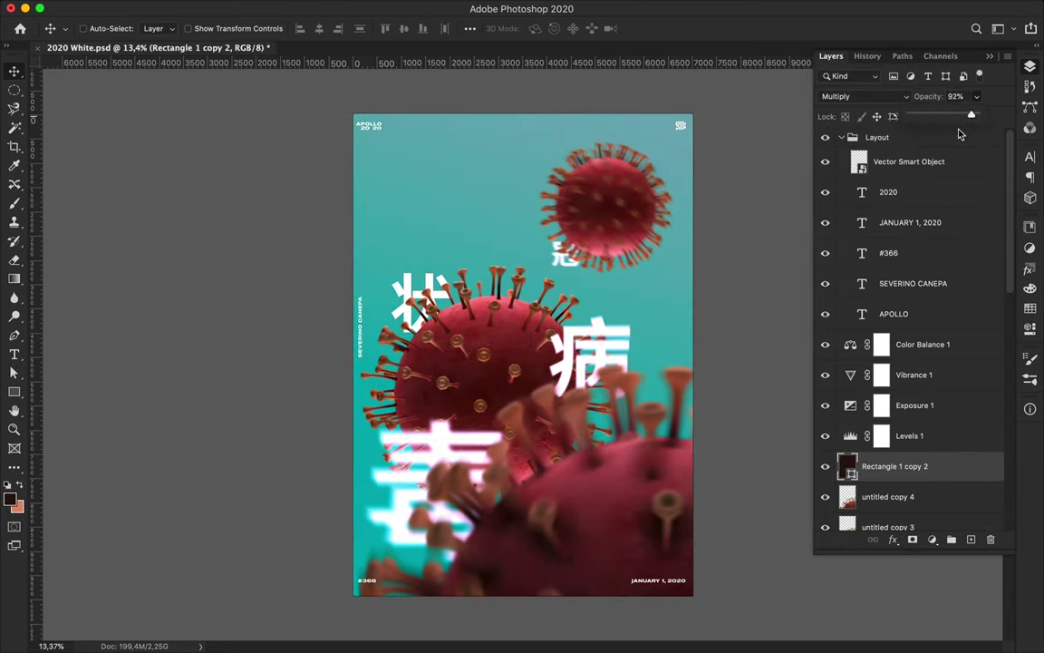
scroll(906, 363, "down", 5)
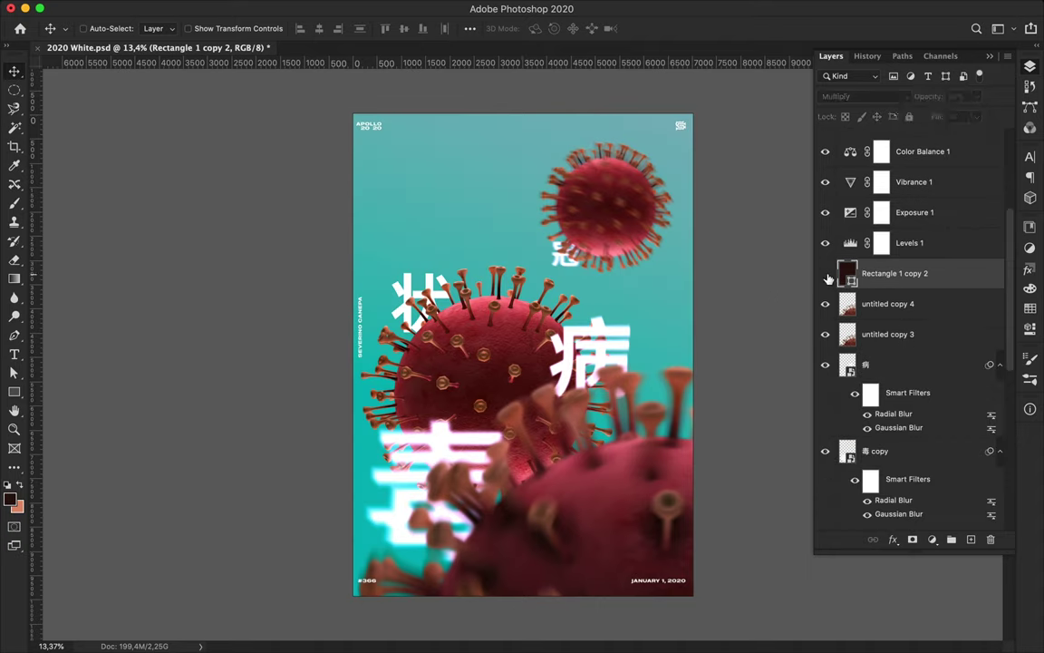
left_click(824, 272)
left_click(884, 451)
left_click(931, 539)
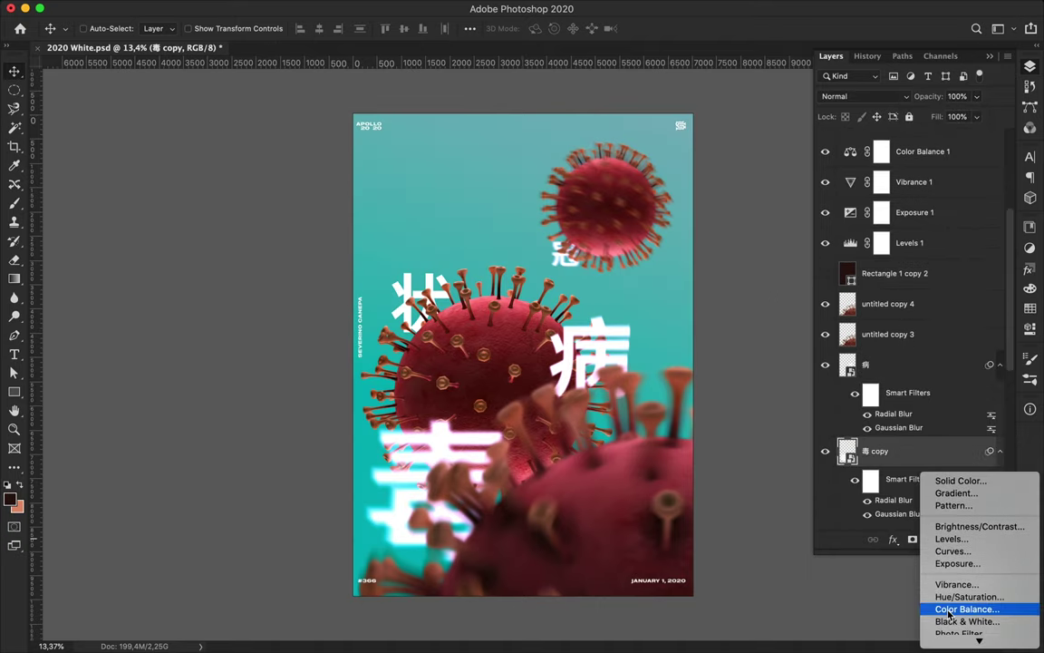
Step: Add a Levels adjustment clipped to 毒 copy, darkening its input levels
left_click(950, 481)
mouse_move(876, 372)
left_mouse_down()
mouse_move(905, 368)
mouse_move(862, 368)
mouse_move(962, 368)
left_mouse_up()
key("ctrl+alt+g")
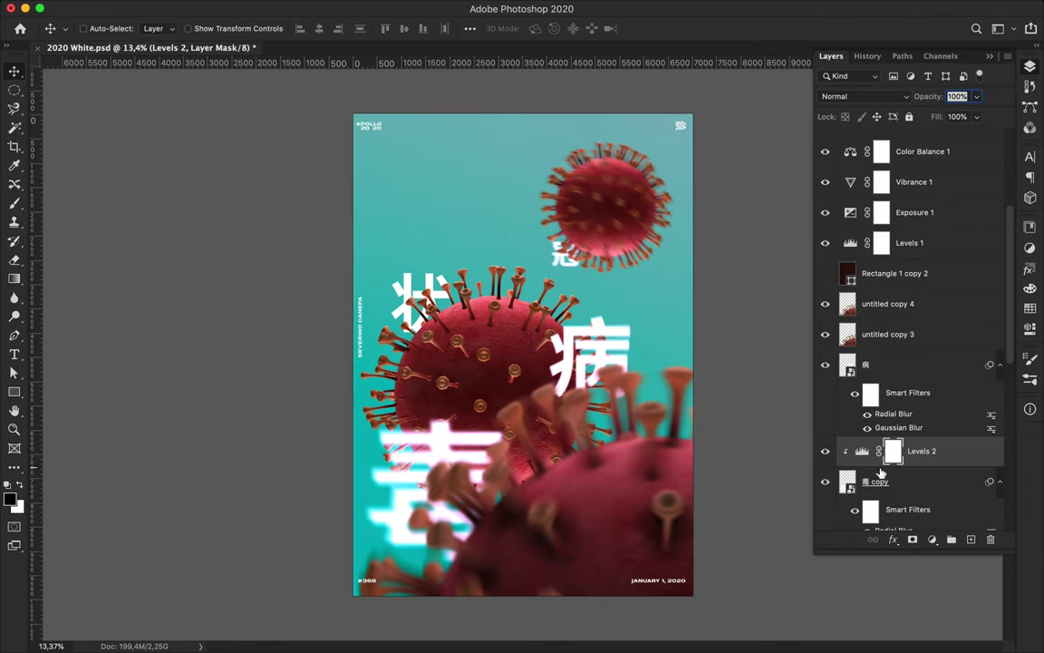
scroll(997, 344, "down", 3)
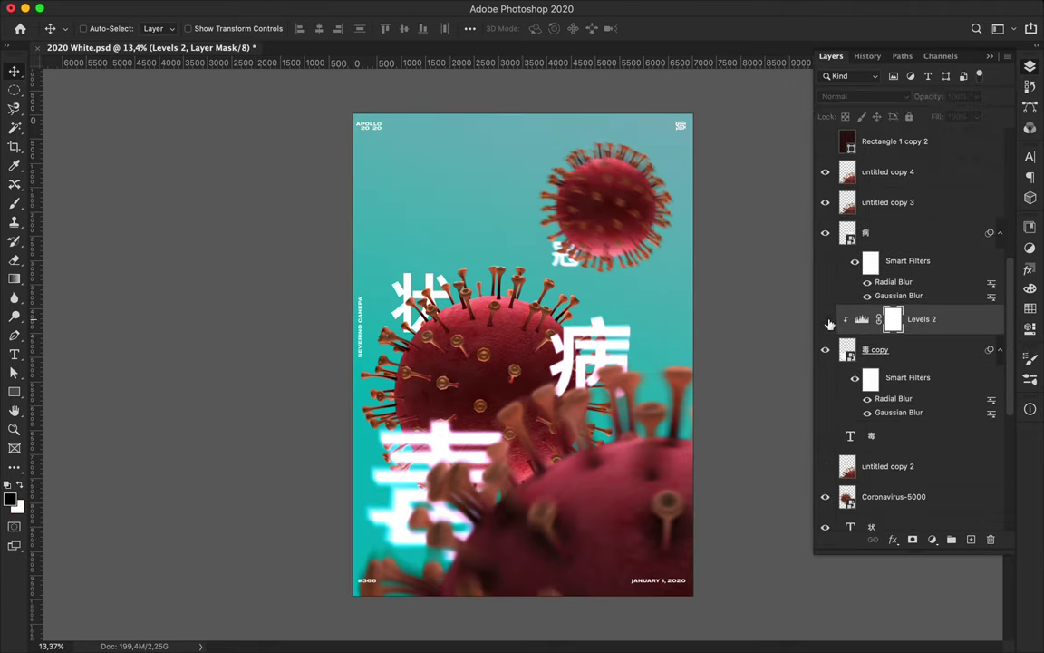
double_click(878, 323)
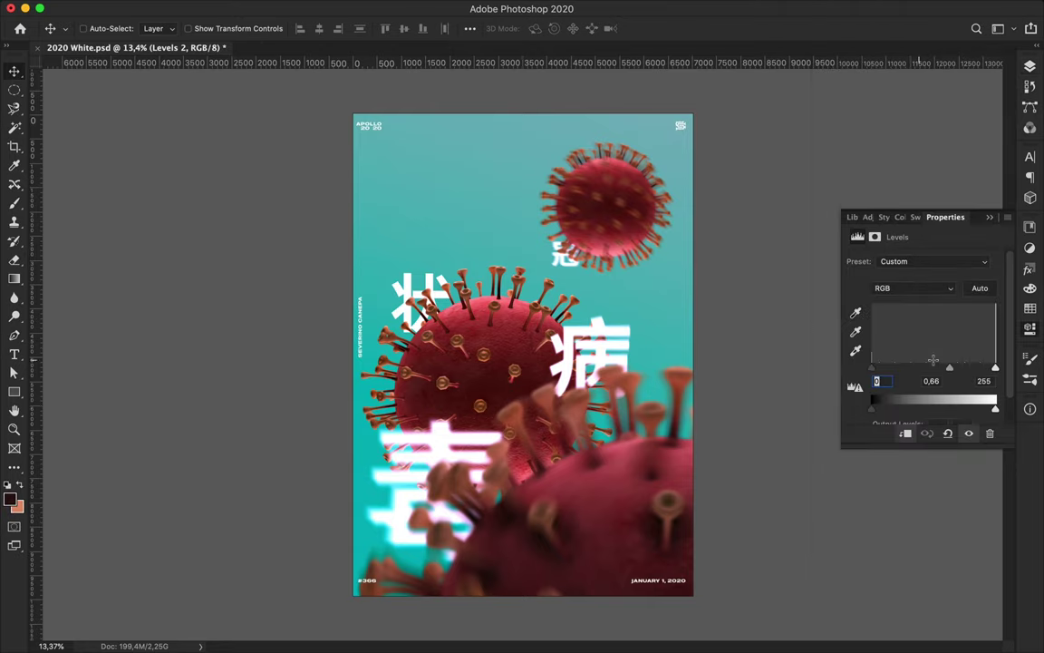
left_click(1031, 72)
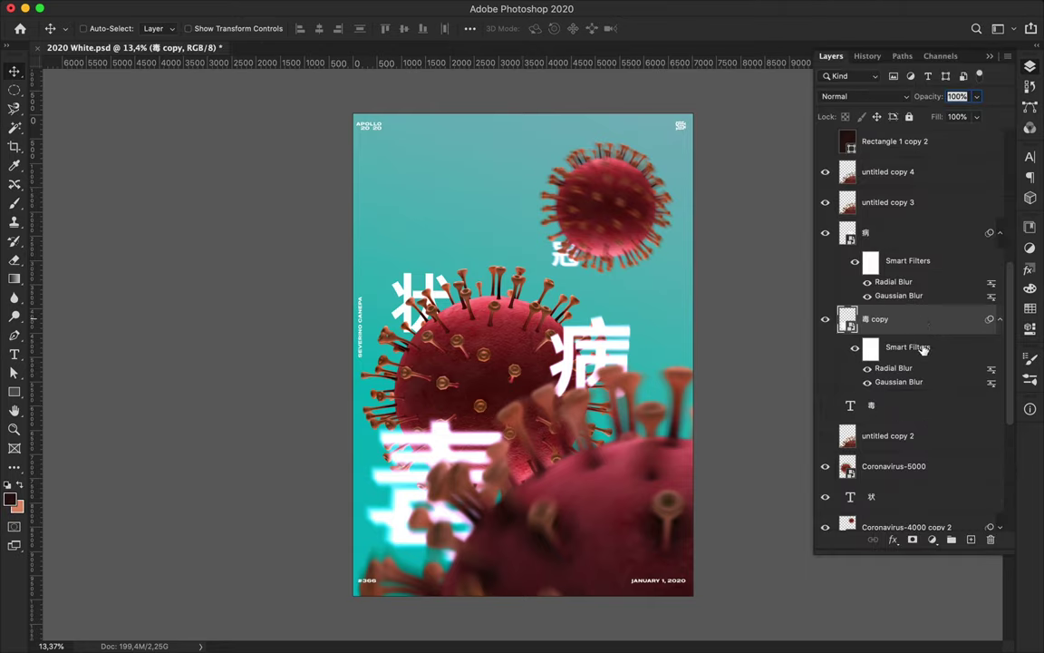
Step: Add an Exposure adjustment clipped to 毒 copy: exposure -0.34, offset 0, gamma 0.91
left_click(923, 571)
left_click(955, 548)
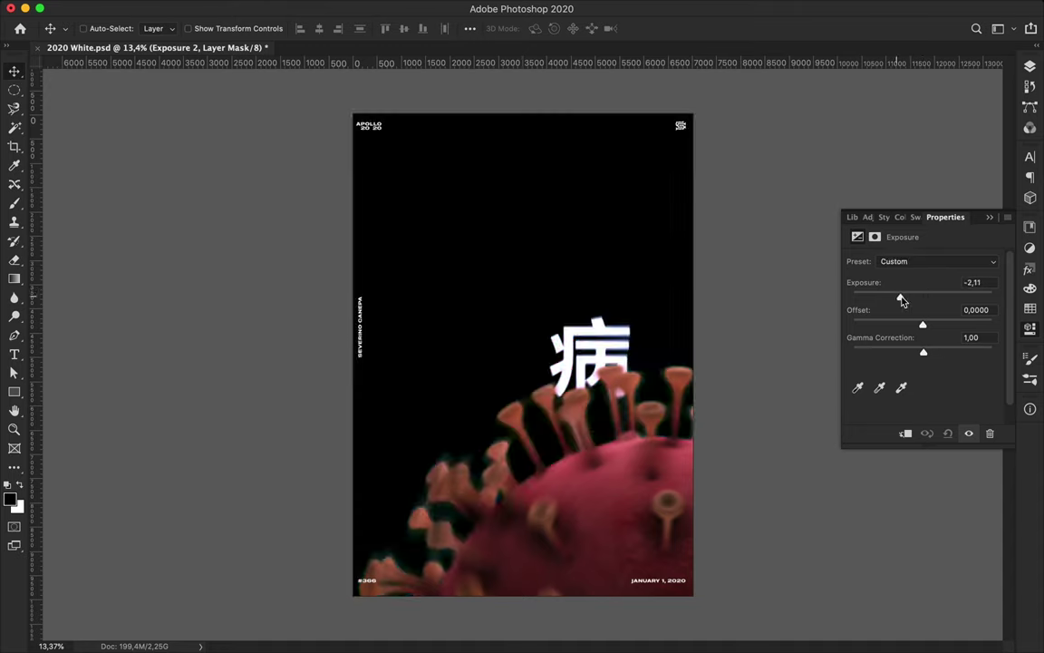
left_click_drag(925, 294, 921, 295)
key("ctrl+alt+g")
double_click(863, 321)
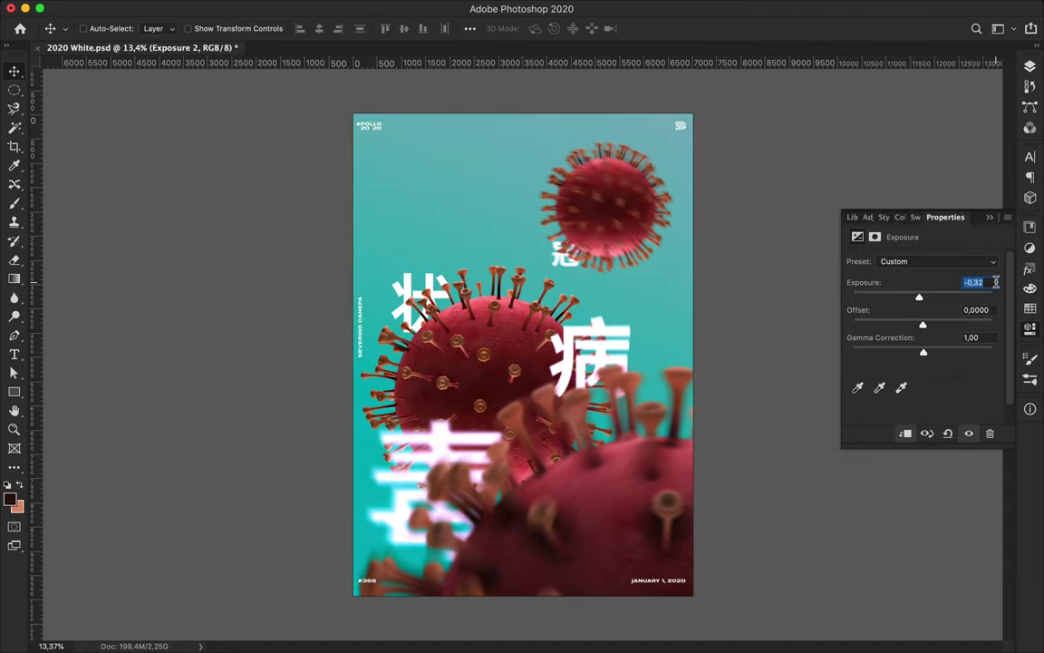
type("0")
left_click_drag(853, 353, 930, 354)
key("F7")
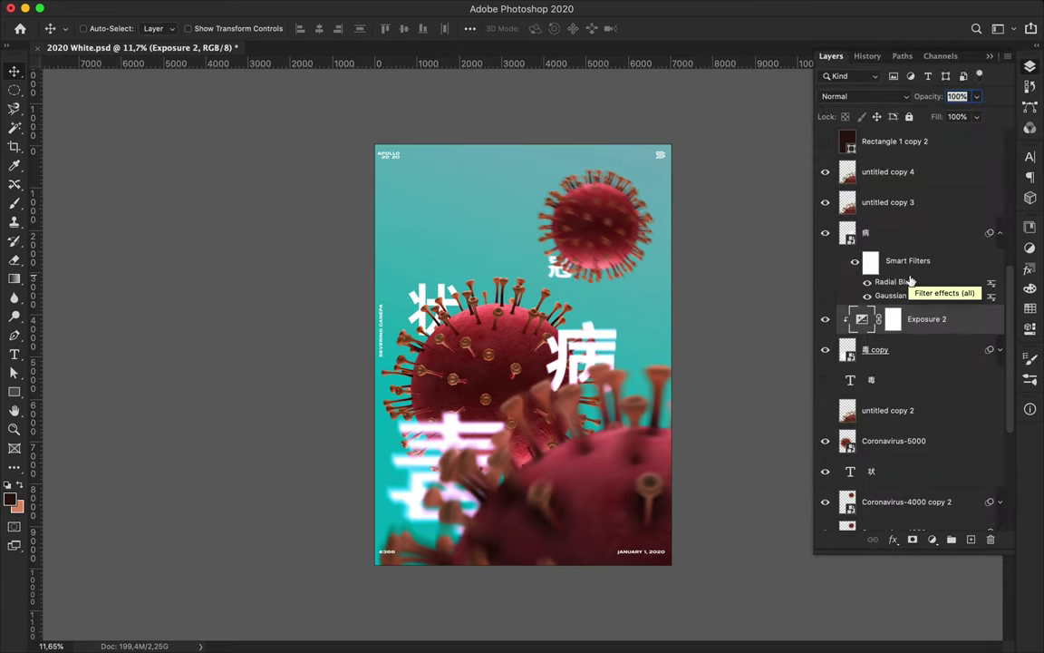
Step: Reopen the Radial Blur on 毒 copy and lower its Spin amount from 4 to 3
left_click(999, 349)
double_click(898, 398)
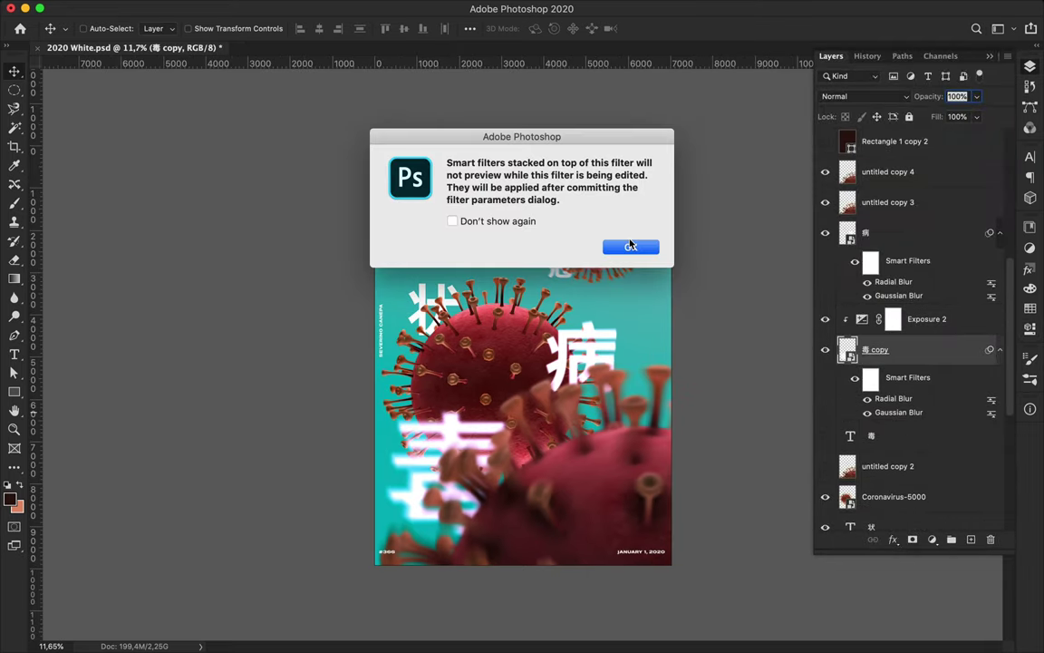
left_click(631, 246)
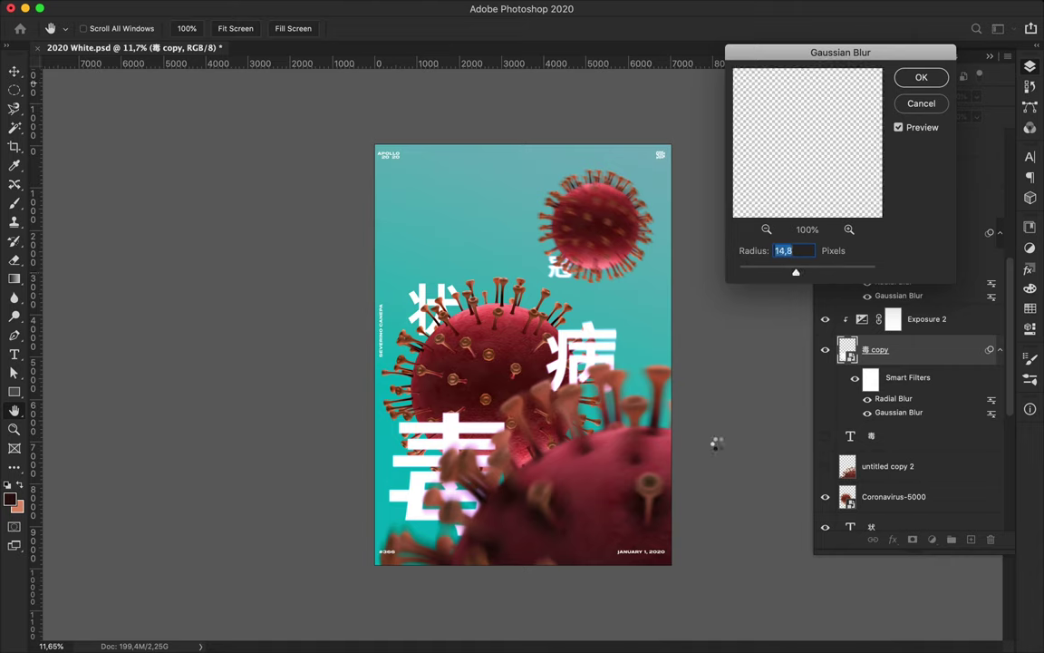
double_click(895, 399)
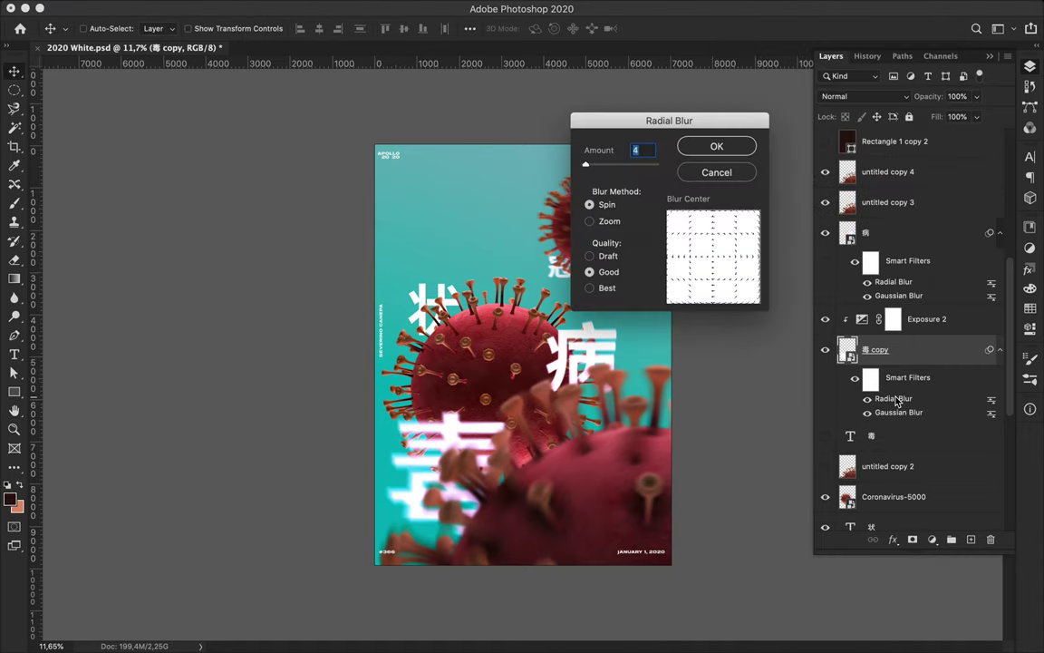
left_click(717, 146)
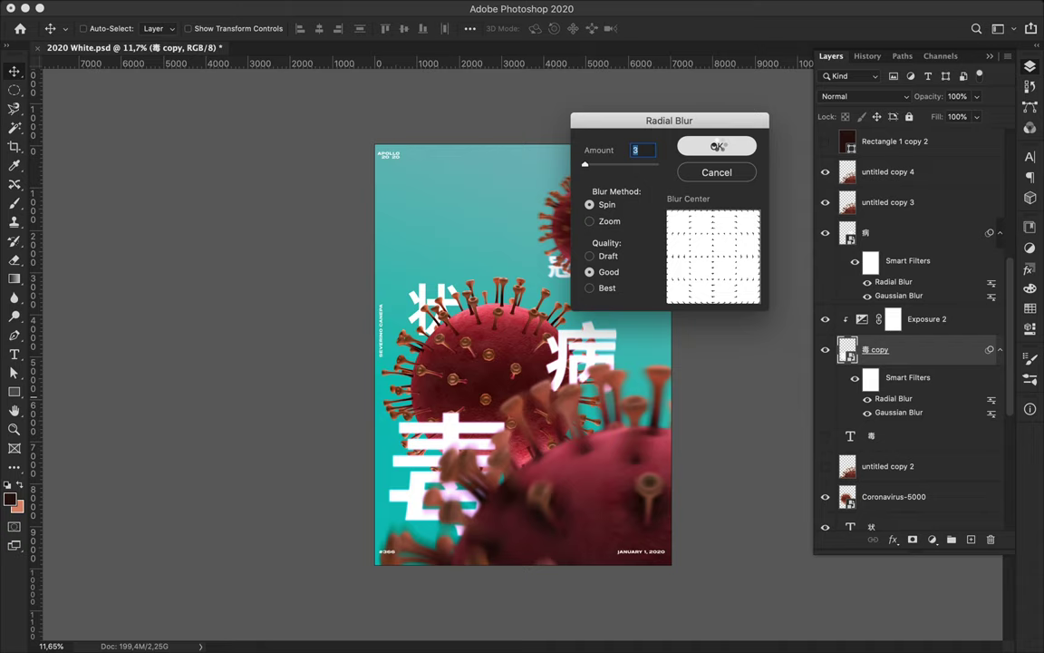
Step: Try the Hue blend mode on Rectangle 2 and check Rectangle 1's fill colours
scroll(921, 286, "down", 5)
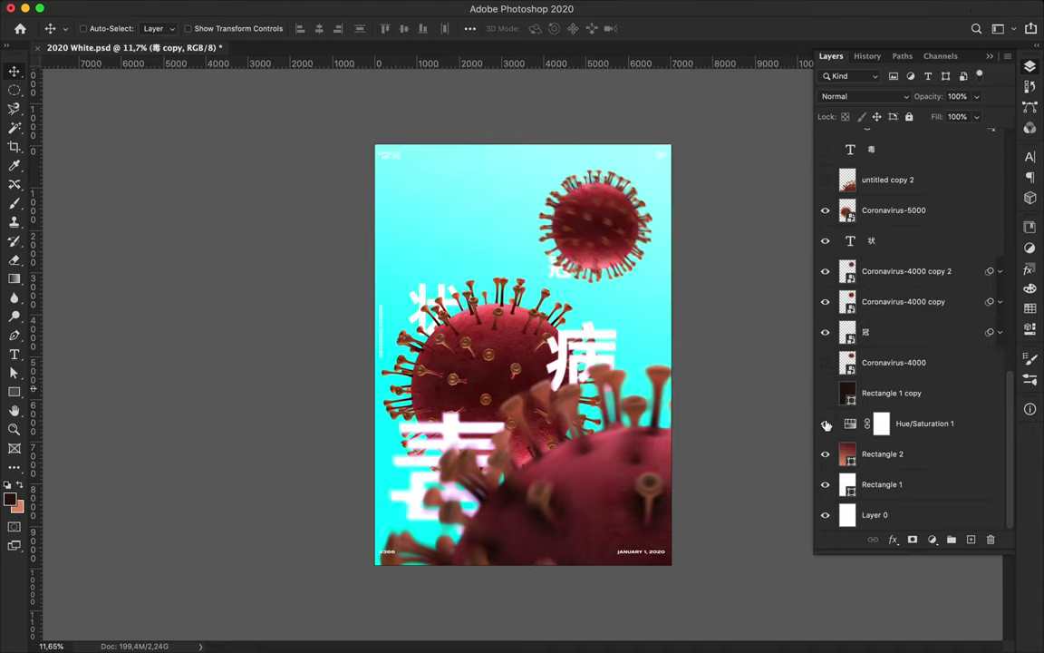
left_click(883, 453)
left_click(865, 96)
left_click(875, 148)
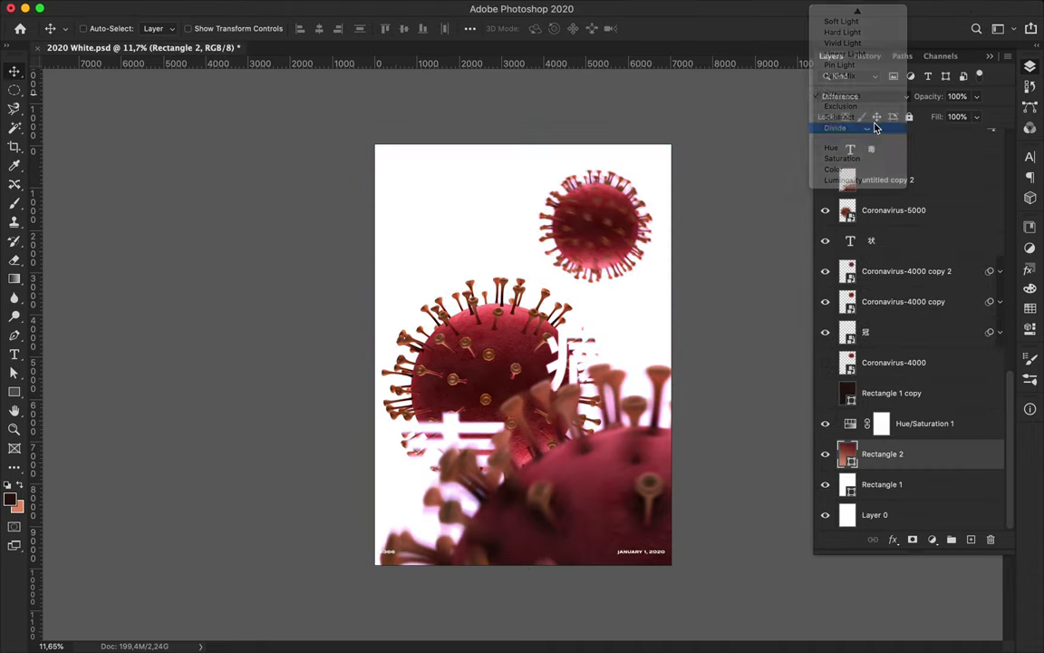
left_click(883, 484)
key("a")
left_click(217, 28)
left_click(825, 453)
Step: Set Rectangle 2's blend mode to Subtract
left_click(825, 484)
left_click(825, 453)
left_click(883, 454)
left_click(866, 96)
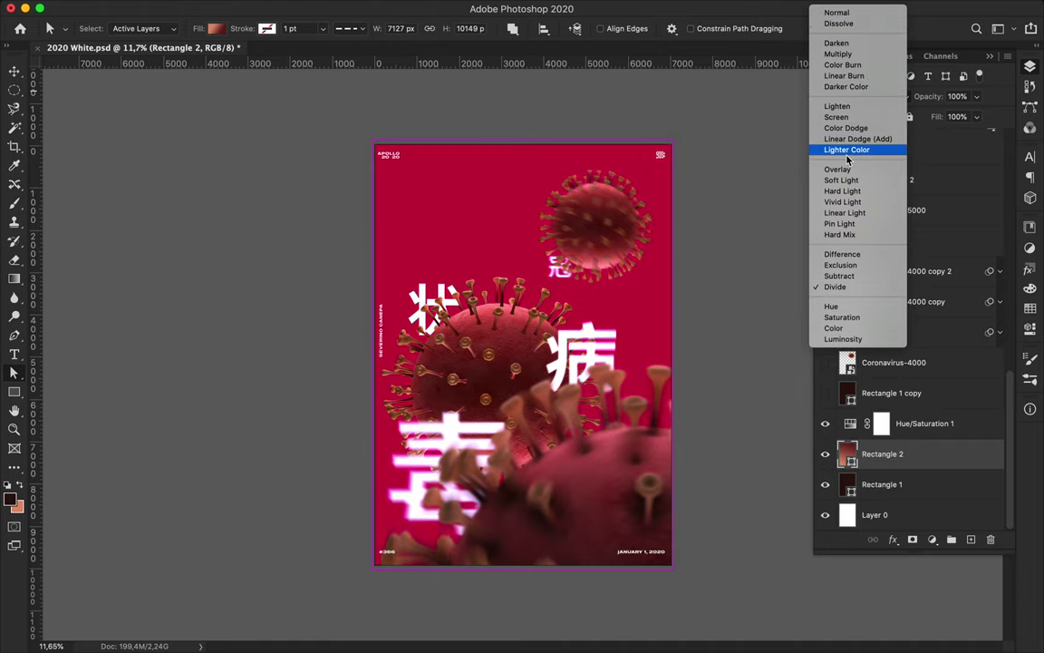
left_click(839, 276)
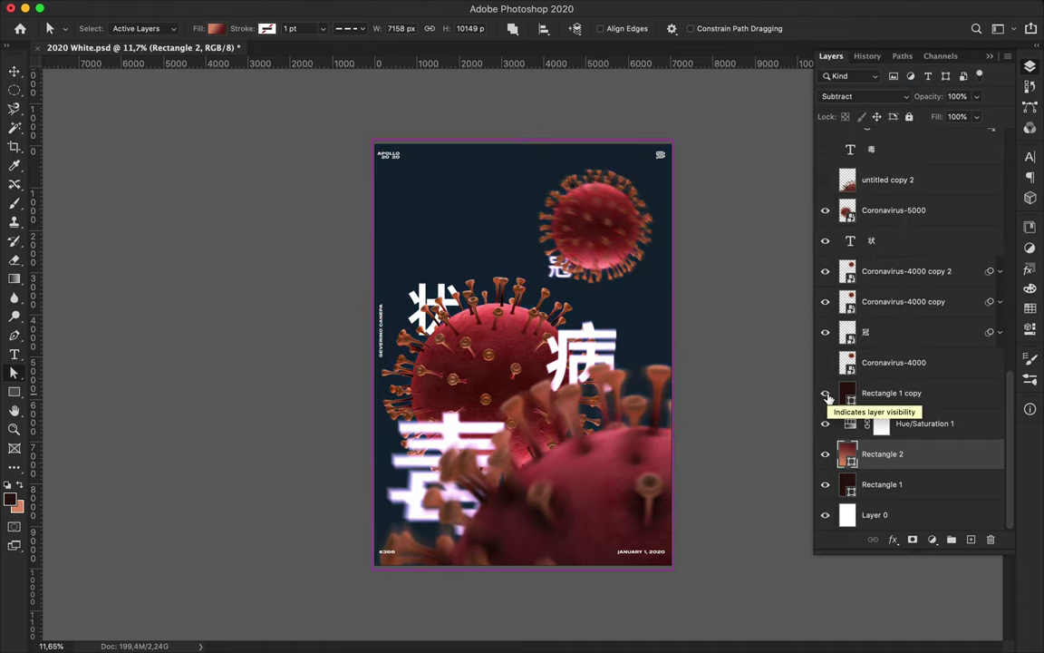
Step: Set Hue/Saturation 1 to hue -31, saturation -100, lightness +26
double_click(868, 430)
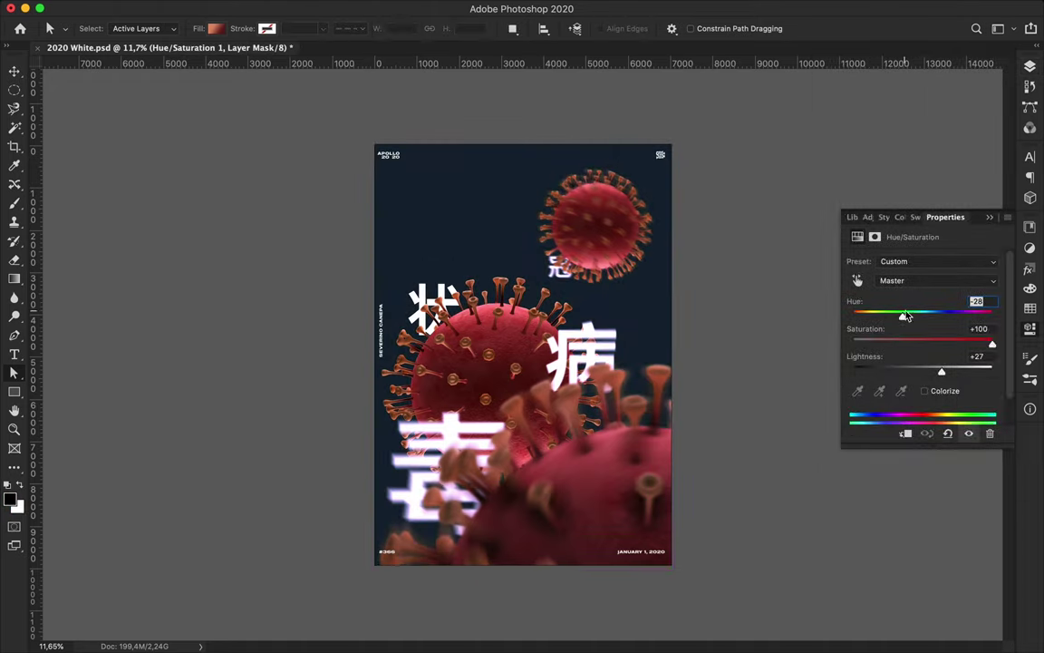
mouse_move(922, 372)
left_mouse_down()
mouse_move(984, 372)
mouse_move(931, 374)
mouse_move(942, 372)
left_mouse_up()
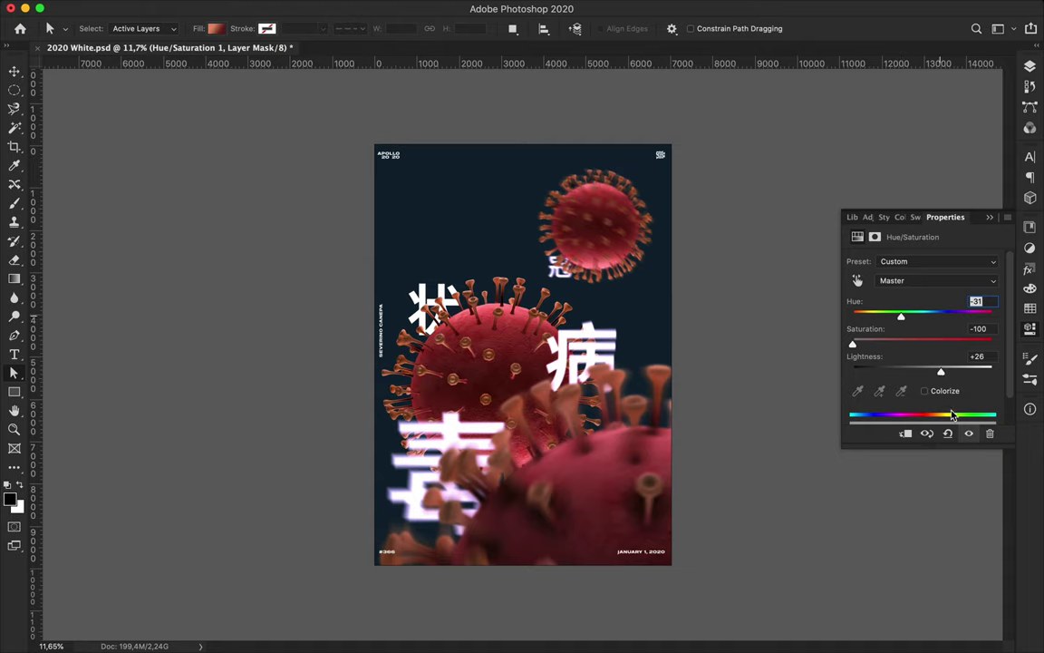
scroll(750, 275, "up", 1)
key("F7")
Step: Nudge the 状 character slightly up and save the poster as 2020 White2.psd
key("v")
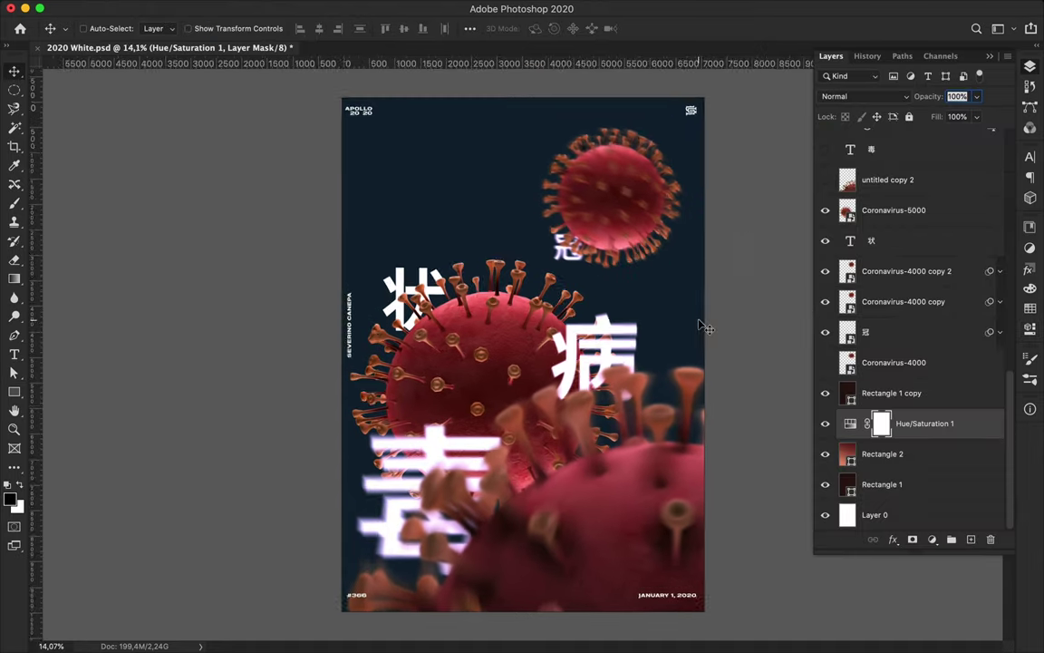
scroll(705, 327, "up", 1)
left_click_drag(403, 244, 406, 231)
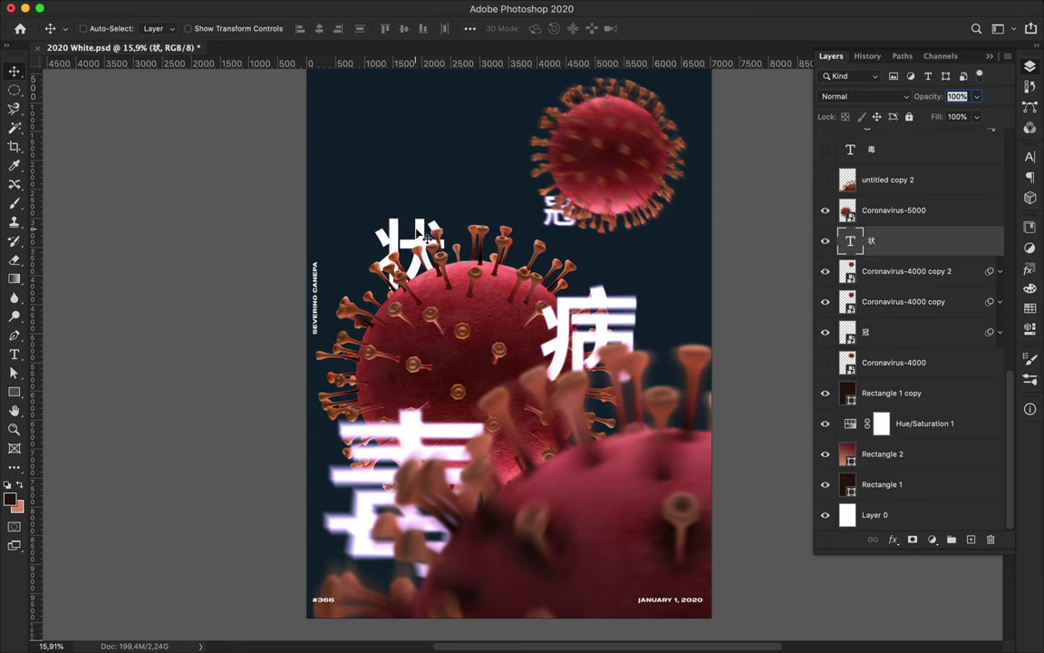
scroll(408, 233, "up", 4)
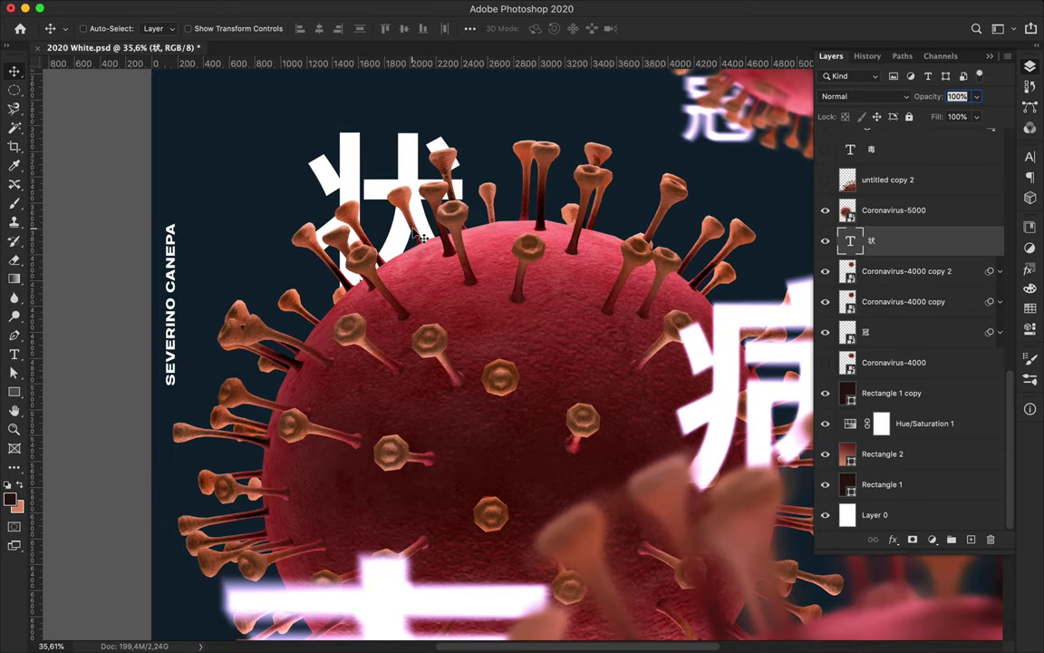
scroll(473, 229, "down", 3)
scroll(473, 229, "right", 1)
key("super+0")
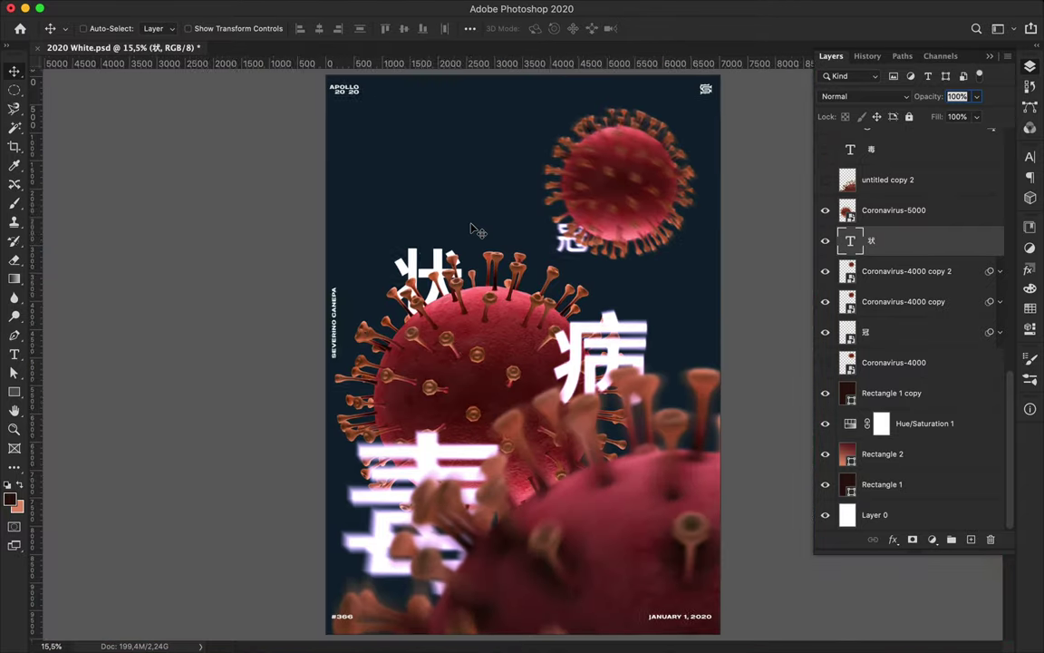
key("super+s")
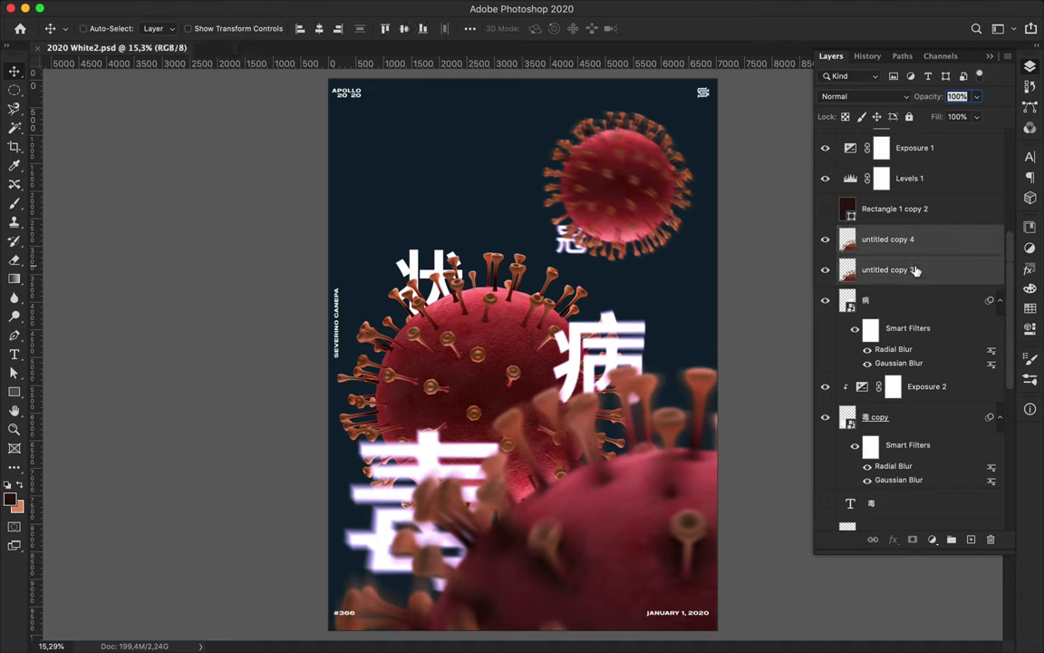
Step: Group the big cell layers as 'Big Cell' and move the cell up and left
key("super+g")
double_click(878, 233)
type("Big Cell")
key("Return")
left_click_drag(625, 521, 605, 473)
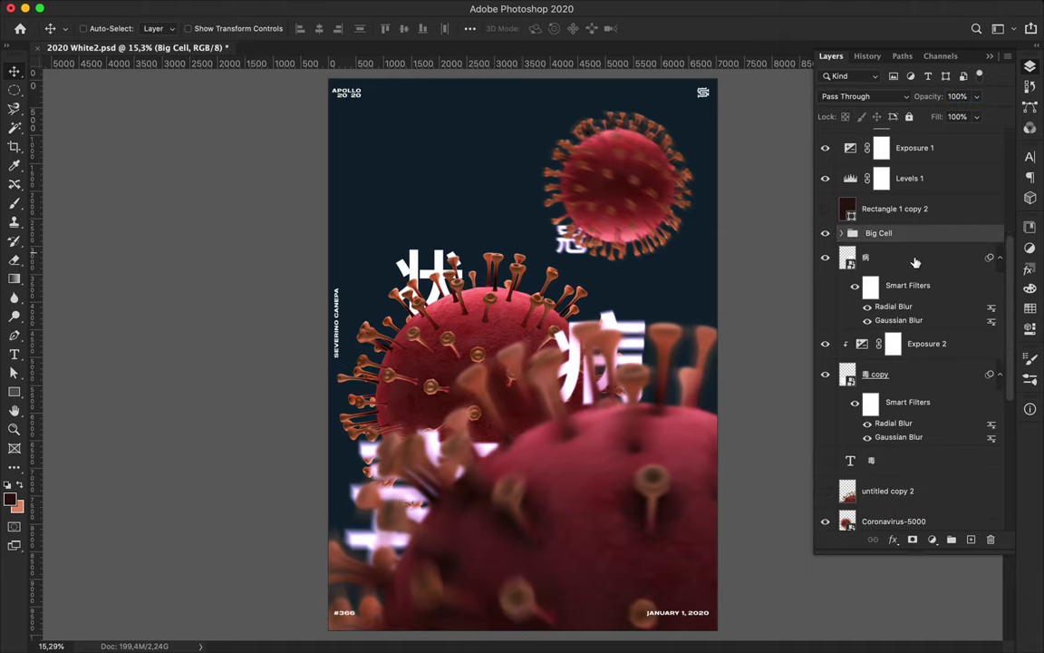
Step: Clip the 病 layer and group the 毒 layers into a group named '毒'
left_click(915, 262)
left_click(1000, 257)
left_click(999, 318)
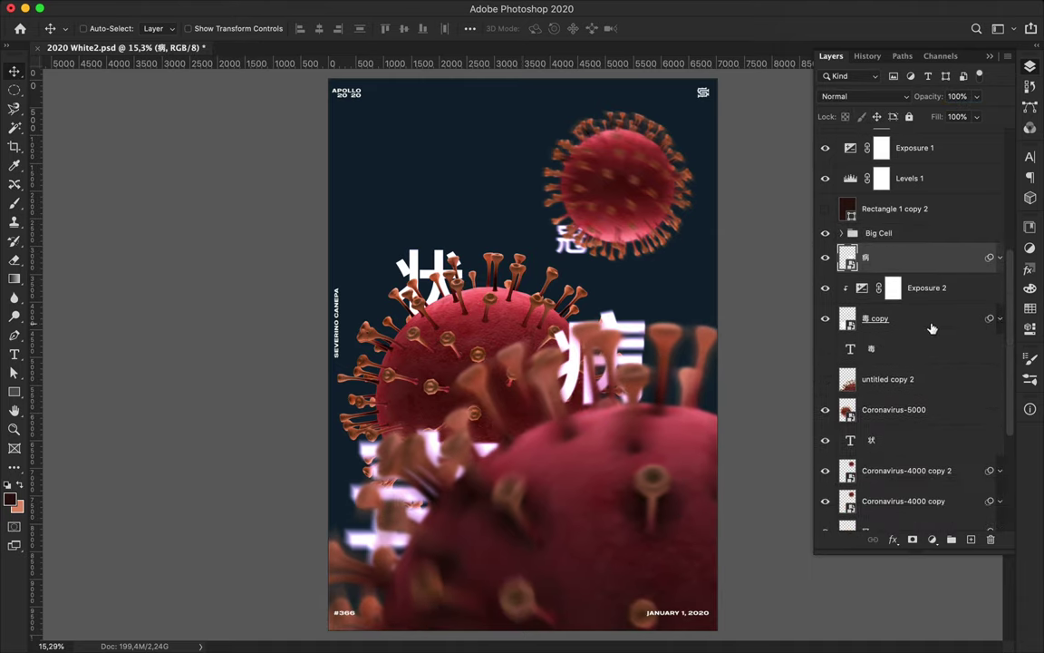
left_click(916, 272, "alt")
left_click(915, 318)
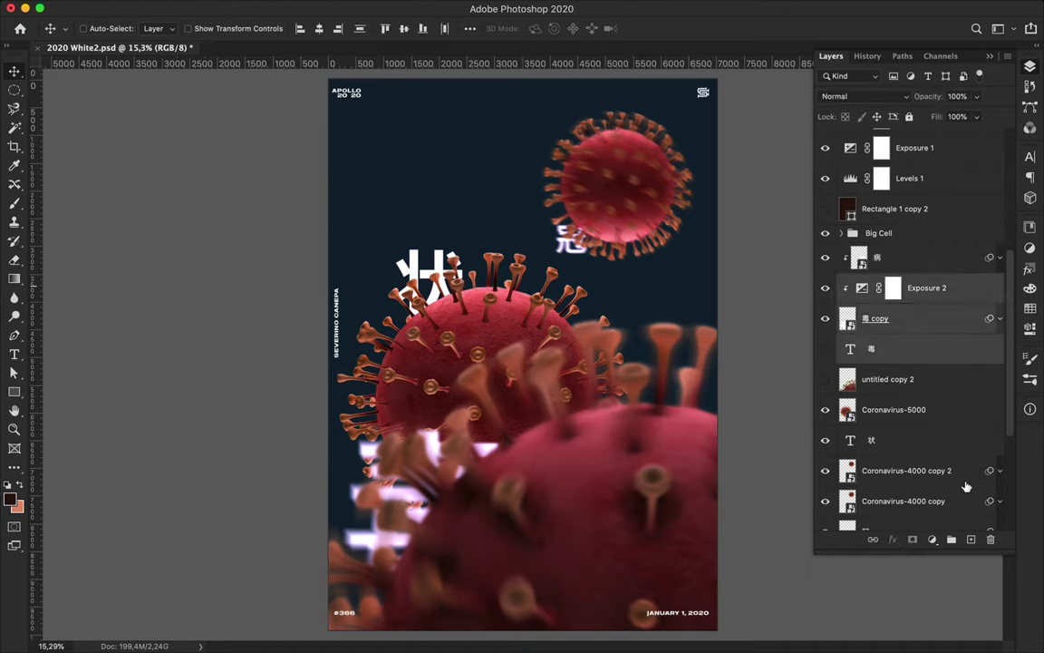
key("super+g")
double_click(870, 248)
type("毒")
Step: Move untitled copy 2 into Big Cell, raise the 毒 group, and shift Coronavirus-5000 left
left_click(951, 277)
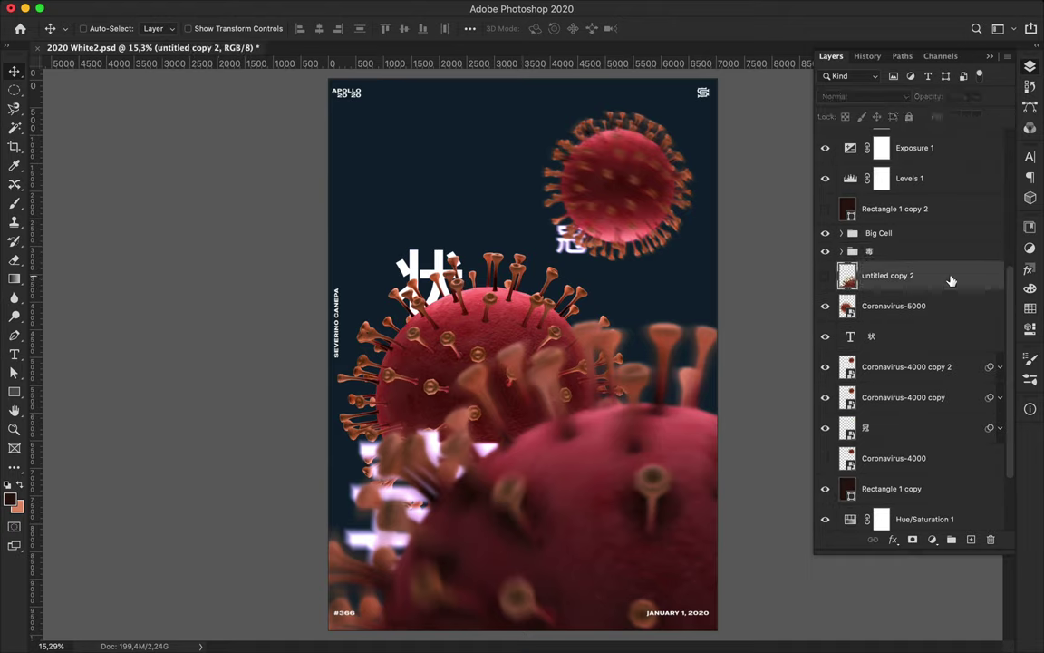
left_click_drag(881, 281, 884, 234)
left_click(887, 255)
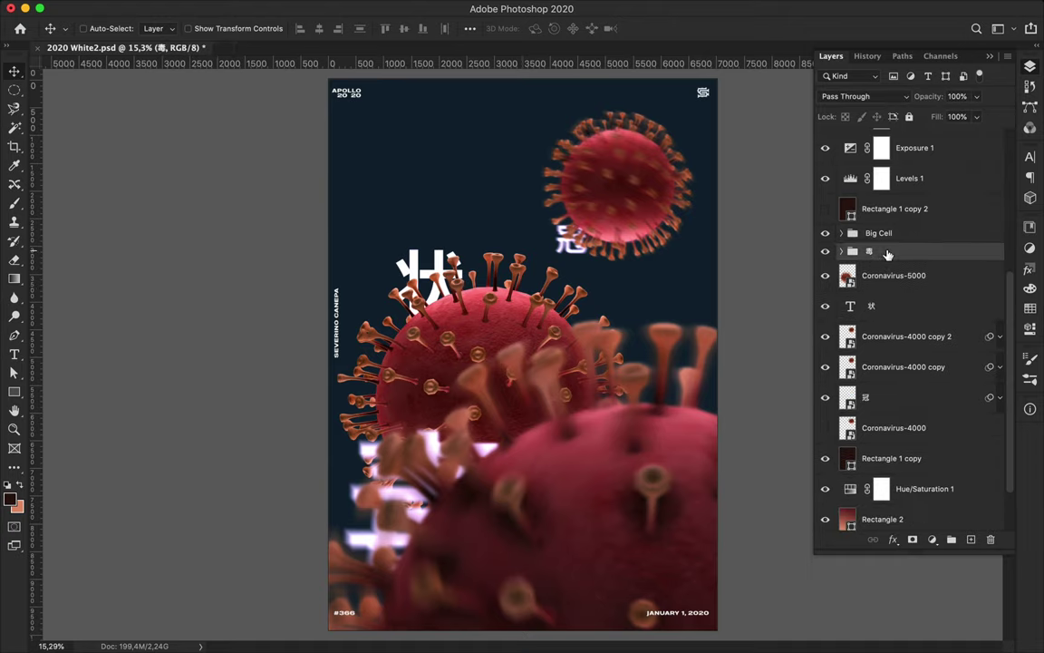
left_click_drag(421, 503, 412, 426)
left_click(480, 340, "super")
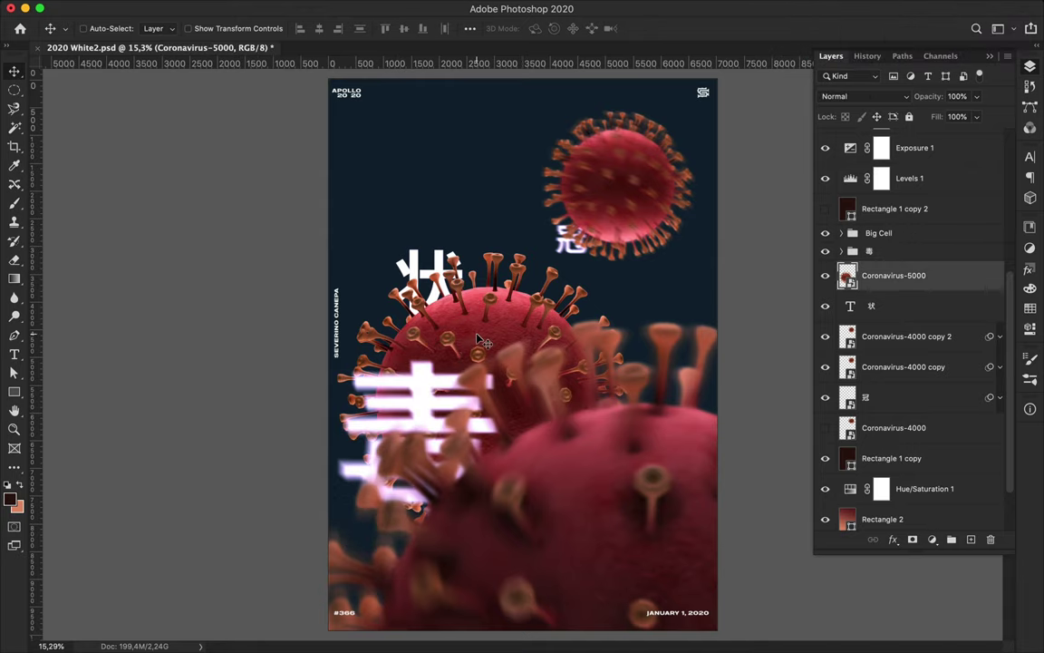
mouse_move(480, 312)
left_mouse_down()
mouse_move(436, 341)
mouse_move(441, 300)
left_mouse_up()
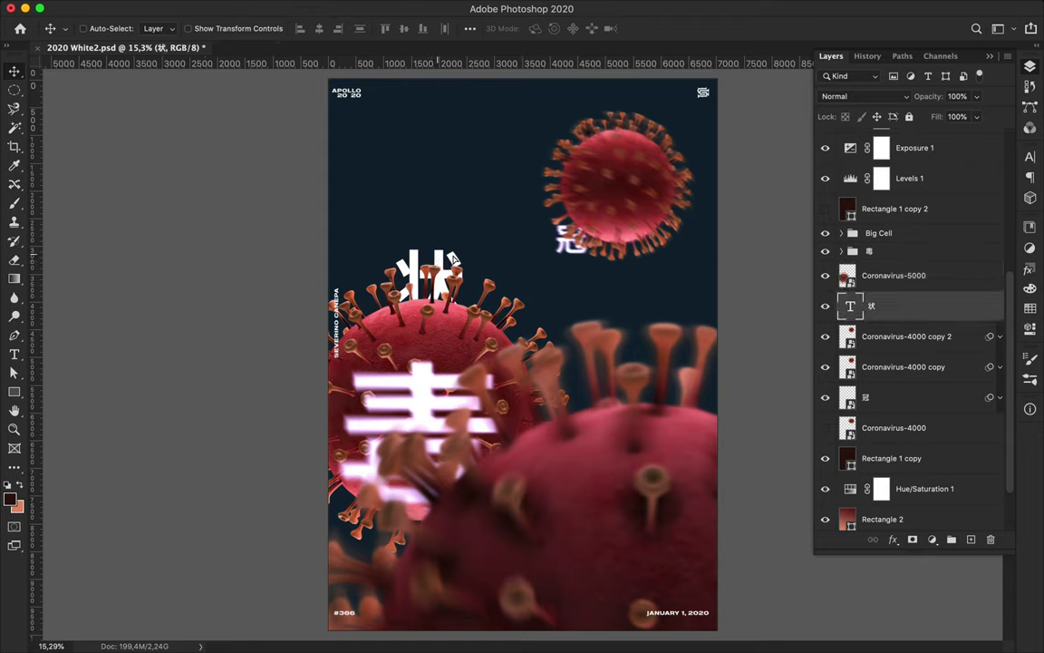
Step: Move 病 above the 毒 group onto the lower-right cell and shift 状 down-right
left_click(870, 251)
left_click_drag(870, 275, 856, 243)
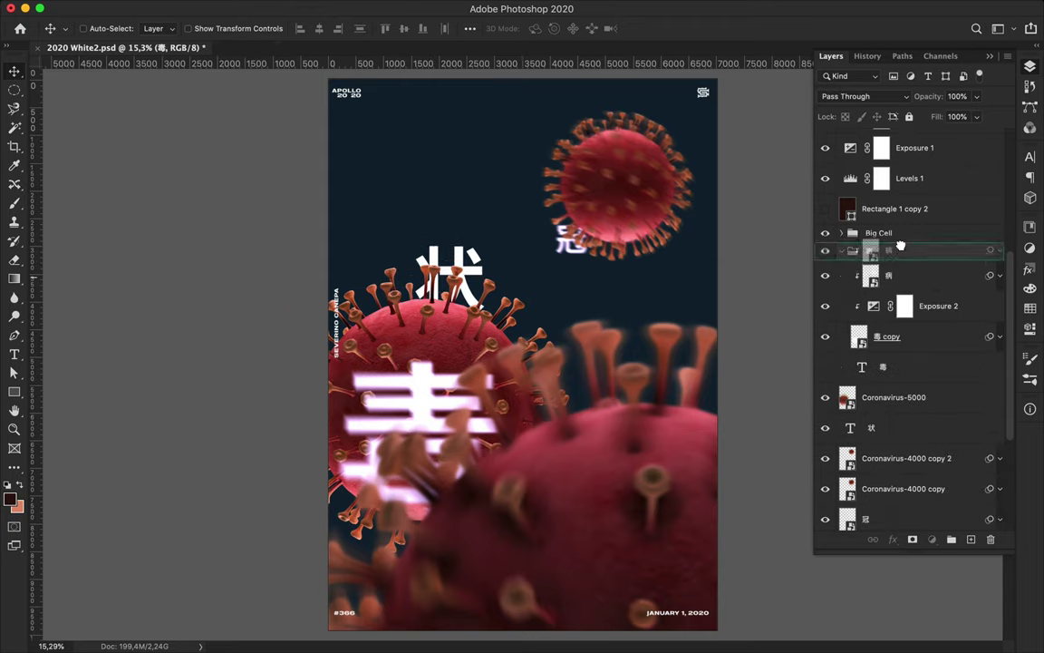
left_click_drag(610, 286, 648, 360)
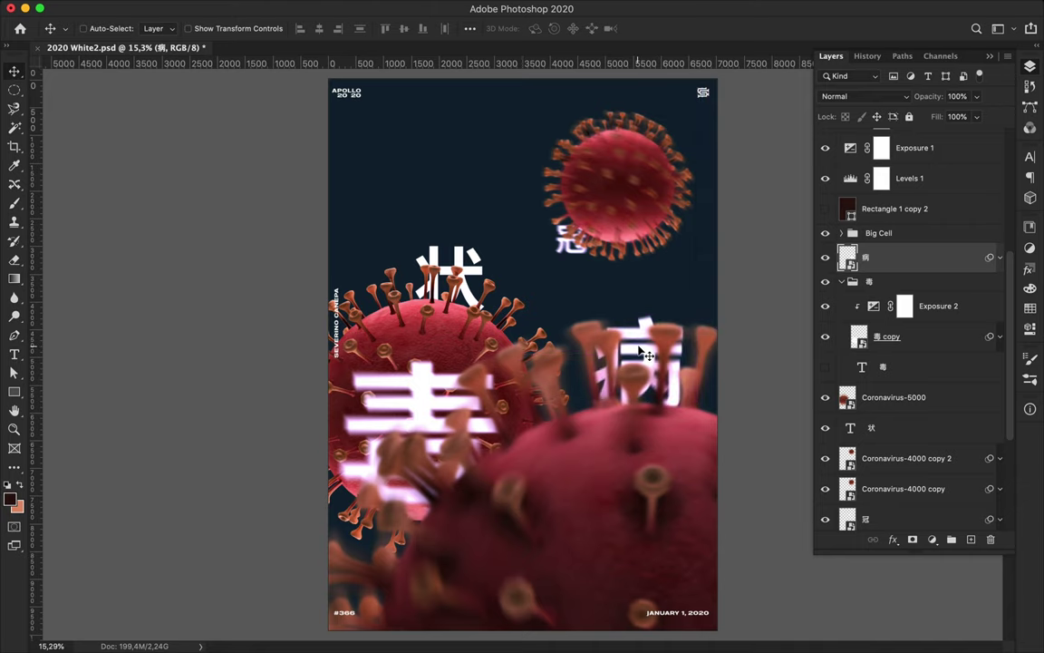
left_click_drag(470, 279, 521, 311)
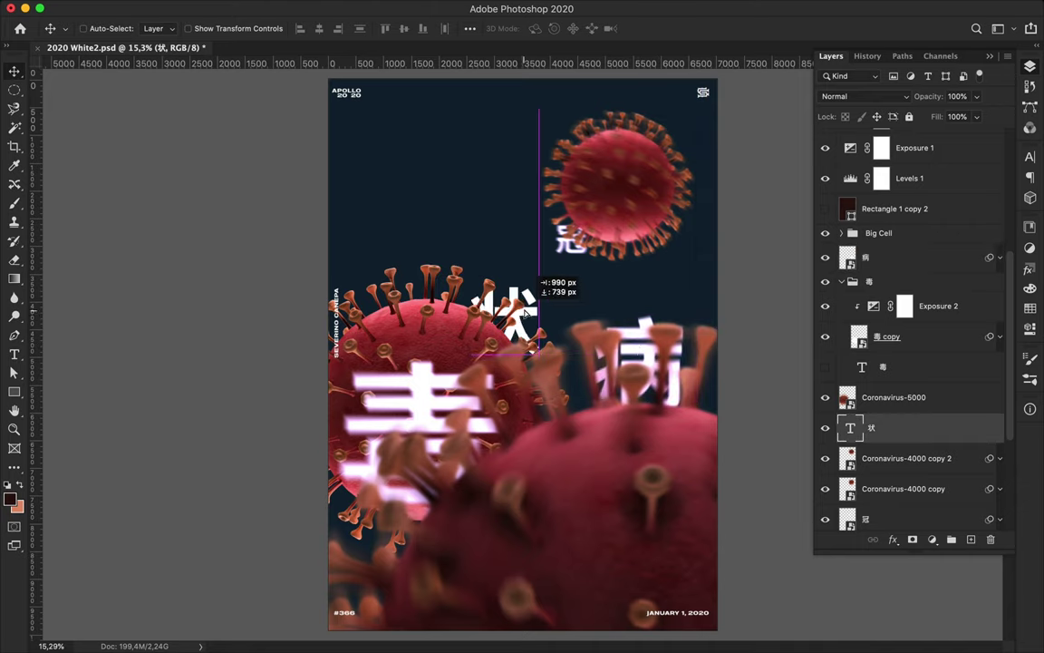
Step: Group the two Coronavirus-4000 copies as 'small cell' and lower them with 冠
left_click(906, 458)
scroll(907, 408, "down", 3)
left_click(906, 338, "shift")
left_click(950, 540)
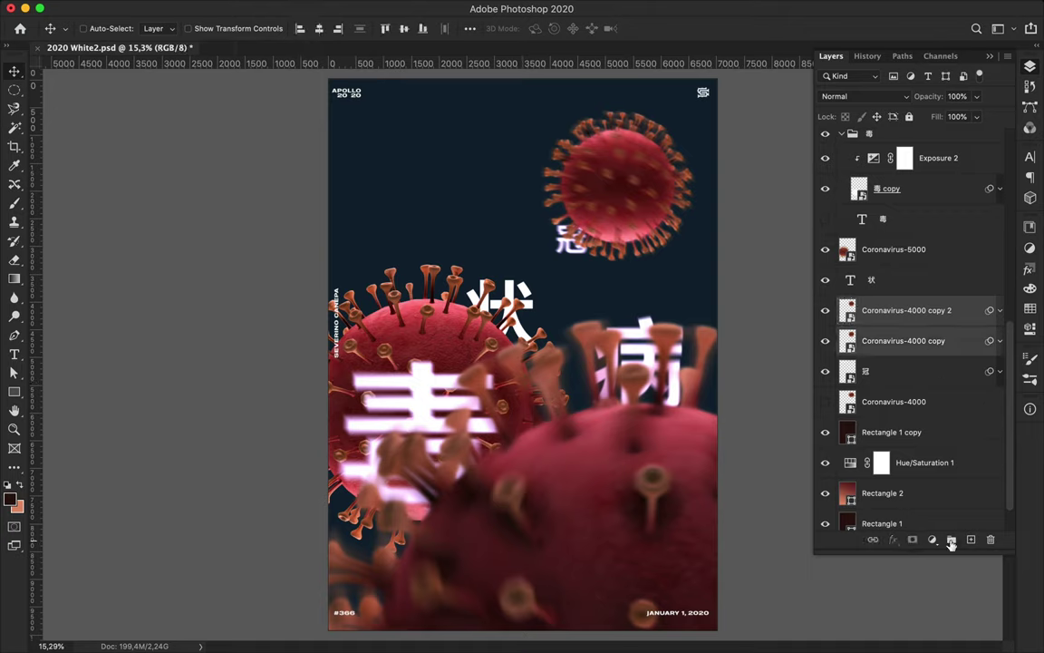
double_click(872, 307)
type("small cell")
key("Return")
mouse_move(573, 183)
left_mouse_down()
mouse_move(559, 288)
mouse_move(593, 306)
left_mouse_up()
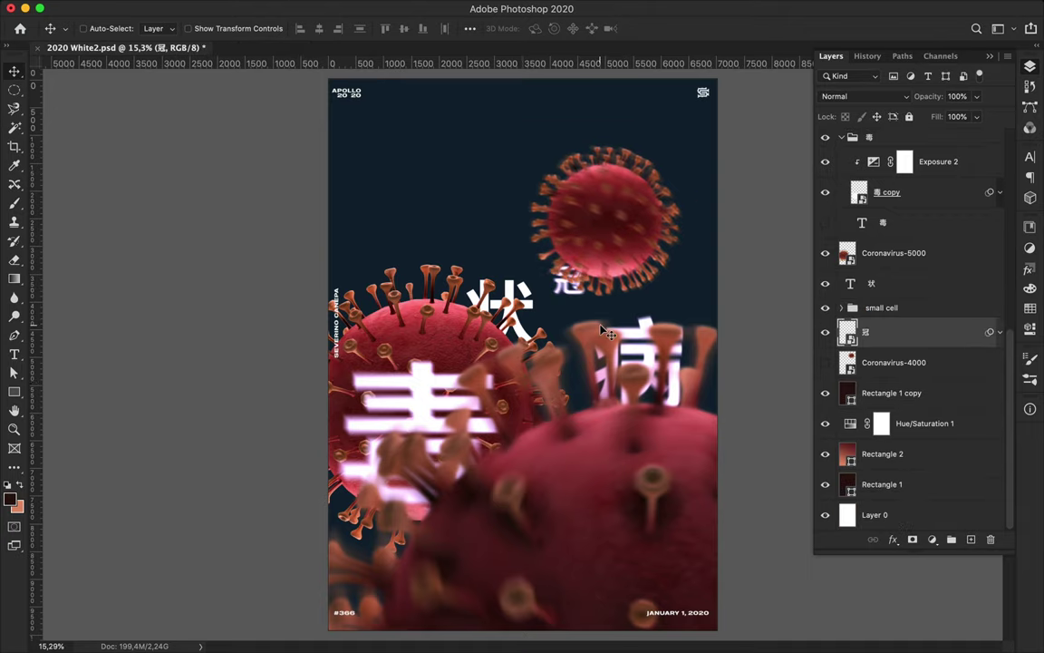
Step: Save 2020 White2.psd from the File menu
left_click(130, 7)
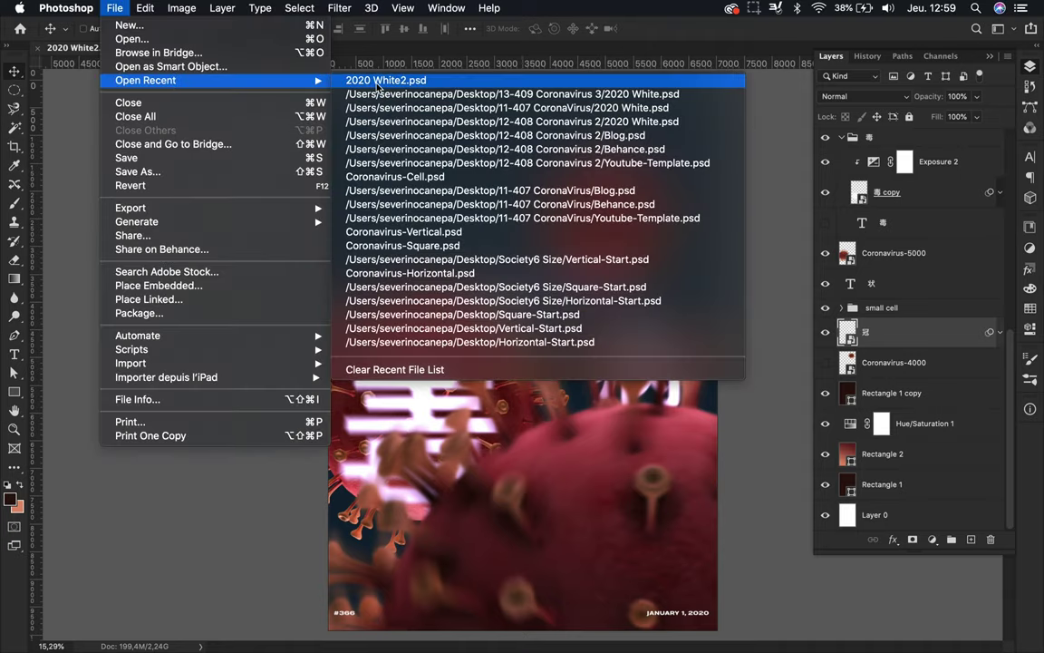
left_click(139, 158)
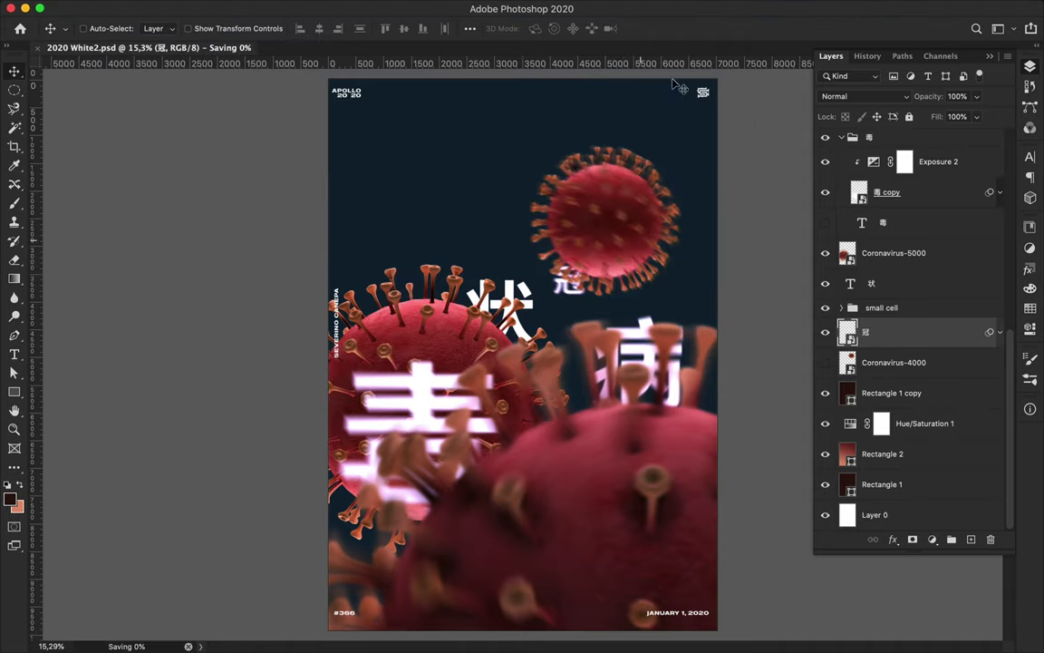